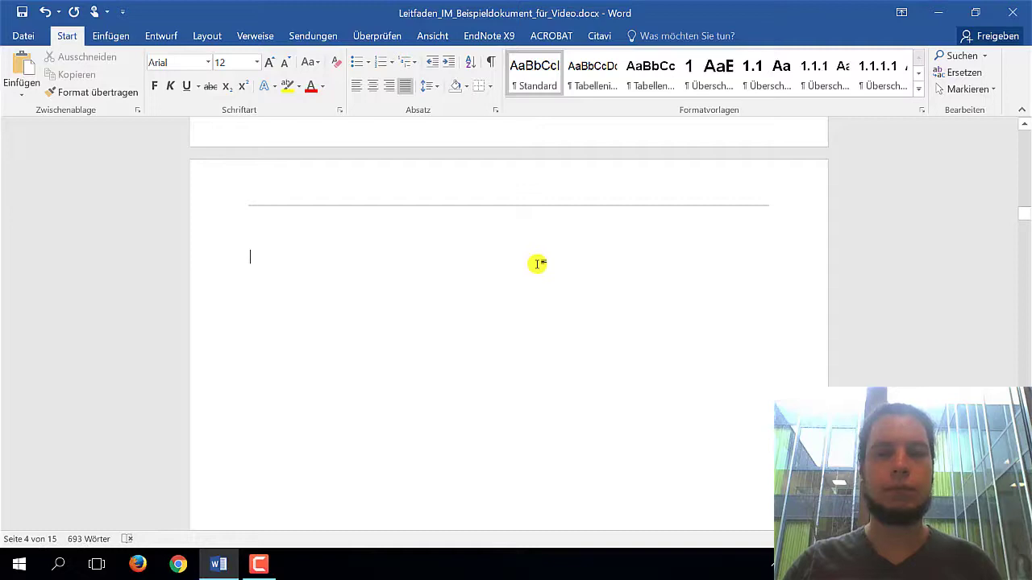
- Insert Automatische Tabelle 1 on the empty page, giving a contents list headed Inhalt
click(537, 264)
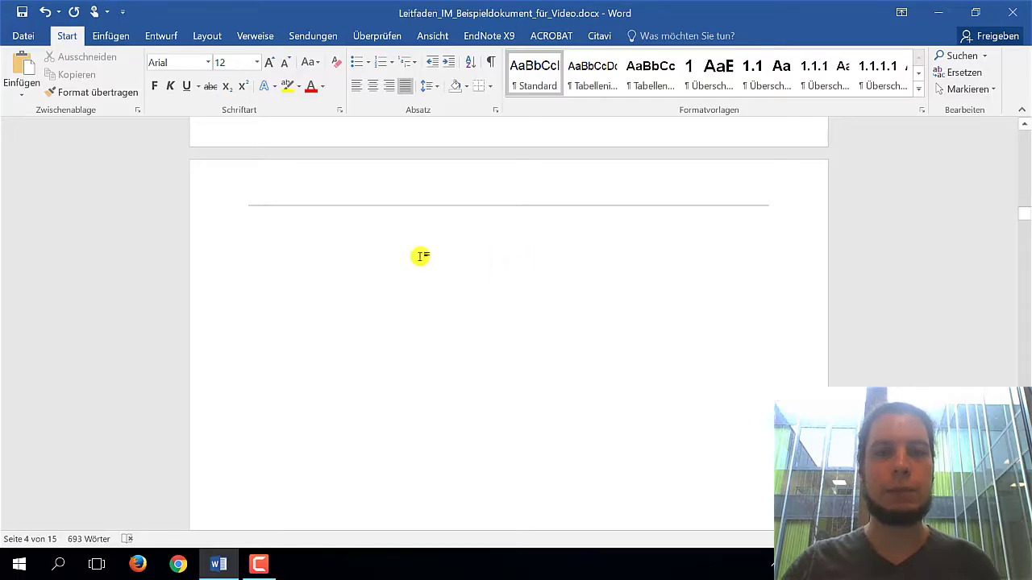
click(255, 37)
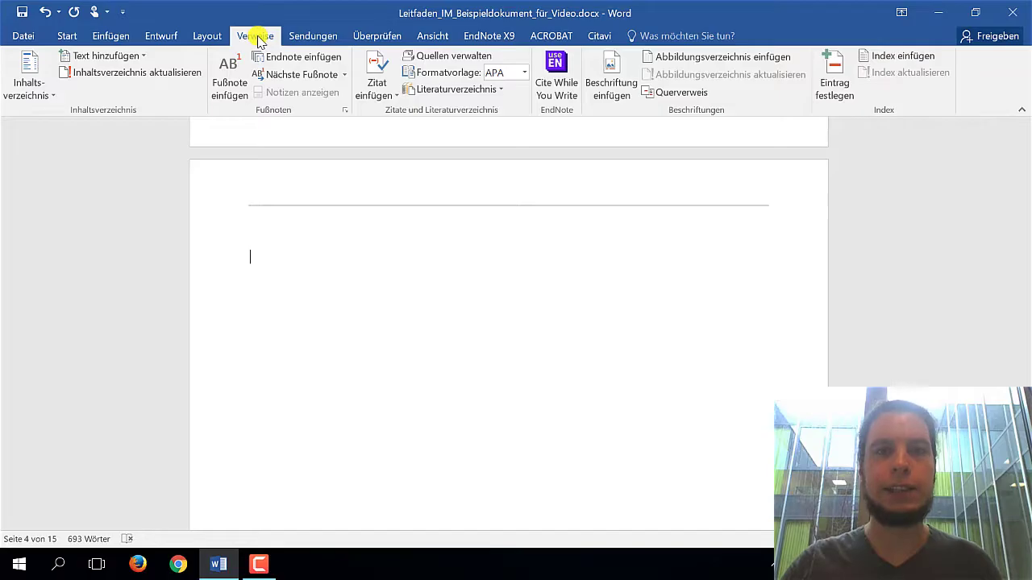
click(42, 83)
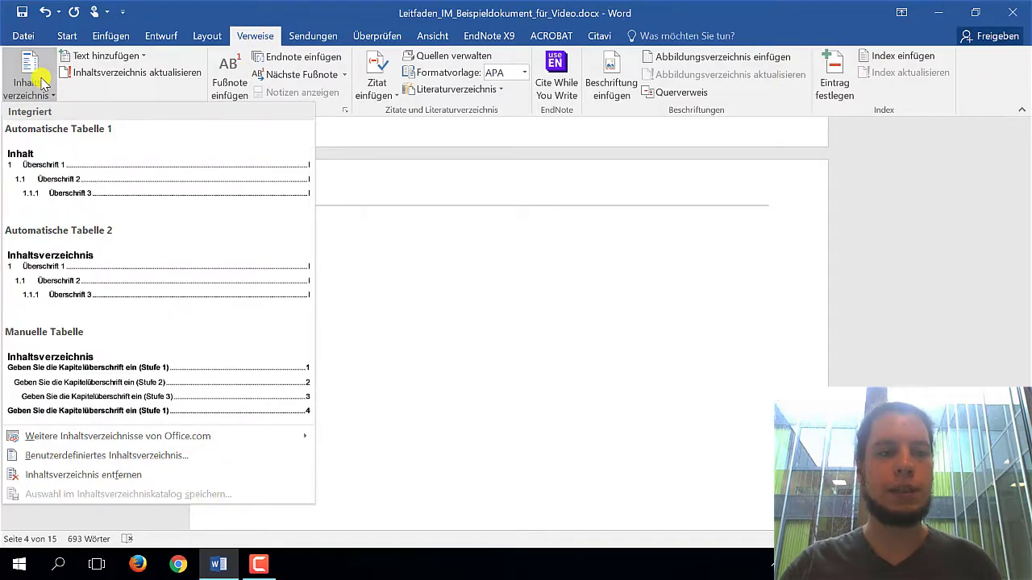
click(71, 179)
scroll(420, 304, up, 3)
scroll(439, 314, up, 3)
scroll(439, 315, up, 3)
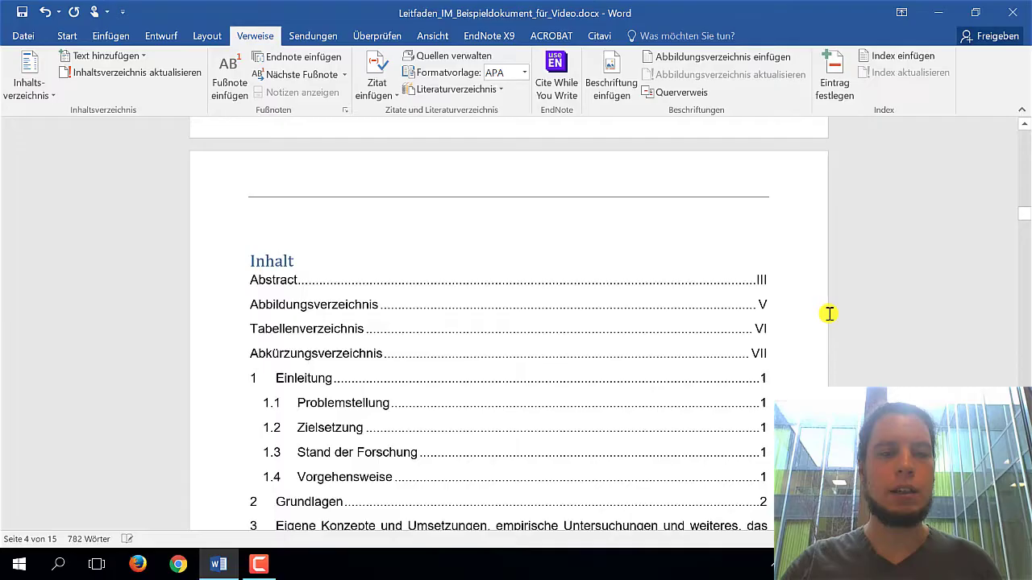
scroll(816, 294, down, 3)
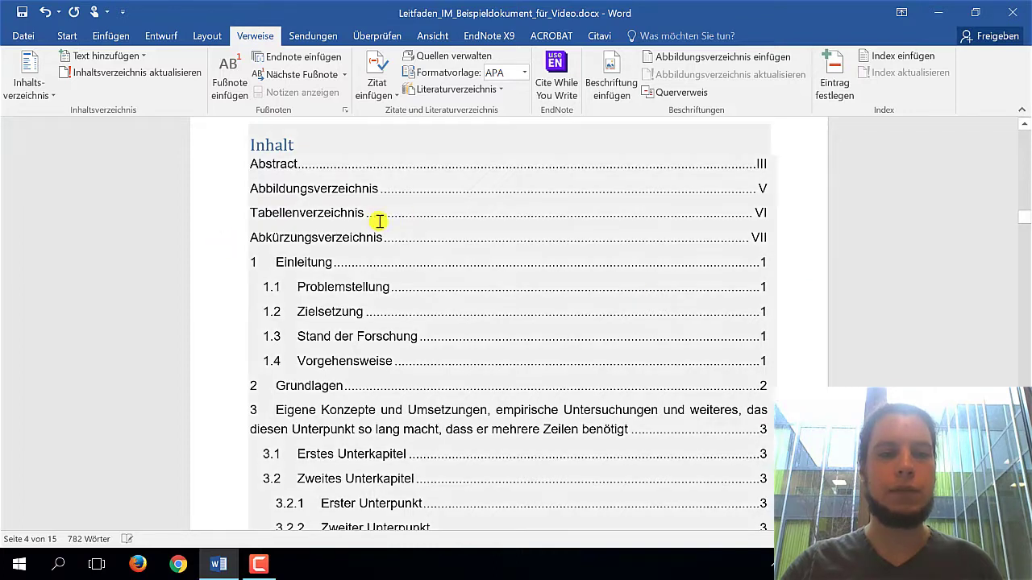
click(46, 93)
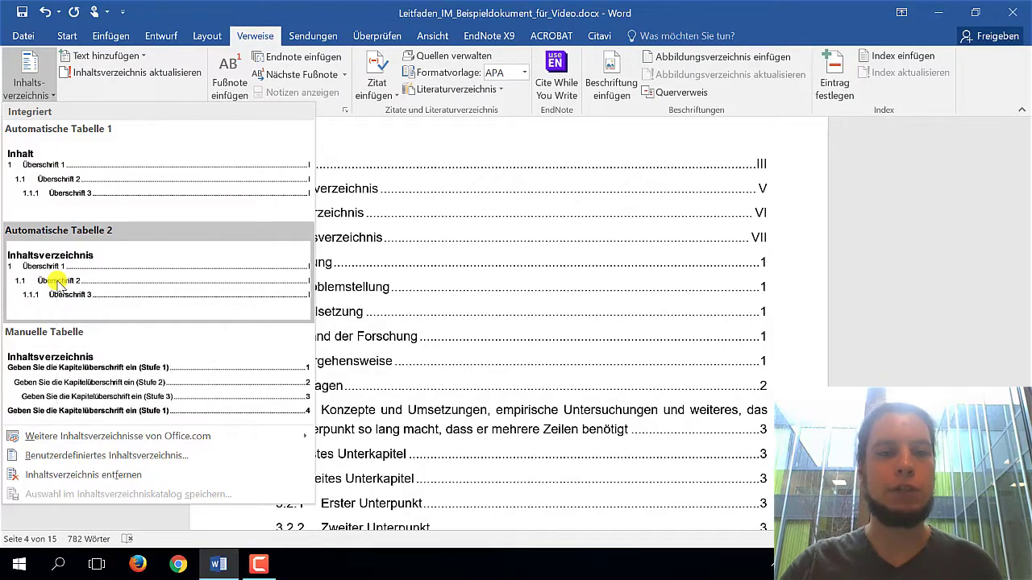
- Swap in Automatische Tabelle 2 so the contents title reads Inhaltsverzeichnis
click(58, 282)
scroll(366, 296, up, 3)
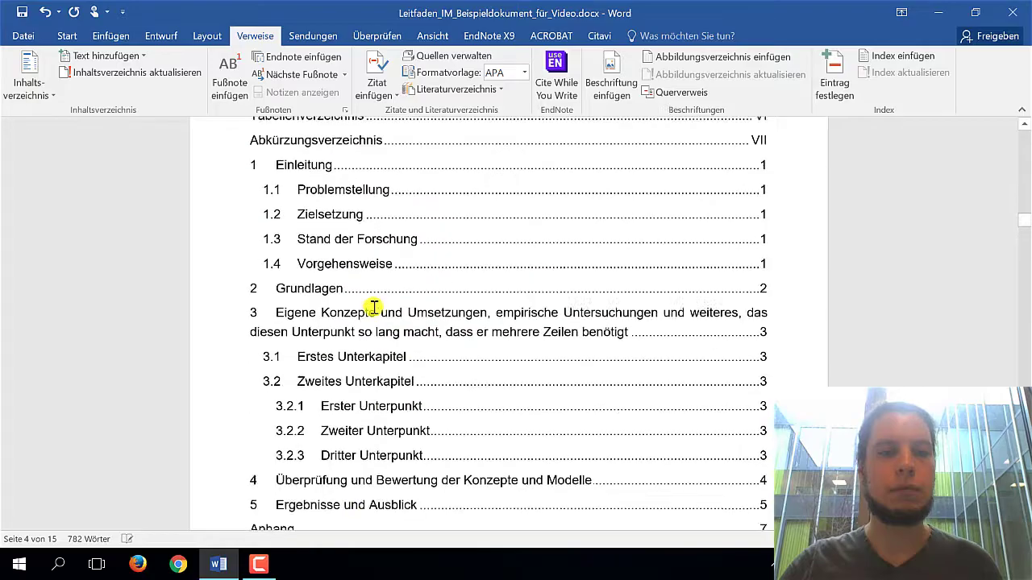
scroll(368, 307, up, 3)
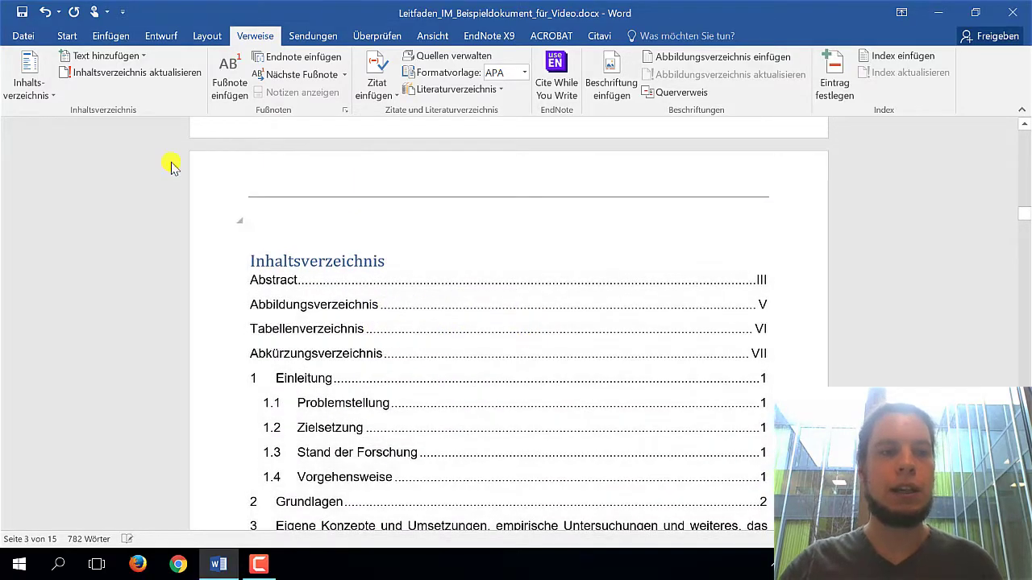
click(42, 90)
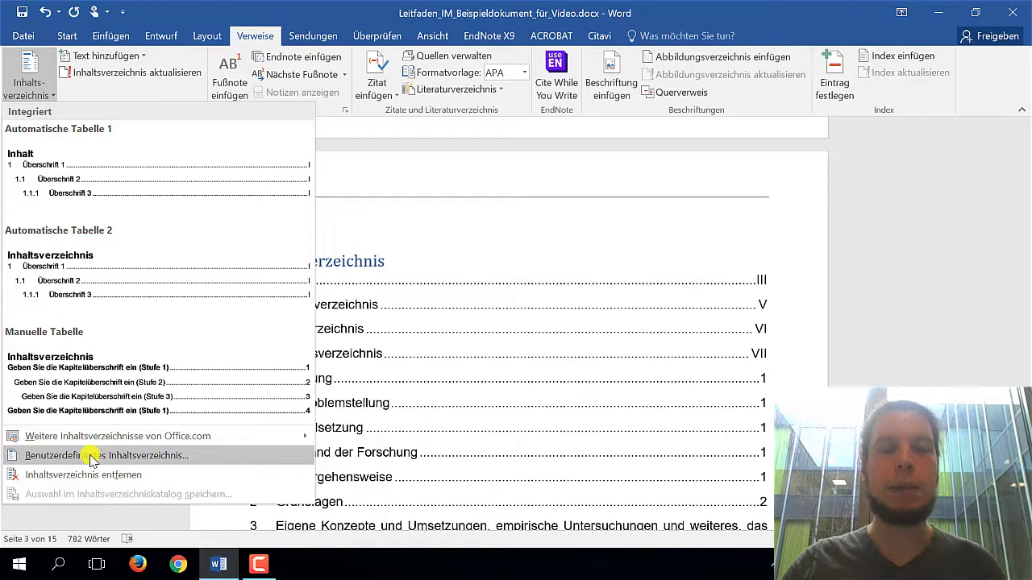
- Close the contents gallery unchanged and review the Abbildungs- and Tabellenverzeichnis pages
click(443, 417)
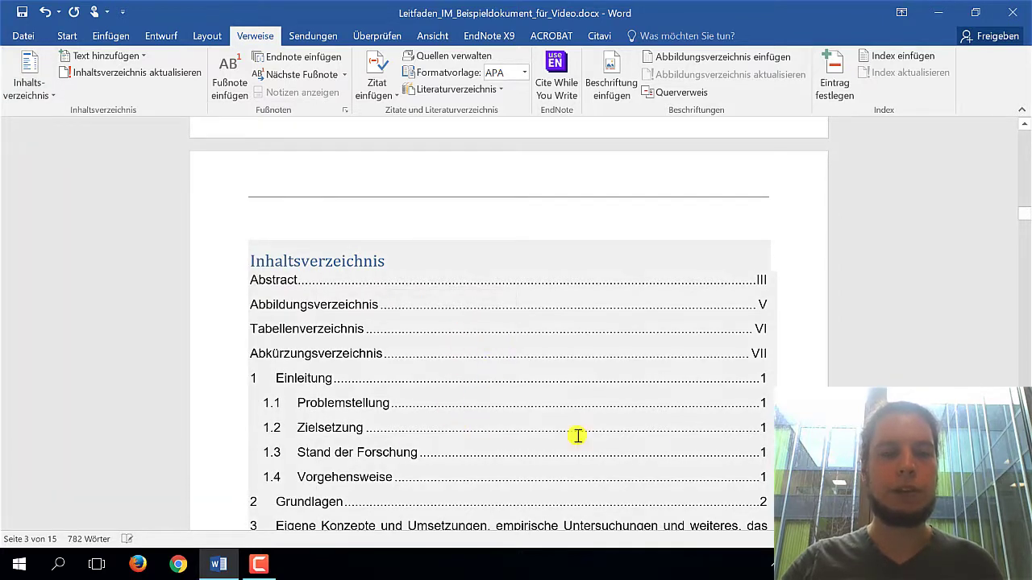
scroll(547, 387, down, 4)
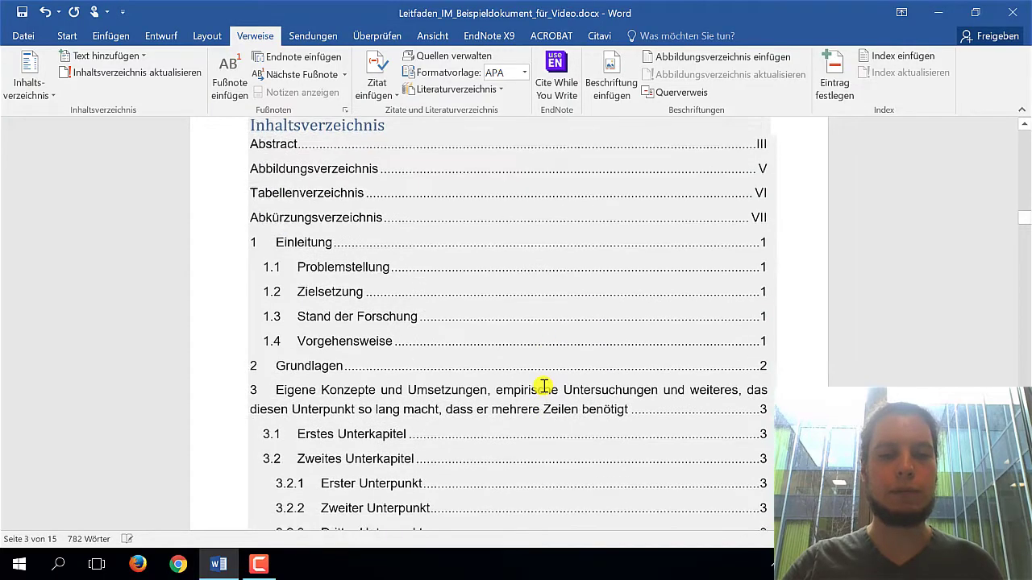
scroll(191, 363, down, 4)
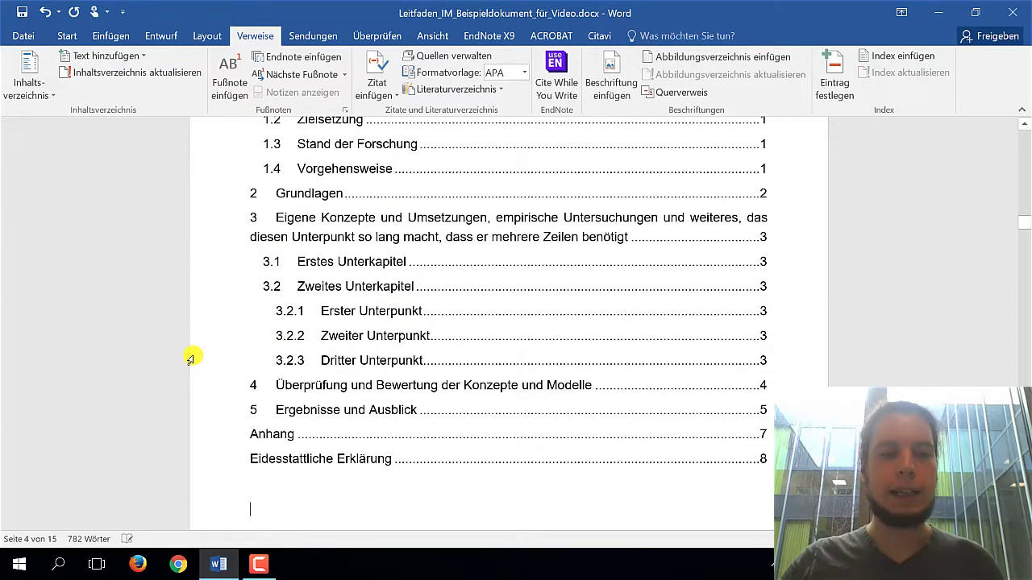
scroll(198, 331, down, 6)
scroll(200, 338, down, 3)
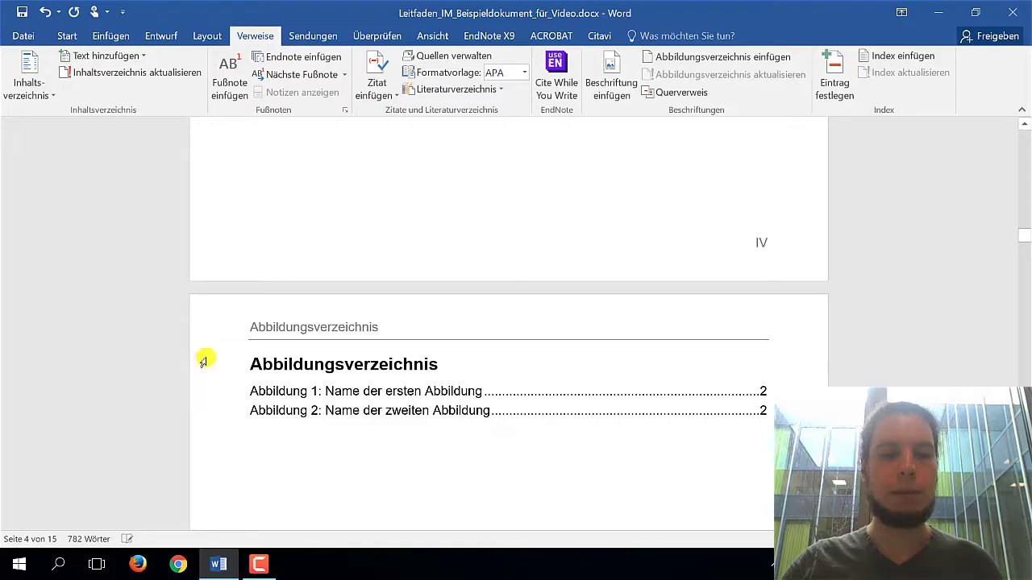
scroll(323, 395, down, 5)
scroll(323, 392, down, 5)
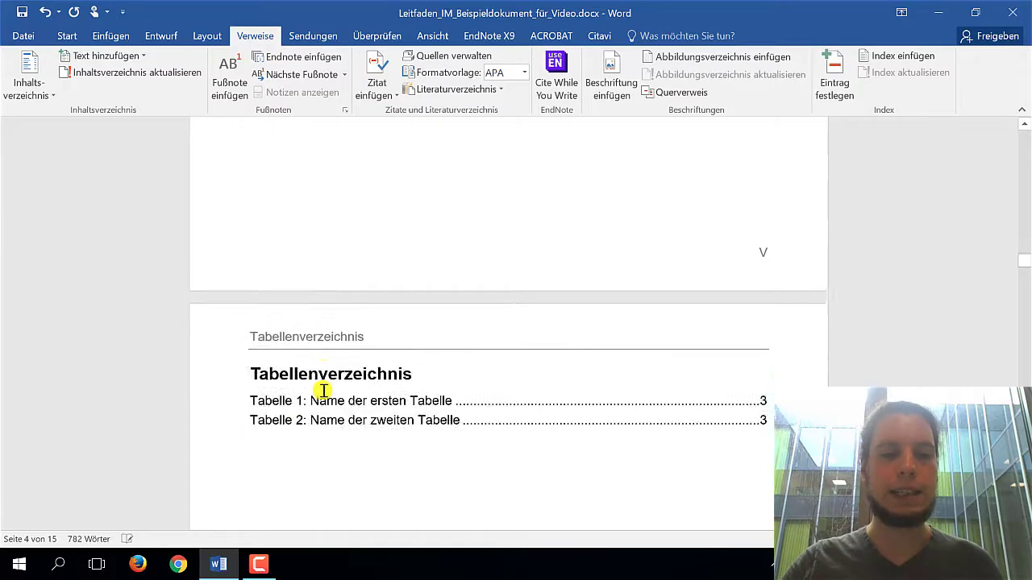
click(291, 315)
scroll(339, 385, up, 10)
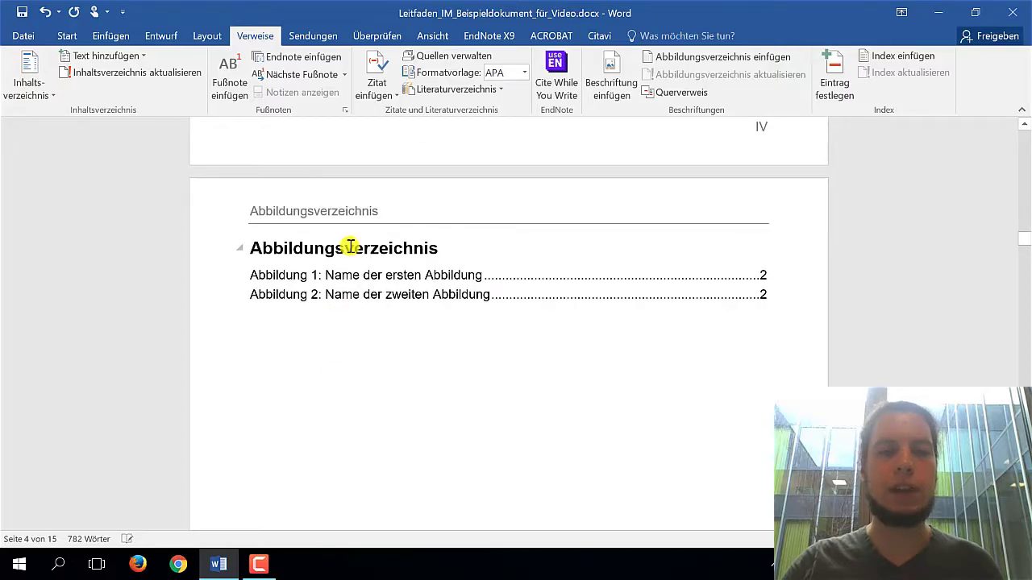
- Return to the Start tab and place the cursor in the contents title
click(68, 36)
scroll(379, 350, up, 2)
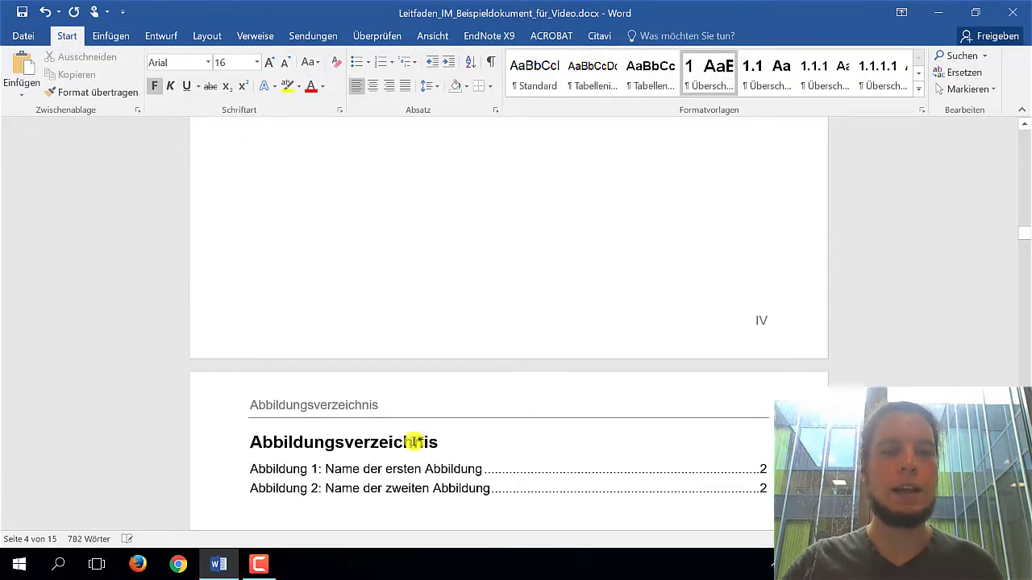
scroll(415, 438, up, 4)
scroll(443, 473, up, 3)
scroll(387, 420, up, 2)
click(293, 299)
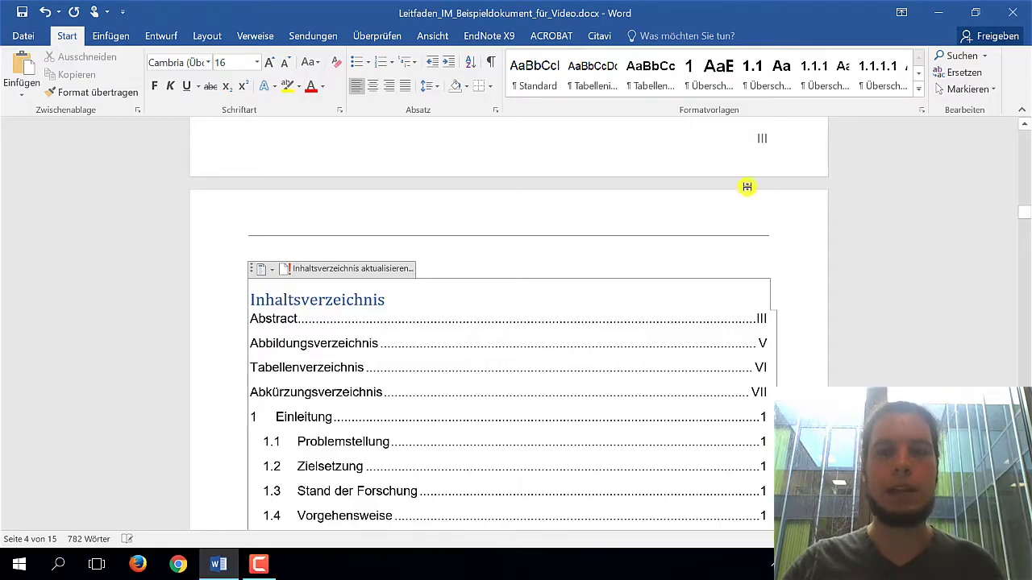
- Open the Formatvorlagen styles pane and check which style the contents title uses
click(920, 110)
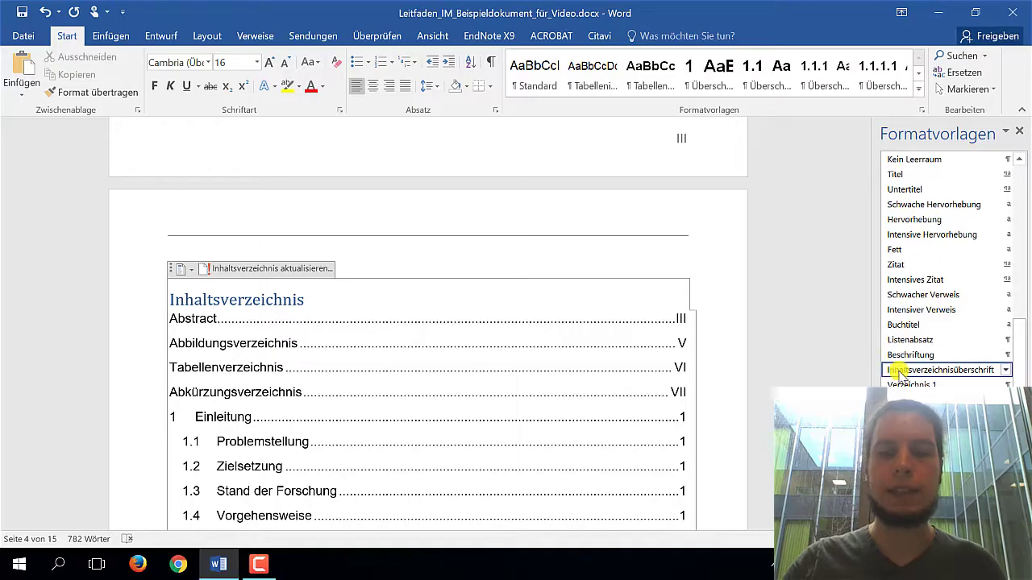
mouse_move(935, 373)
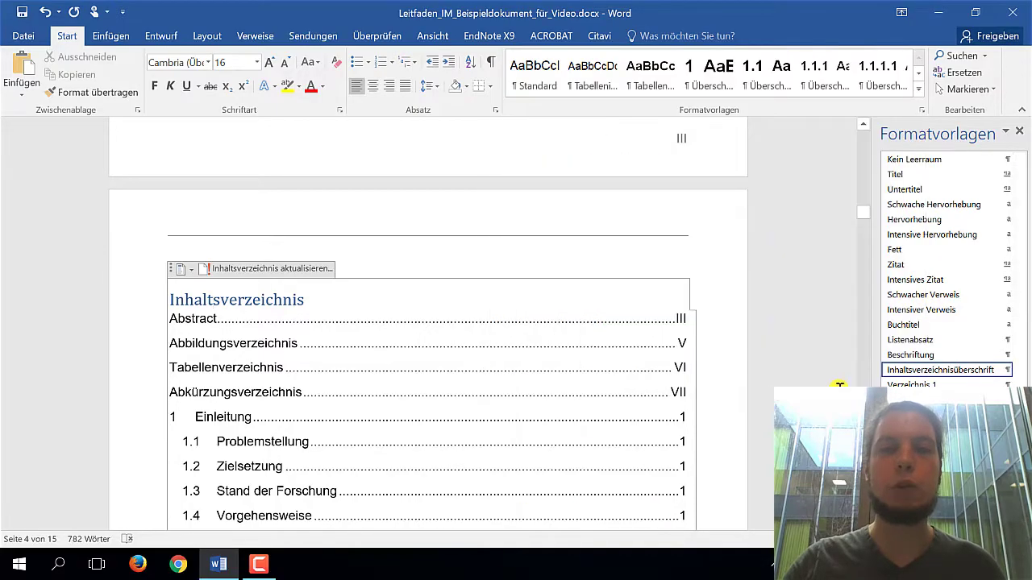
drag(1013, 364, 1013, 286)
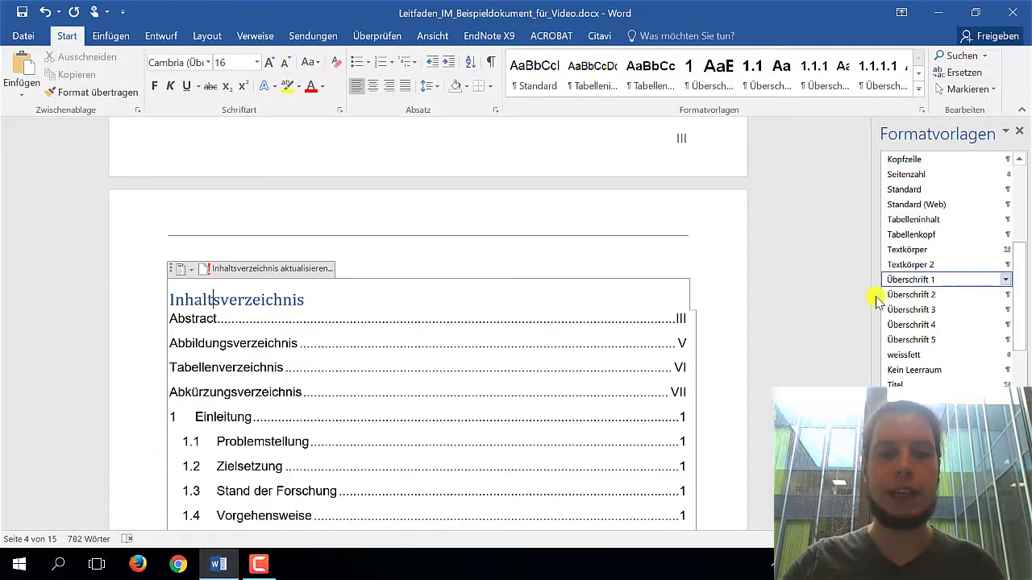
click(263, 300)
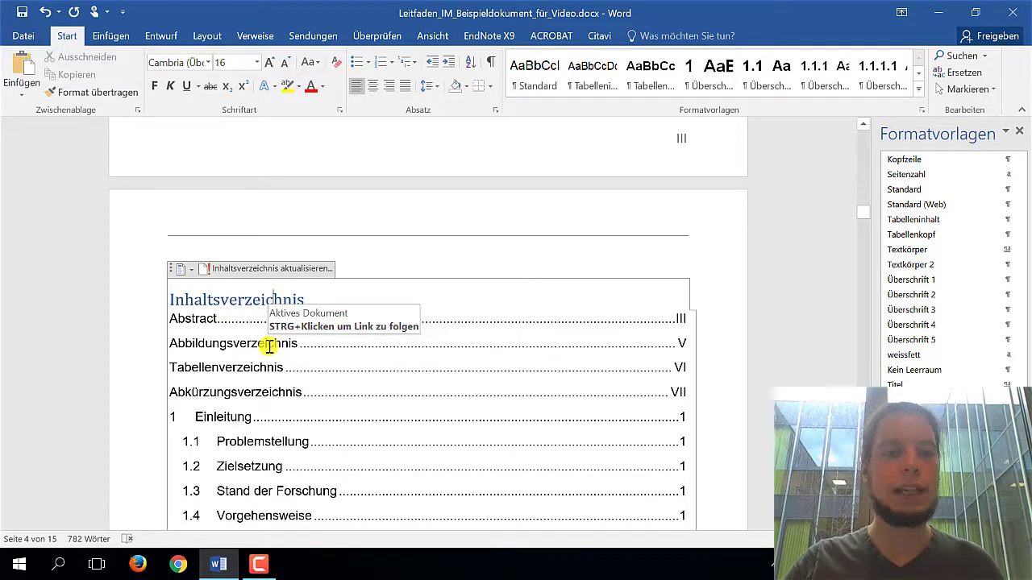
- Type the contents heading above the TOC and update the entire table of contents
click(367, 262)
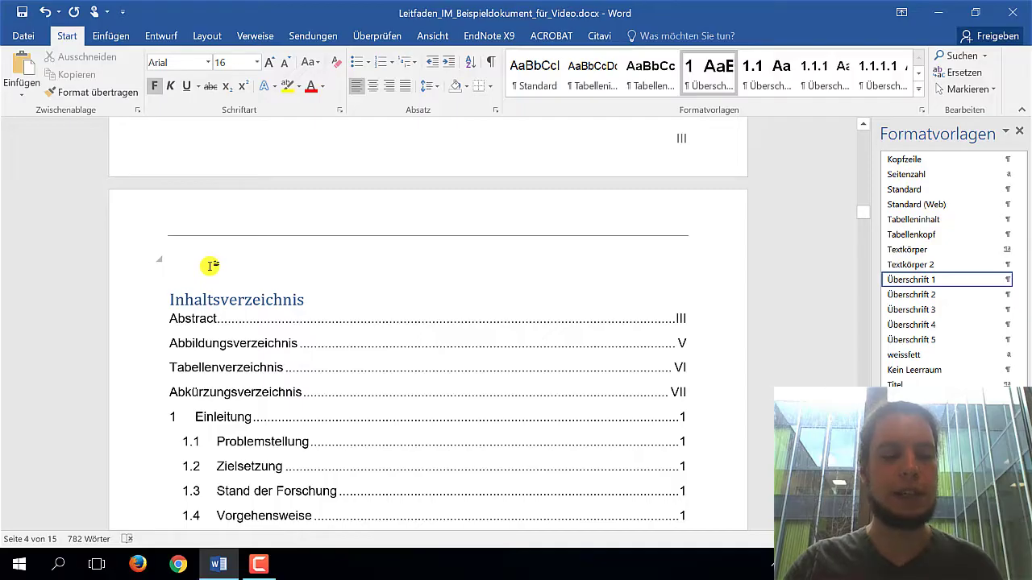
text(Inhaltsverze)
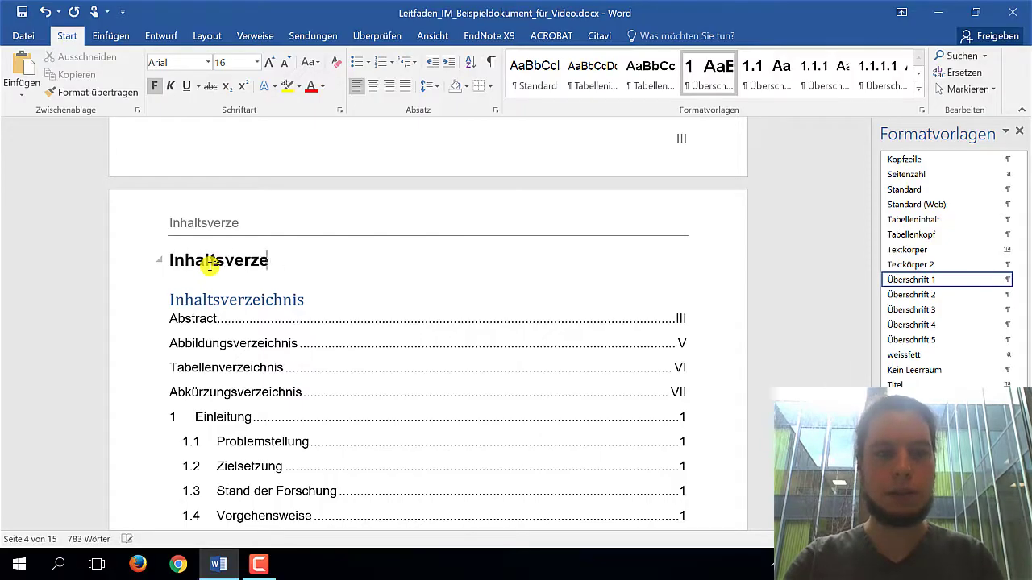
text(ichnis)
click(214, 367)
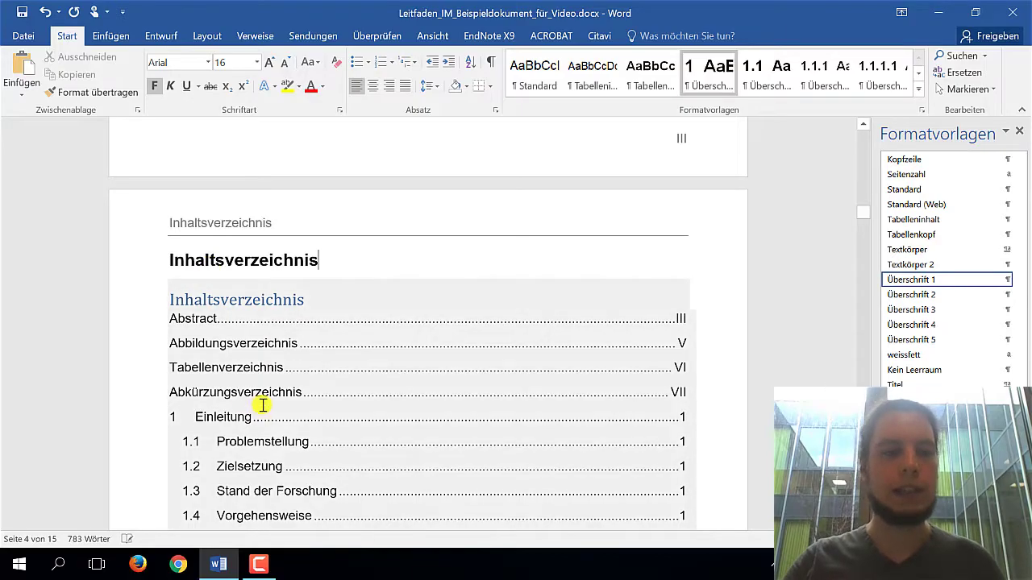
click(271, 269)
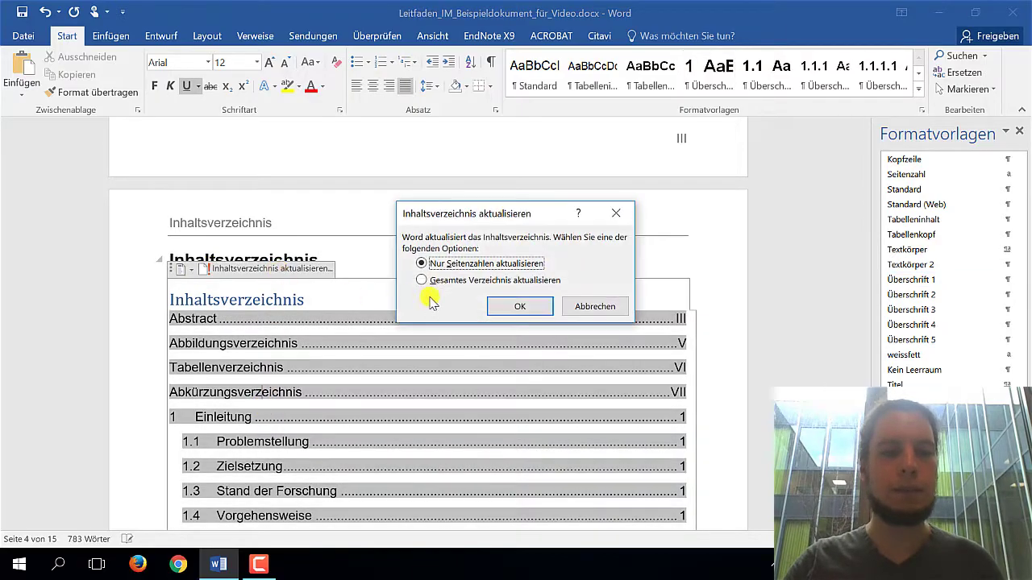
click(455, 281)
click(508, 307)
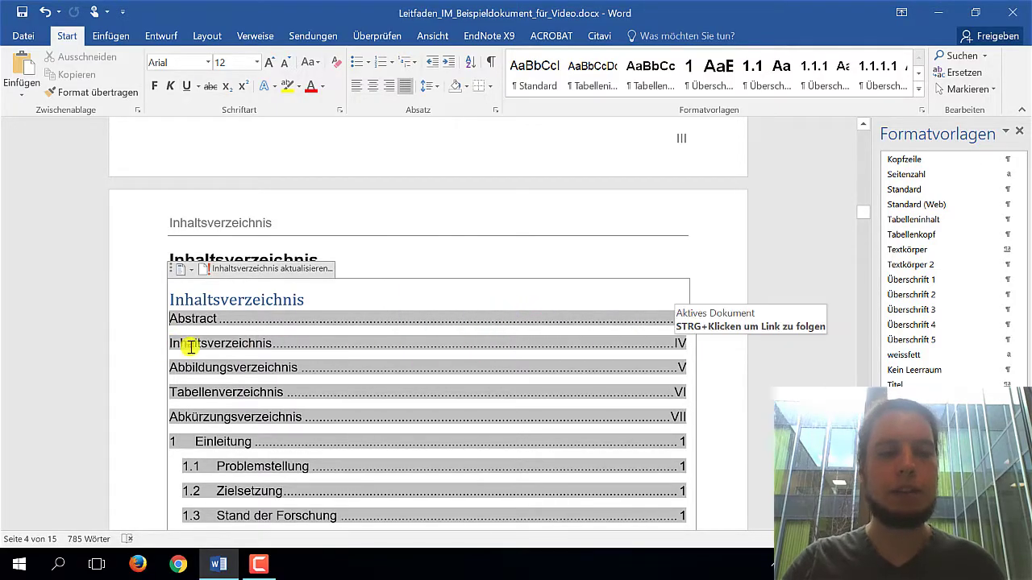
click(476, 266)
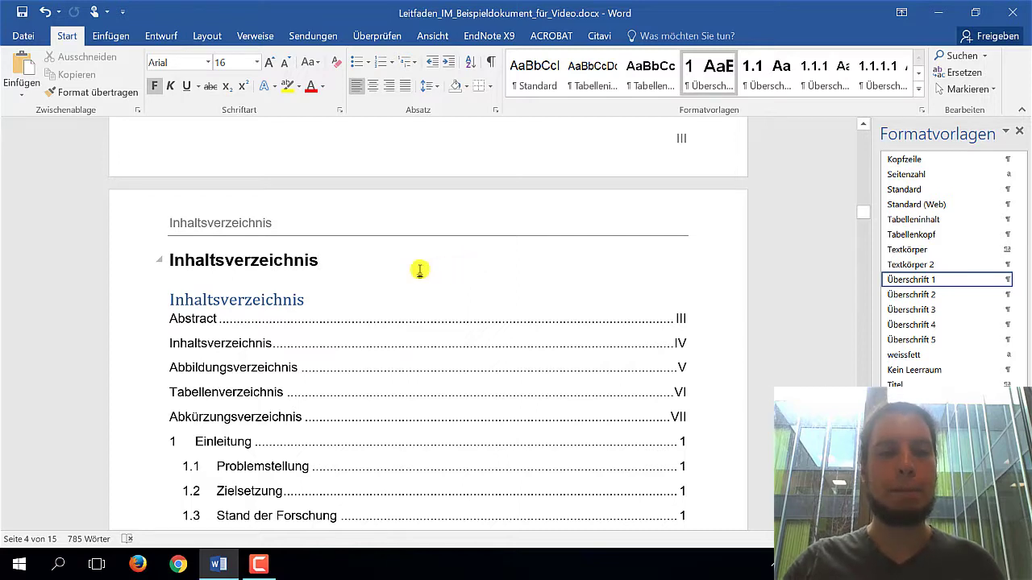
- Correct the heading's spelling to Inhaltsverzeichnis
click(262, 299)
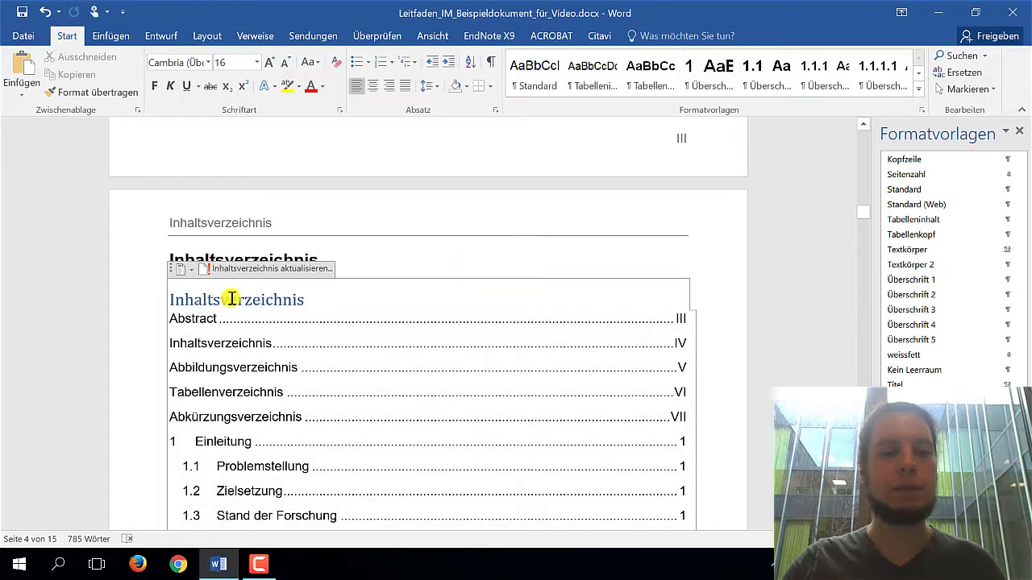
click(386, 250)
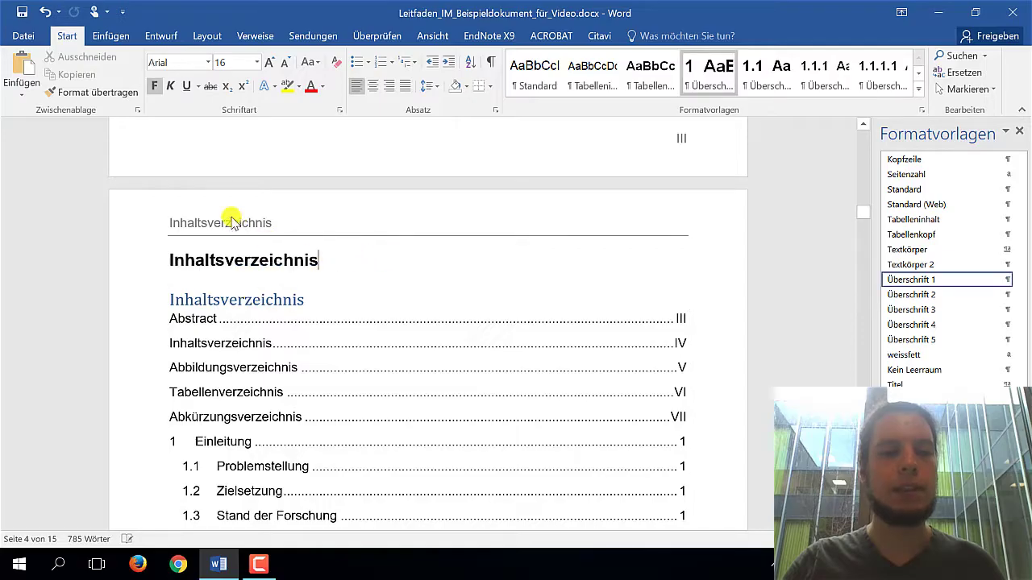
key(BackSpace)
key(BackSpace)
text(hnis)
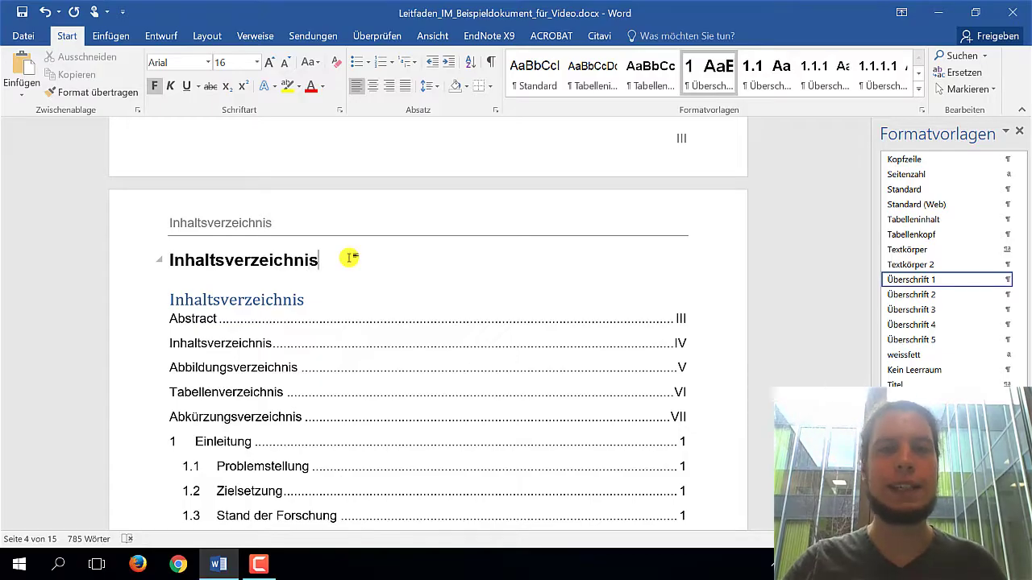
click(334, 256)
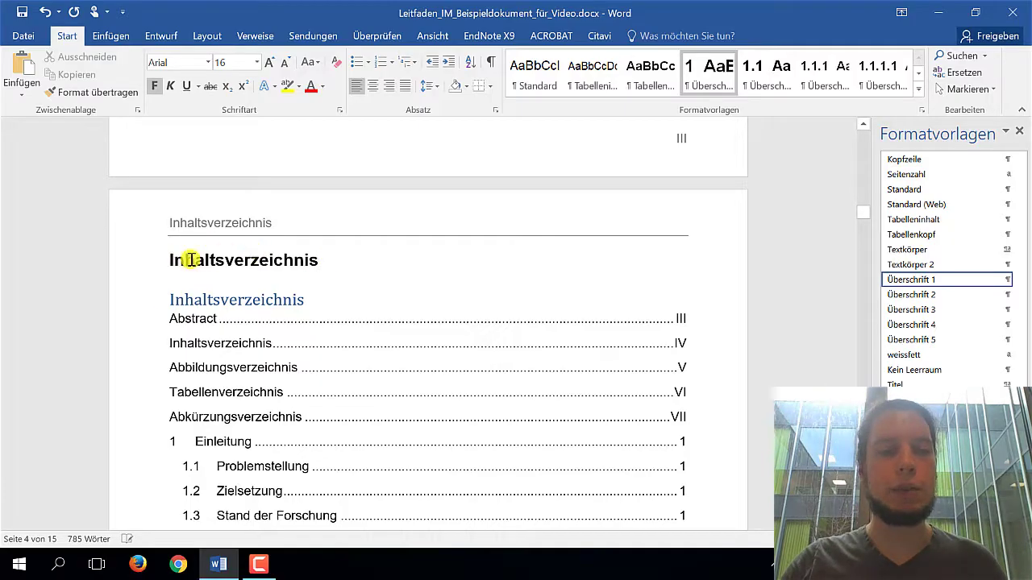
- Inspect the TOC, page heading and title styles, locating Inhaltsverzeichnisüberschrift in the styles pane
click(170, 343)
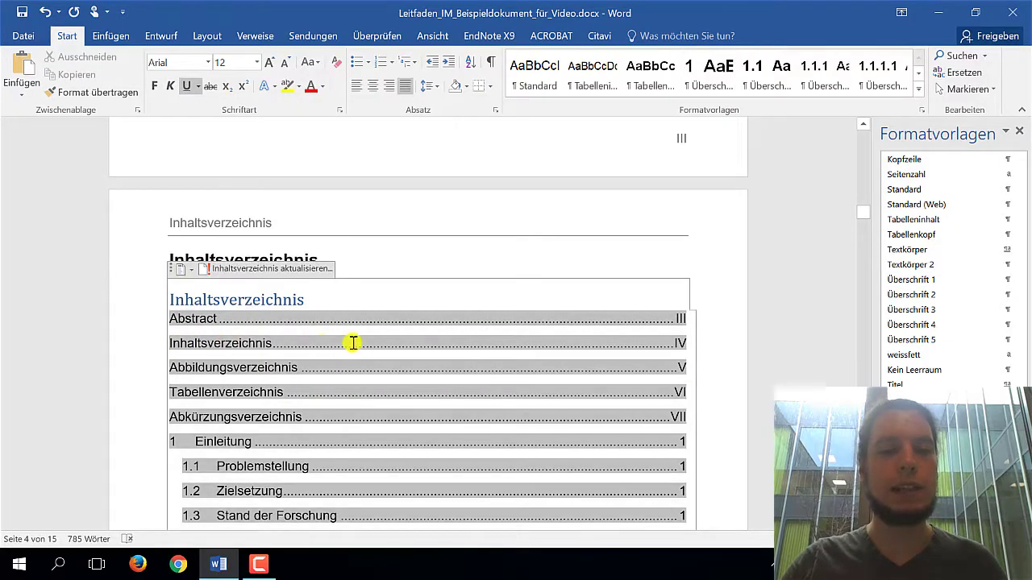
click(353, 259)
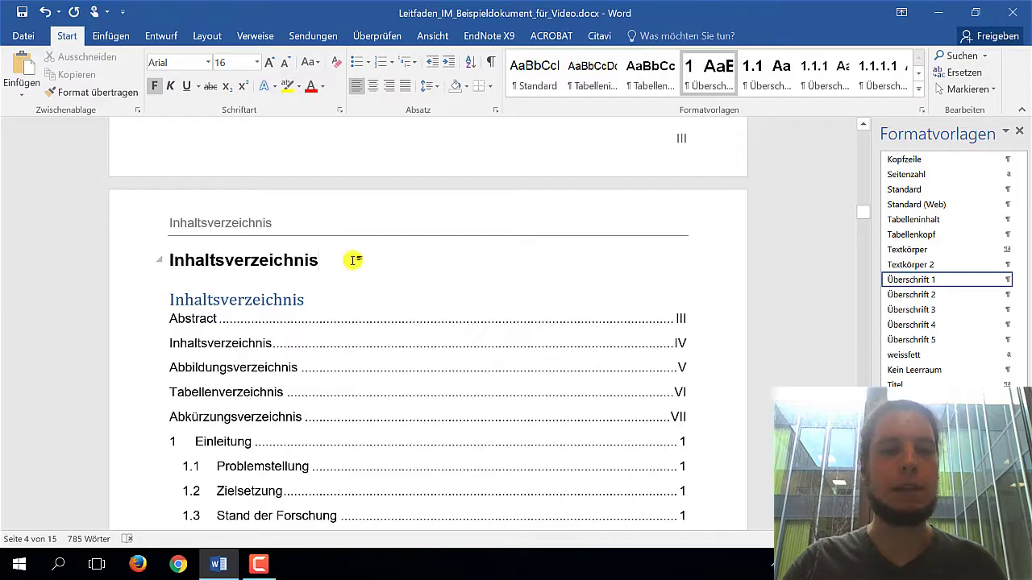
click(319, 299)
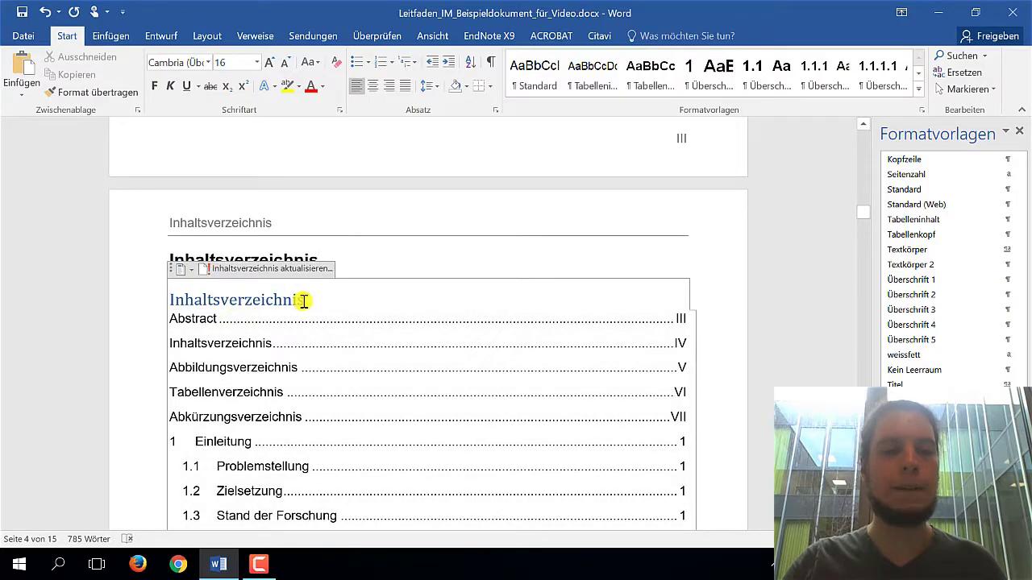
drag(302, 300, 167, 300)
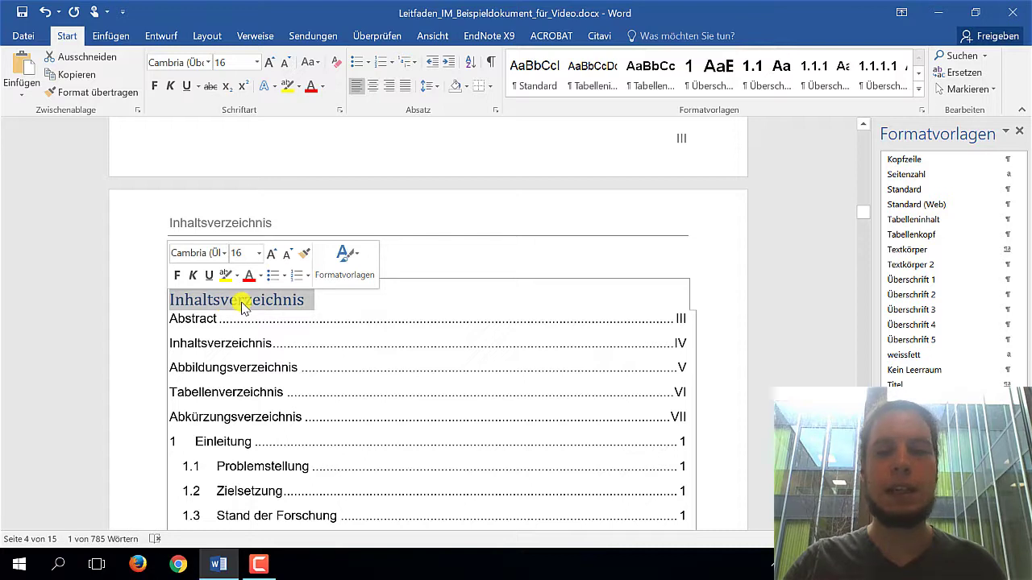
click(266, 300)
drag(1022, 316, 1018, 378)
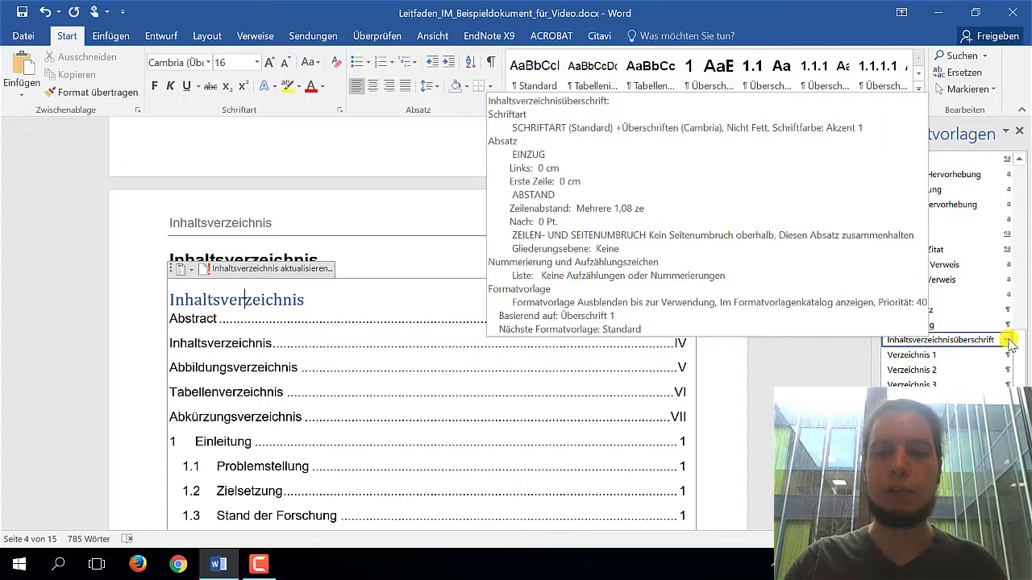
- Modify the Inhaltsverzeichnisüberschrift style to Arial, bold, with Automatisch font colour
click(1007, 340)
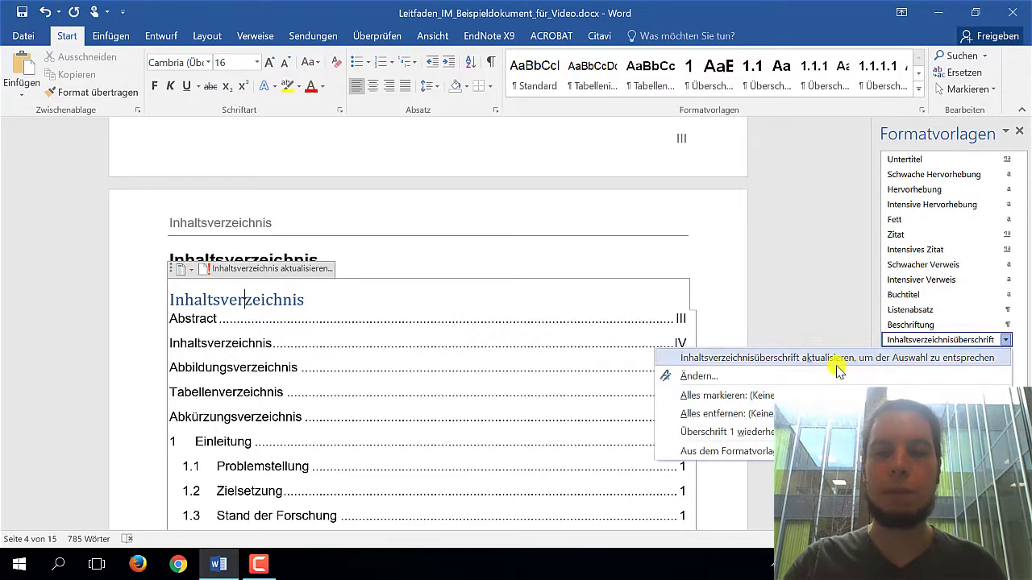
click(698, 375)
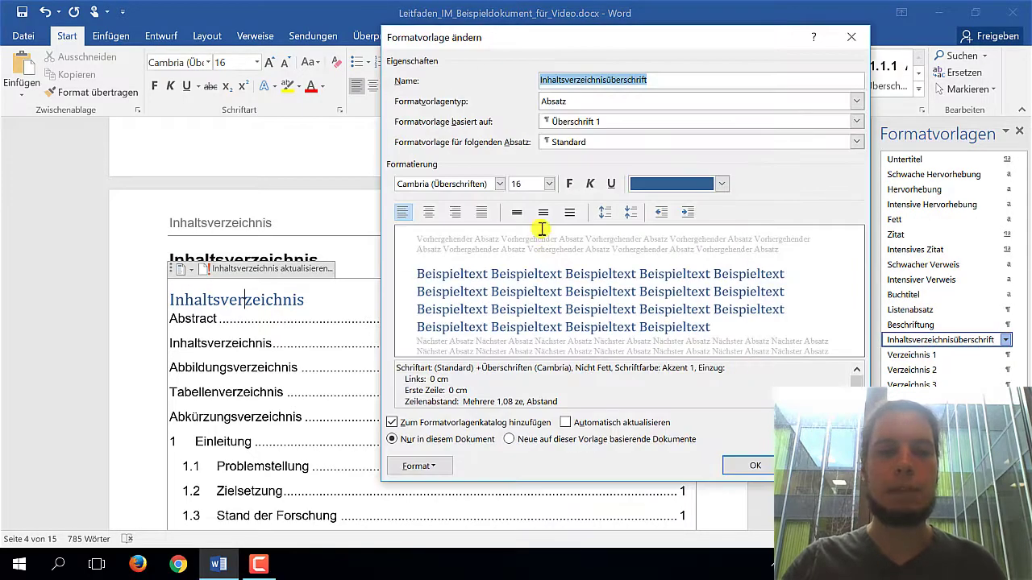
click(500, 184)
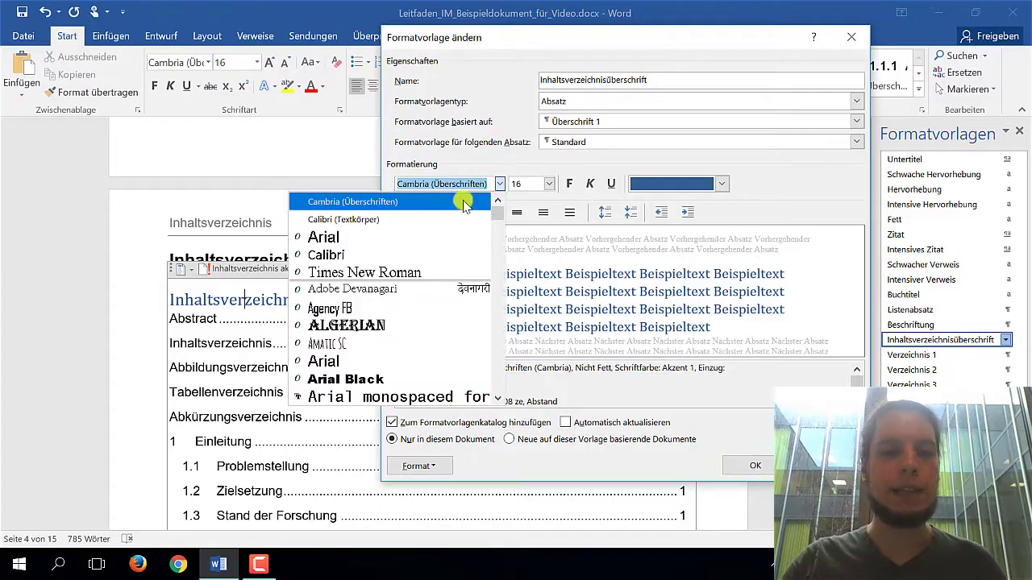
click(438, 237)
click(569, 184)
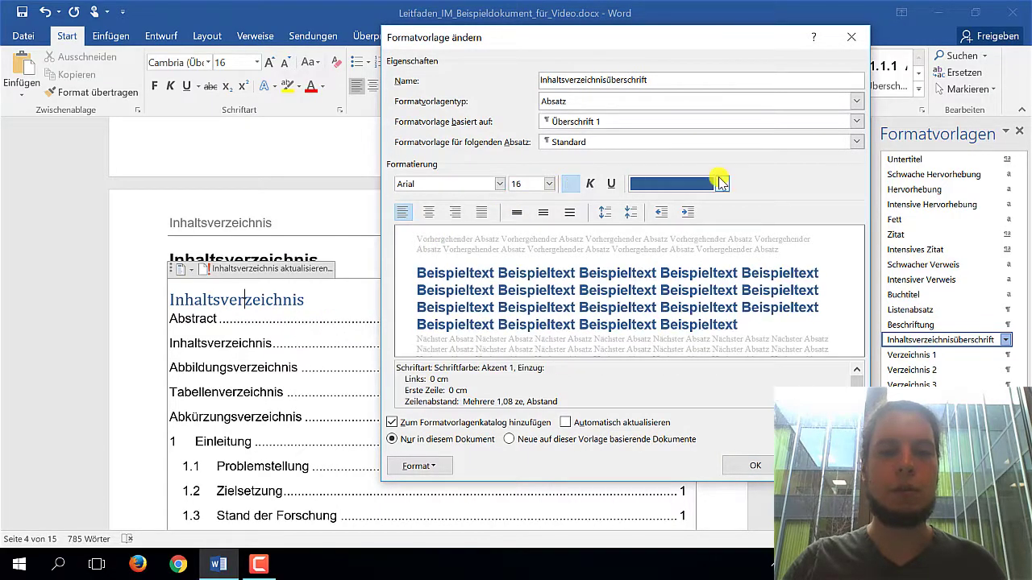
click(721, 184)
click(692, 203)
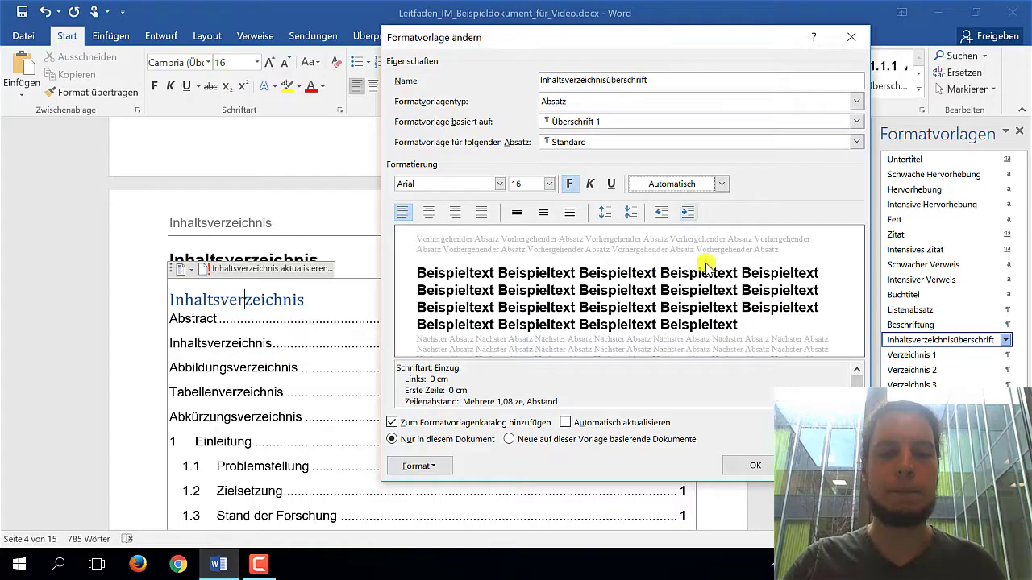
click(751, 465)
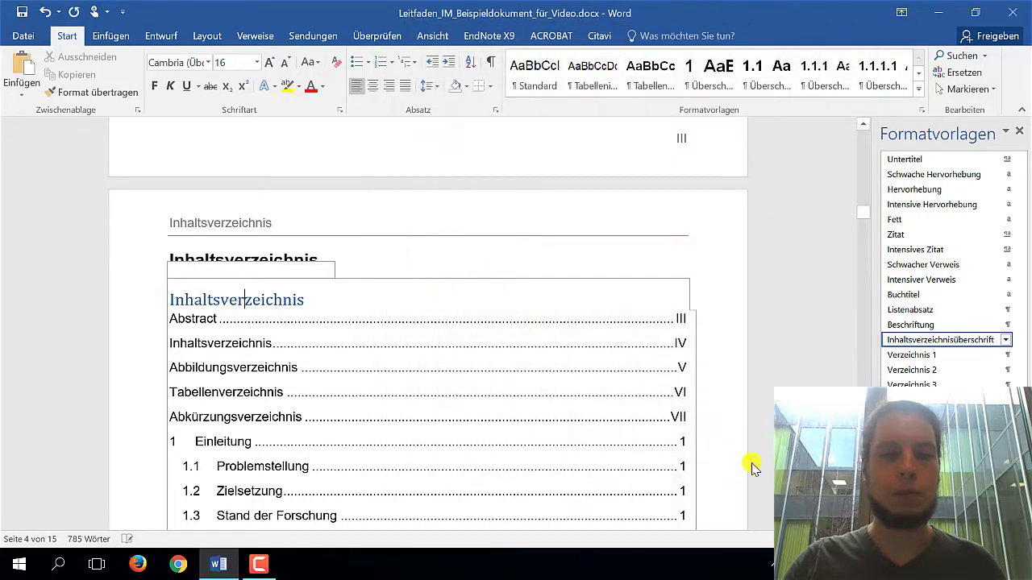
click(436, 261)
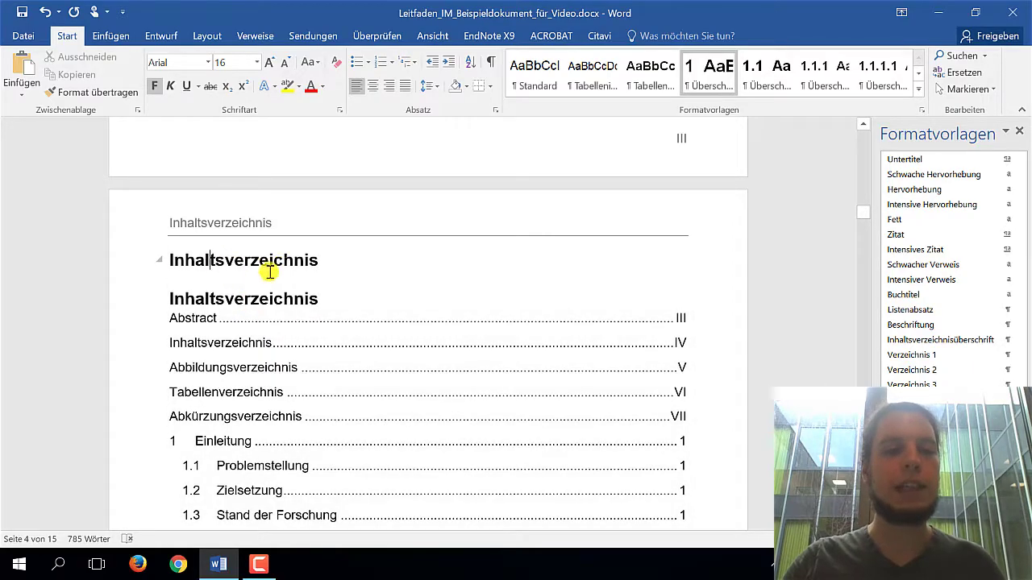
- Select the entire old table of contents and delete it
click(143, 322)
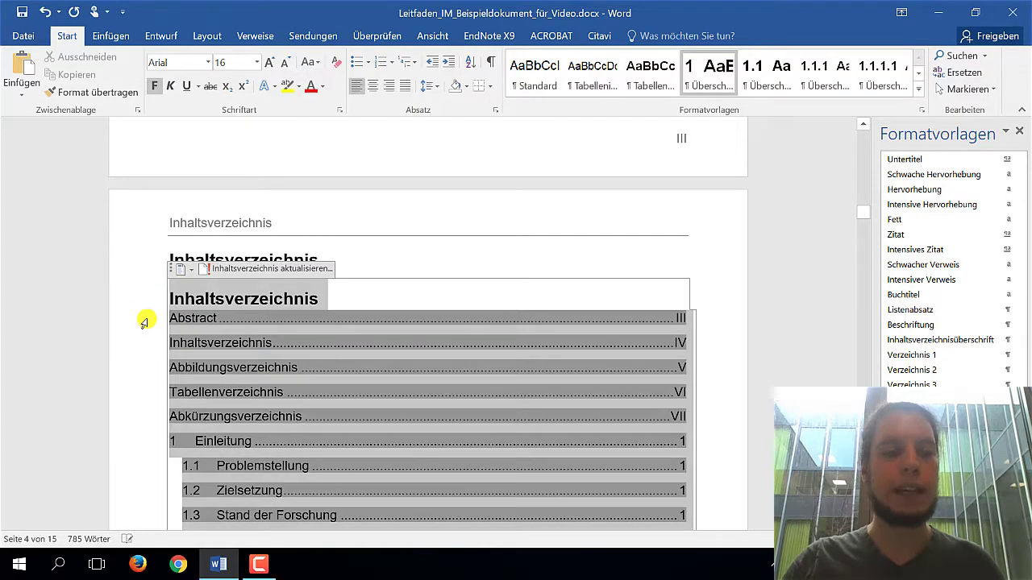
scroll(143, 323, down, 2)
scroll(144, 323, down, 3)
scroll(144, 323, down, 3)
scroll(139, 435, down, 1)
drag(140, 435, 150, 460)
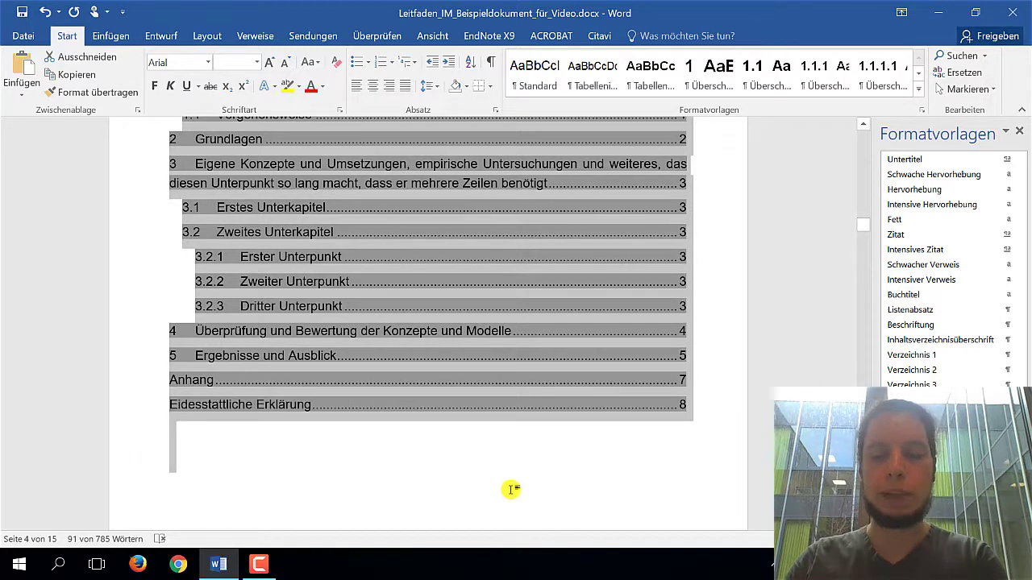
key(Delete)
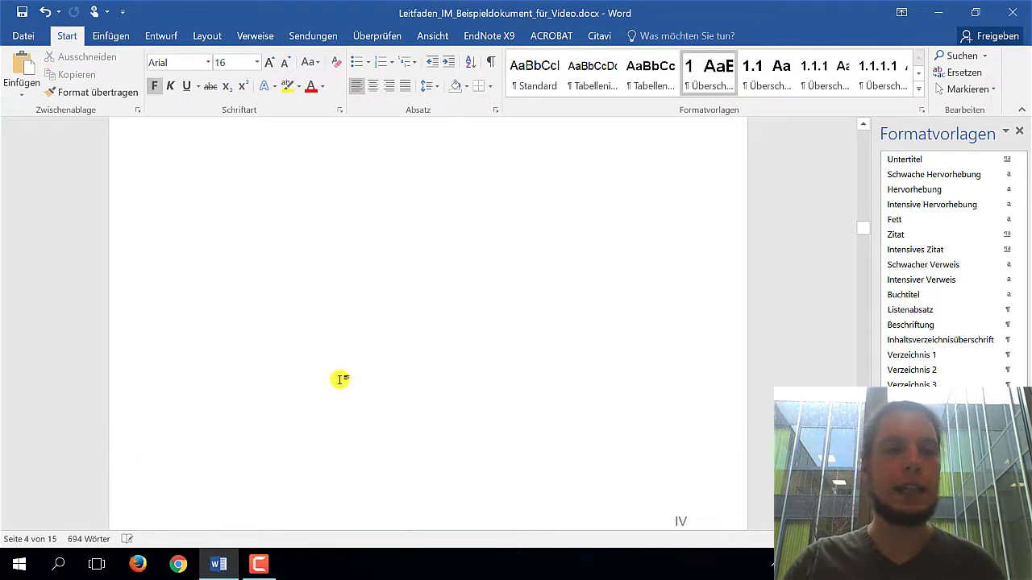
- Add an empty paragraph below the Inhaltsverzeichnis heading
scroll(195, 334, up, 1)
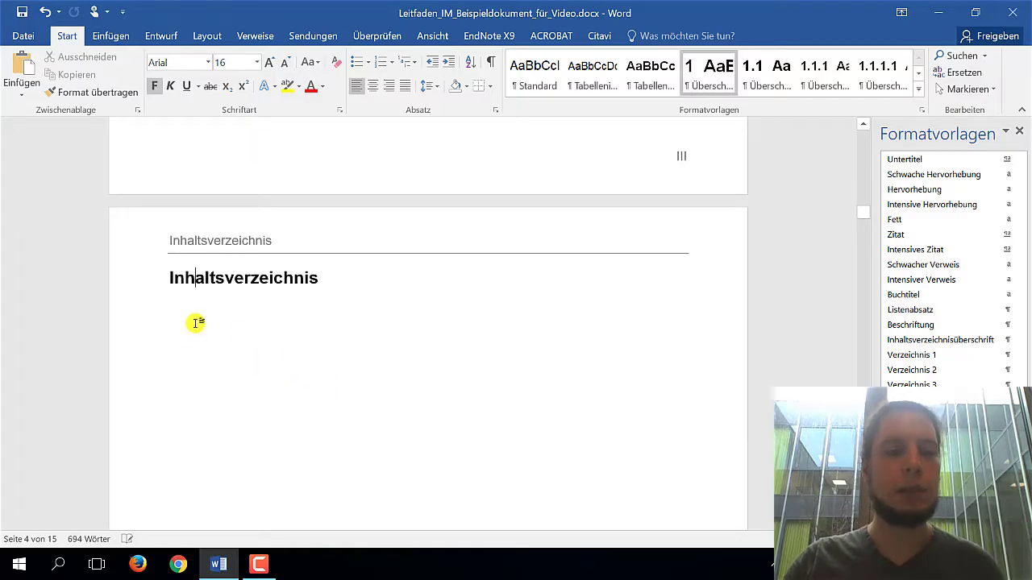
click(359, 276)
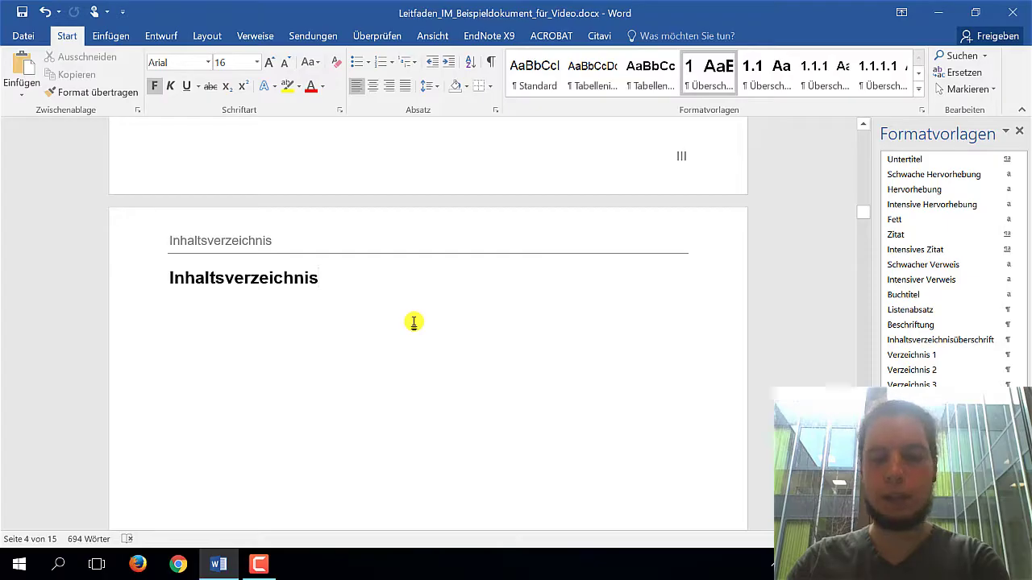
key(Return)
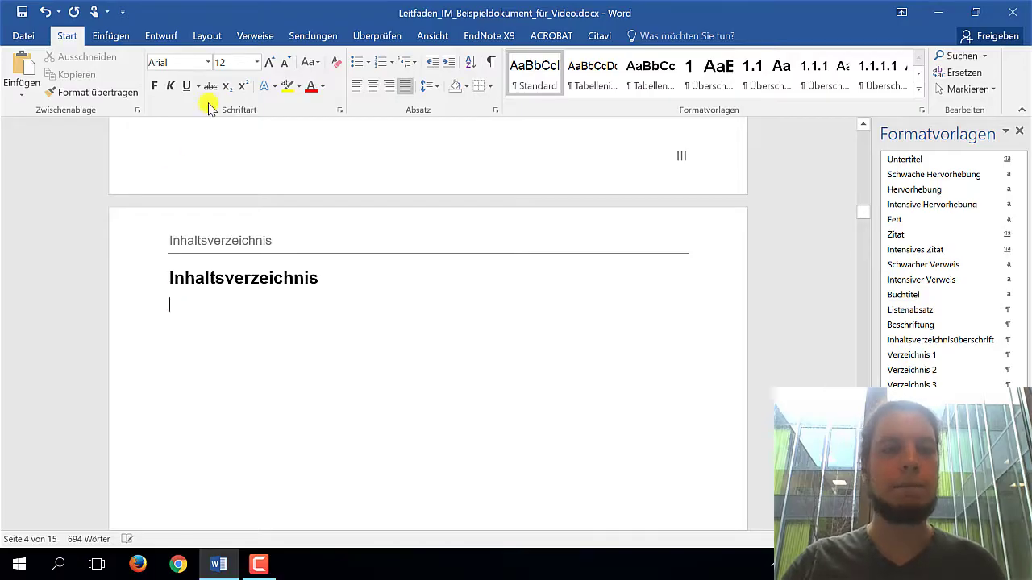
- Insert a custom table of contents with 3 levels under the heading
click(250, 38)
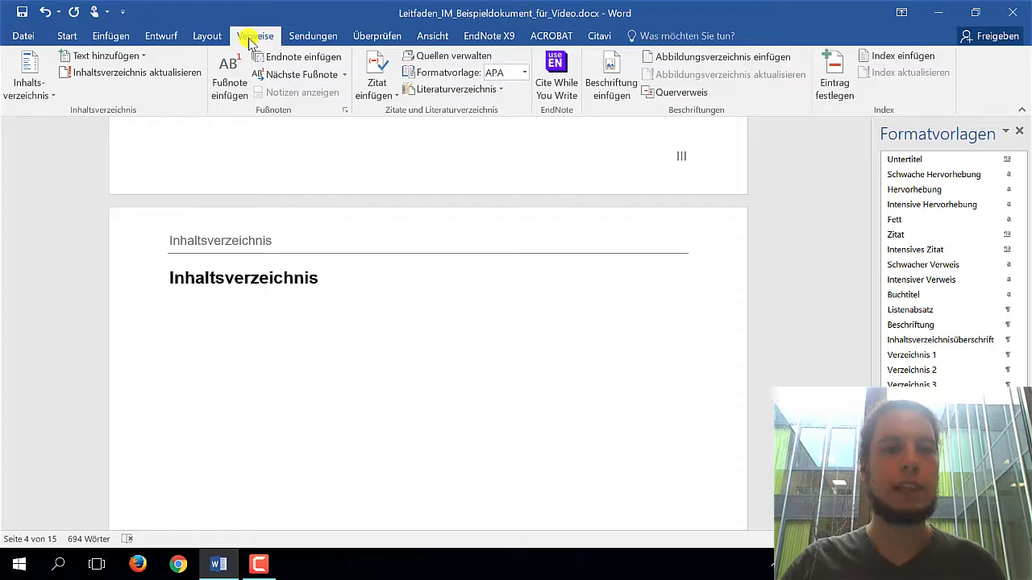
click(32, 85)
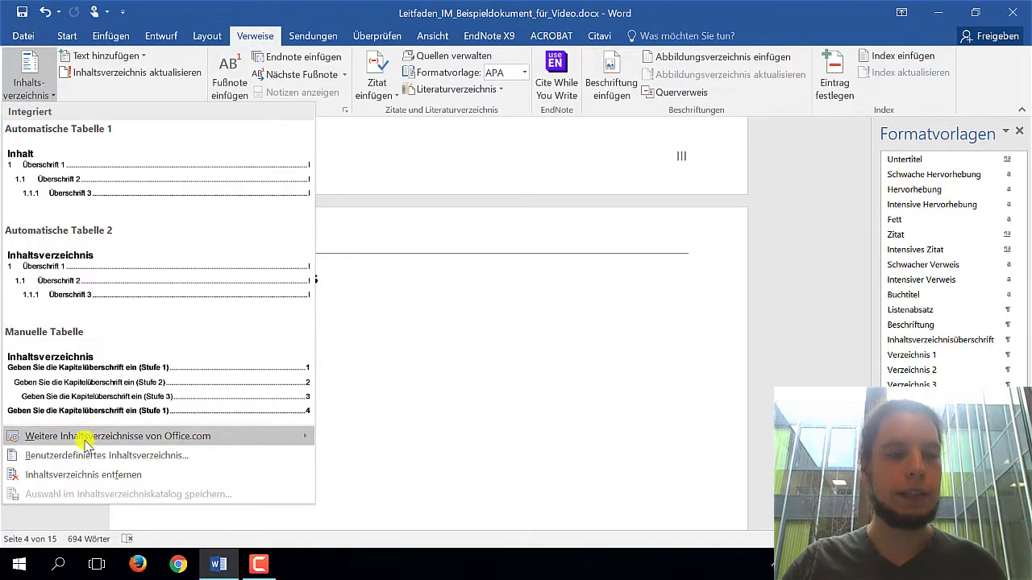
click(82, 456)
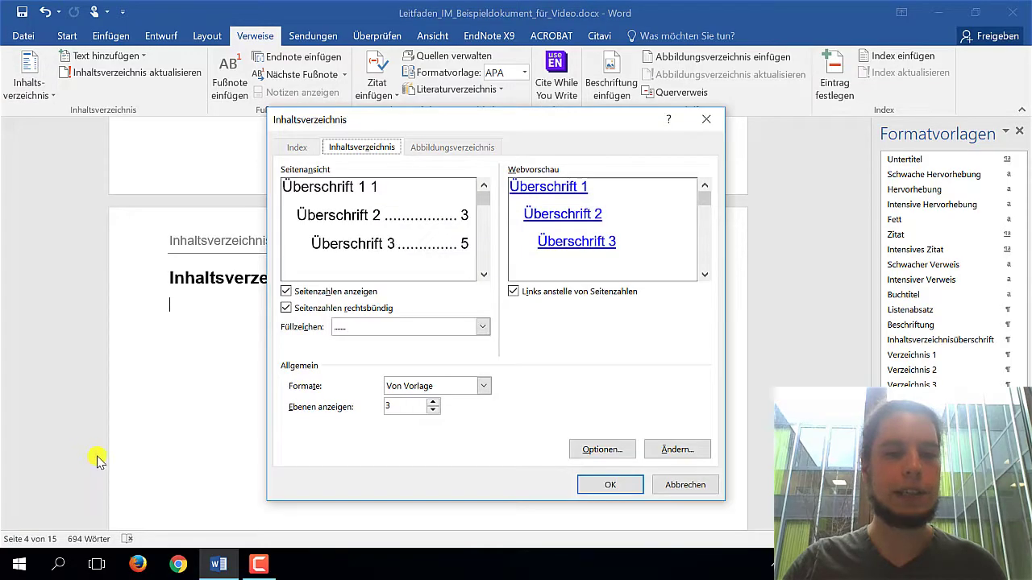
click(604, 484)
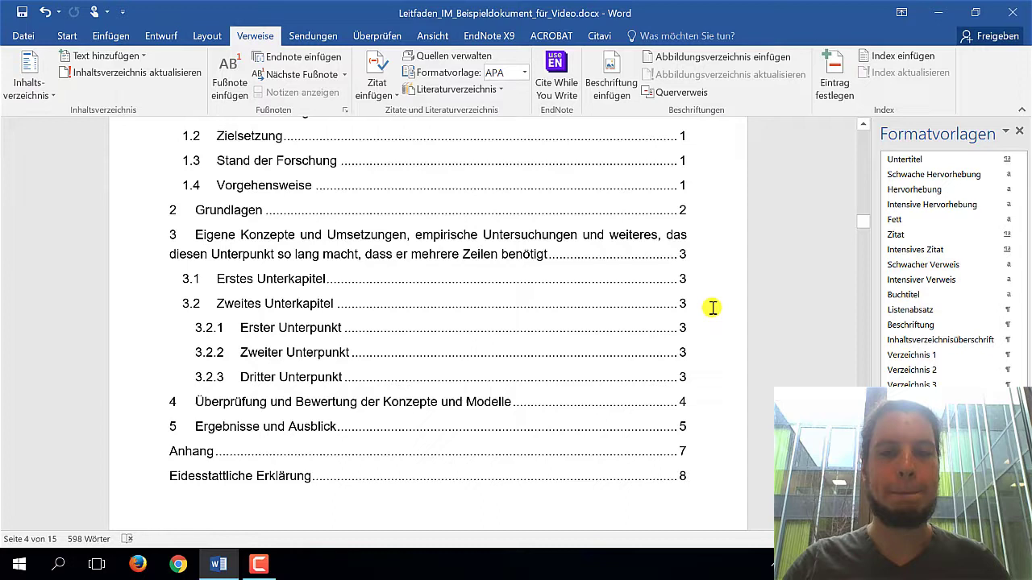
scroll(719, 294, up, 3)
scroll(718, 294, up, 3)
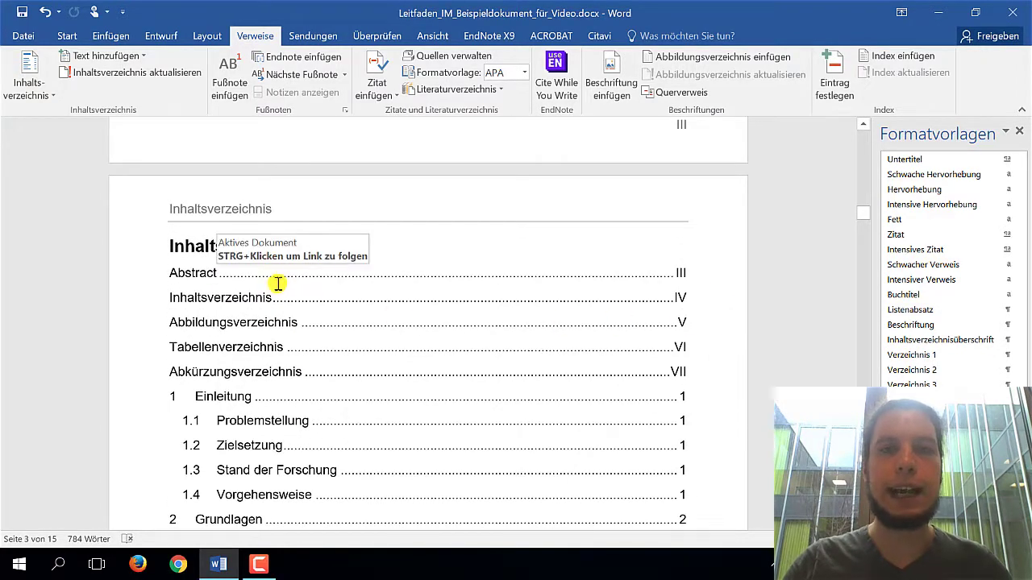
click(203, 246)
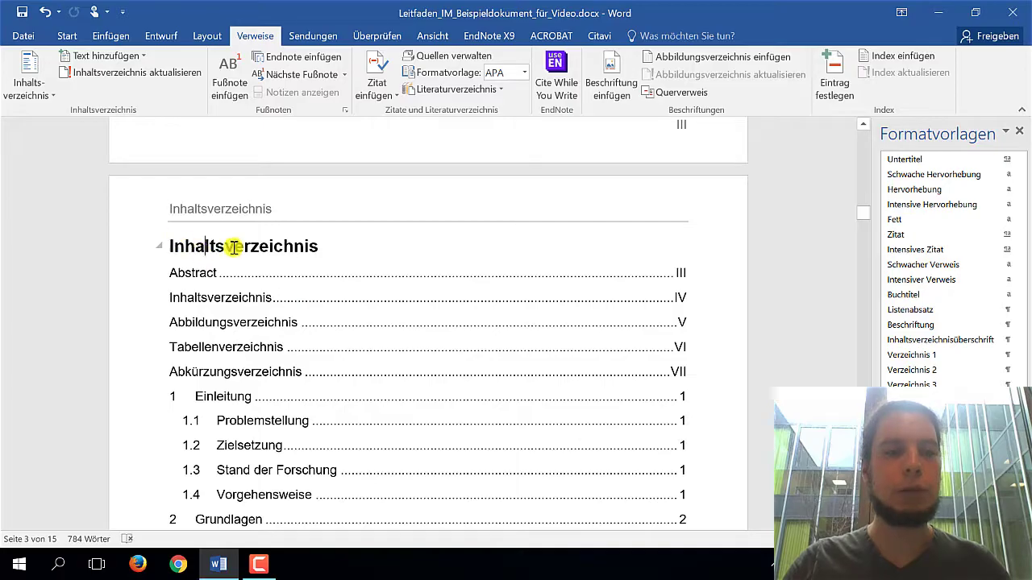
click(256, 322)
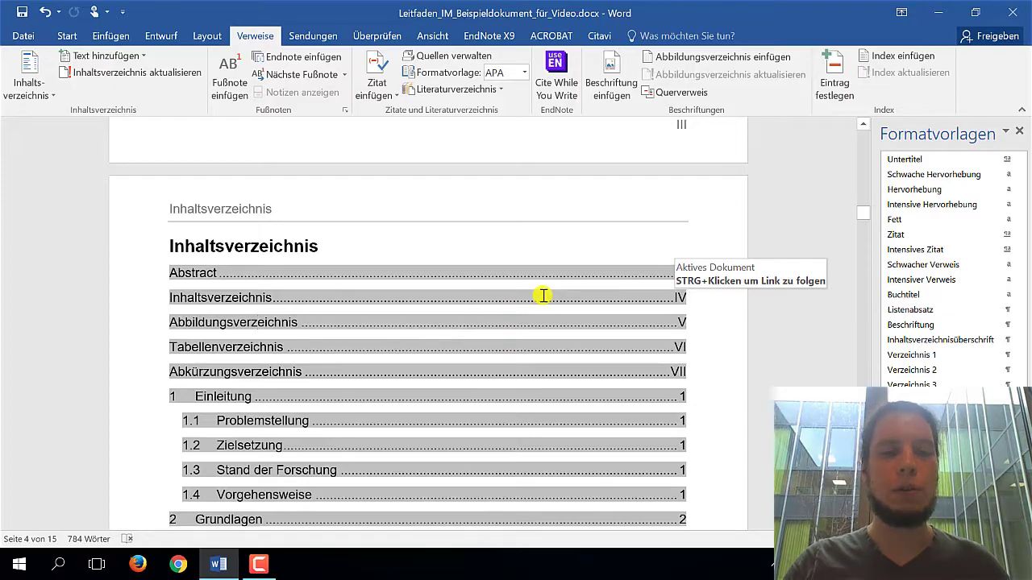
scroll(541, 293, down, 1)
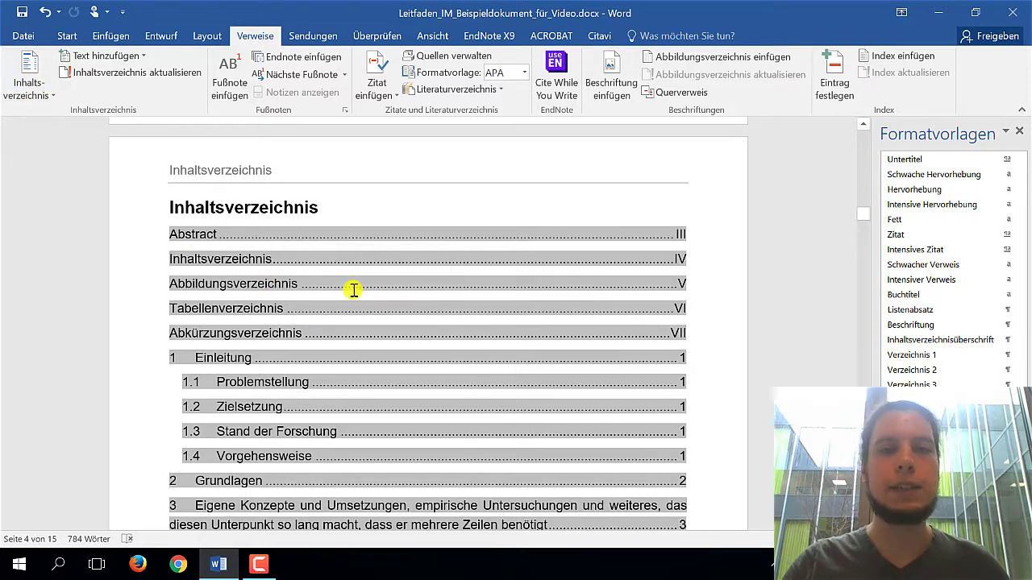
- In the custom TOC dialog, preview the Klassisch and Einfach formats
click(29, 81)
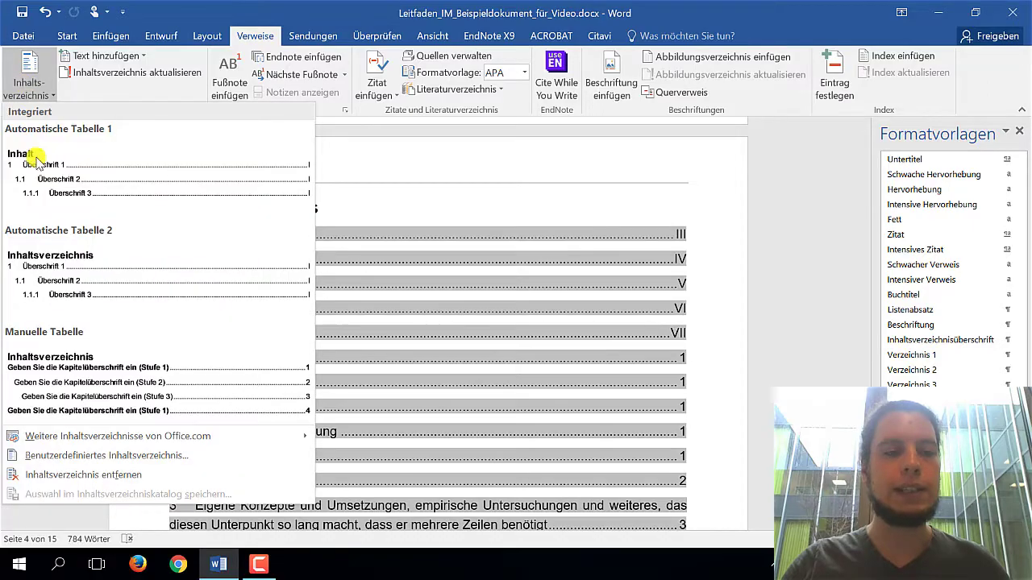
click(64, 456)
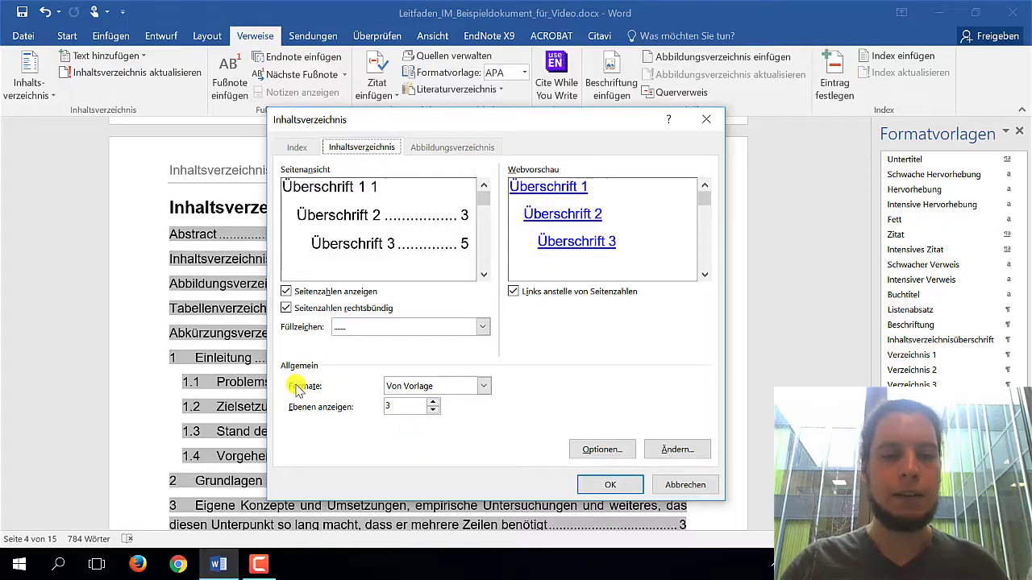
click(417, 391)
click(417, 390)
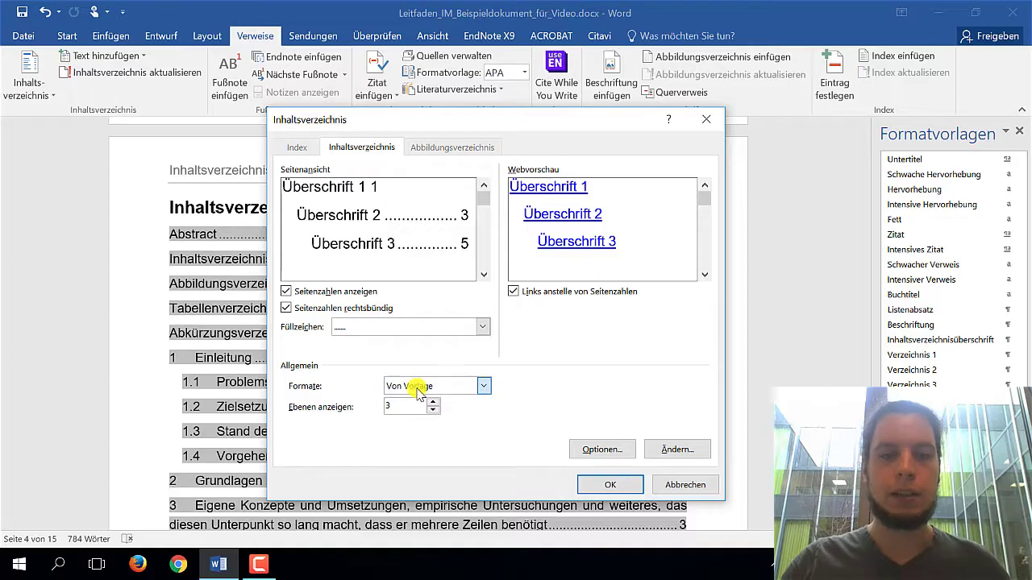
click(416, 388)
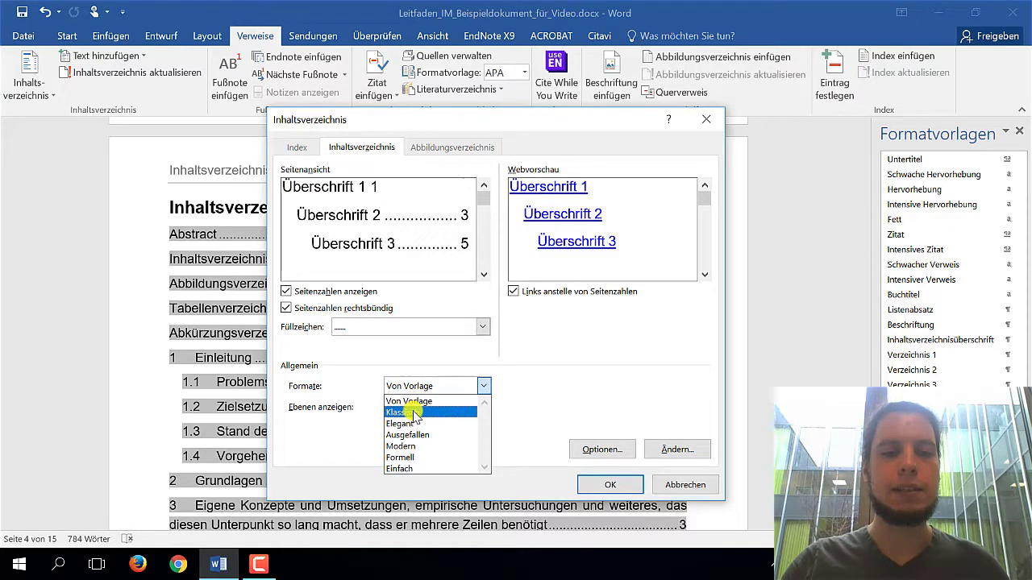
click(414, 412)
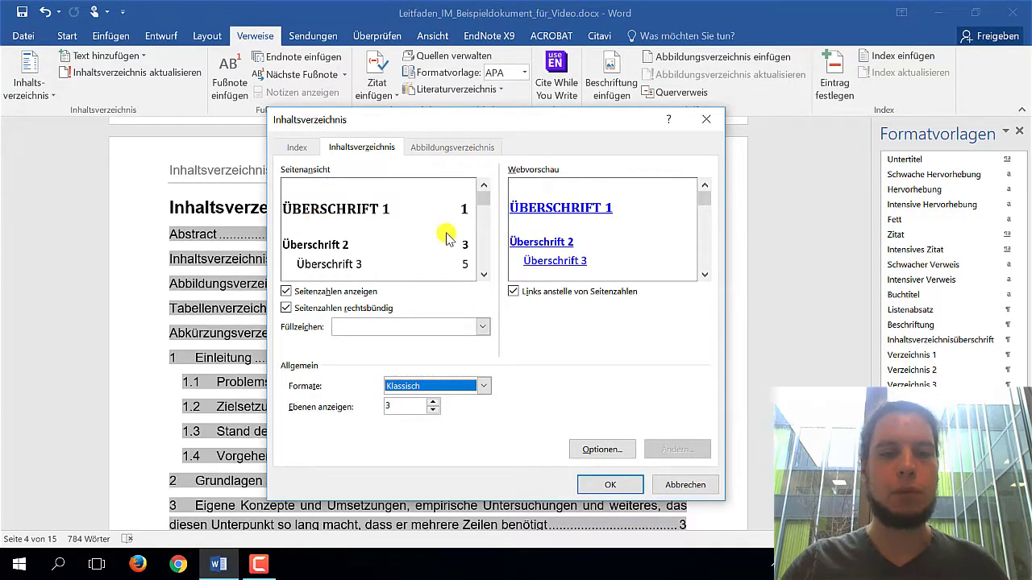
click(484, 386)
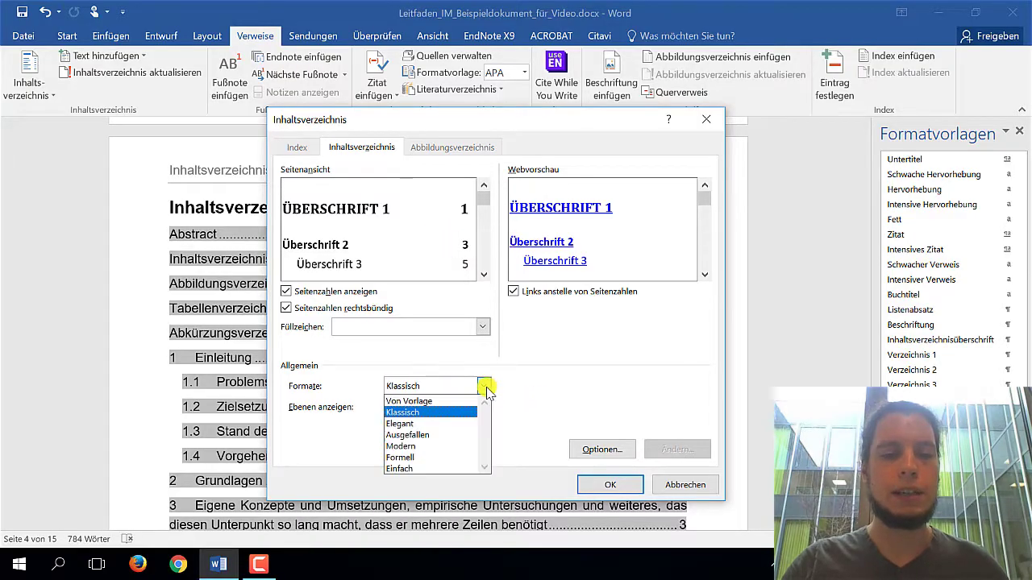
click(406, 467)
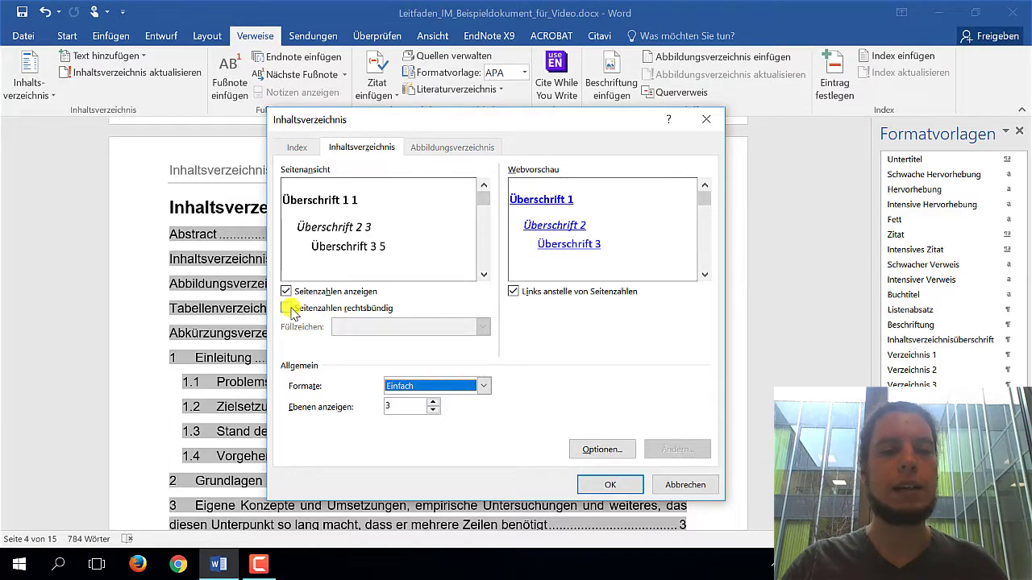
- Preview the Elegant, Ausgefallen, Modern and Formell TOC formats
click(430, 390)
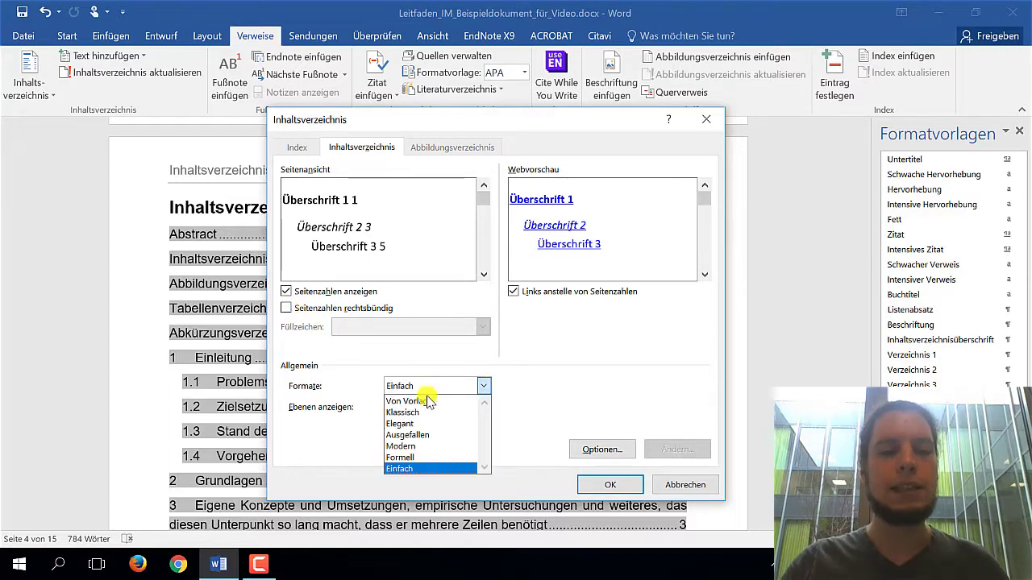
click(399, 423)
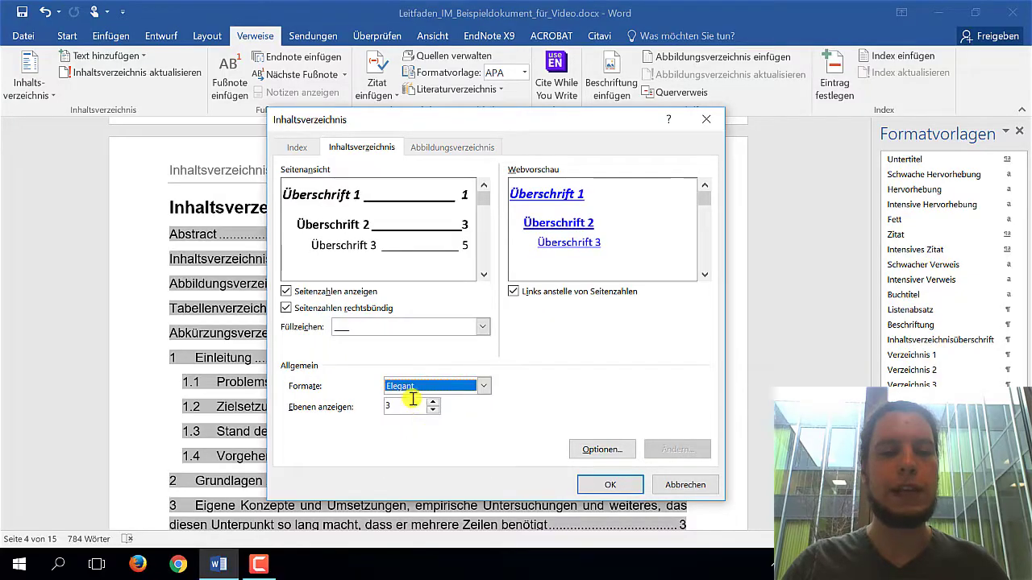
click(411, 388)
click(401, 432)
click(409, 394)
click(404, 449)
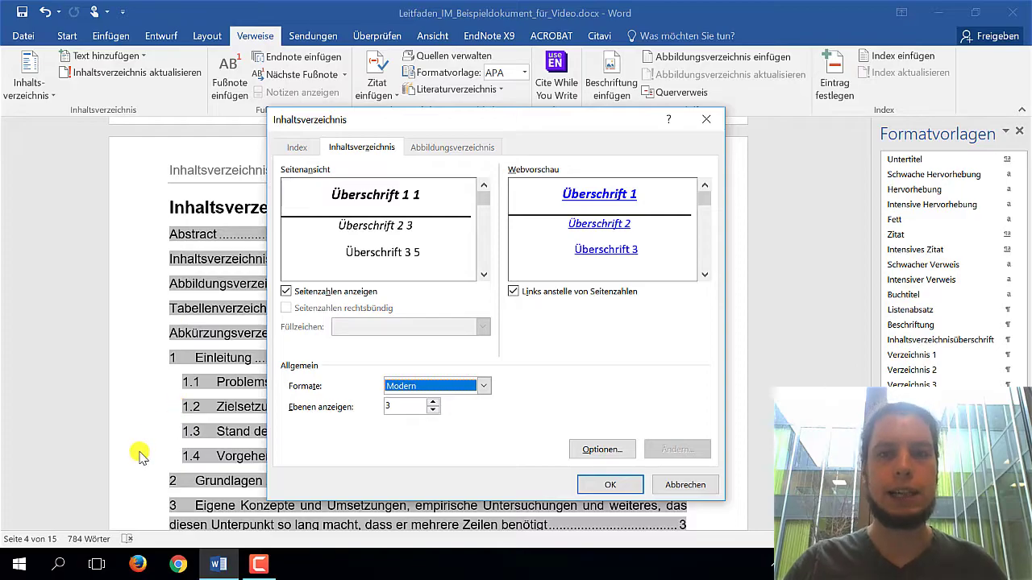
click(411, 387)
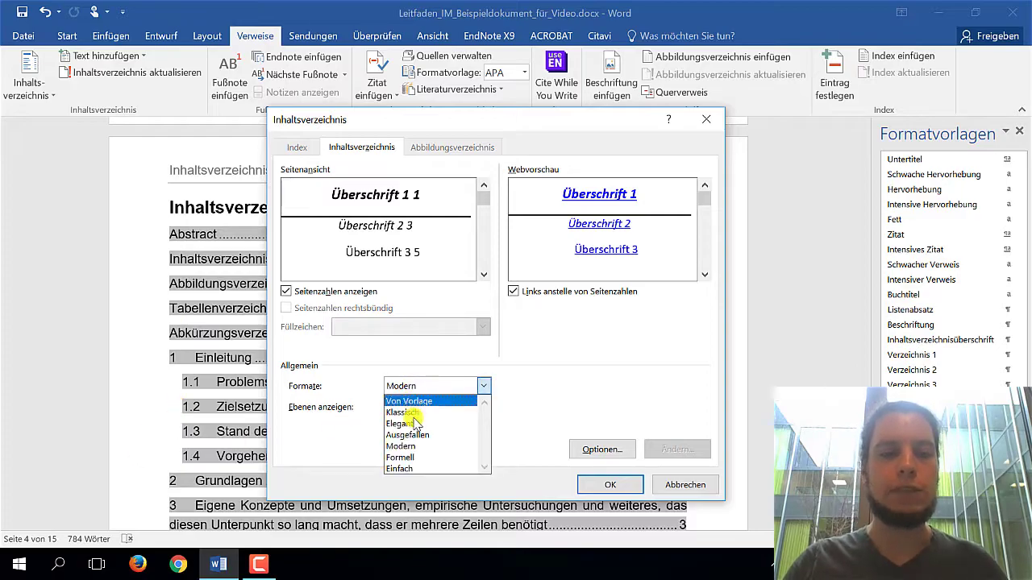
click(403, 457)
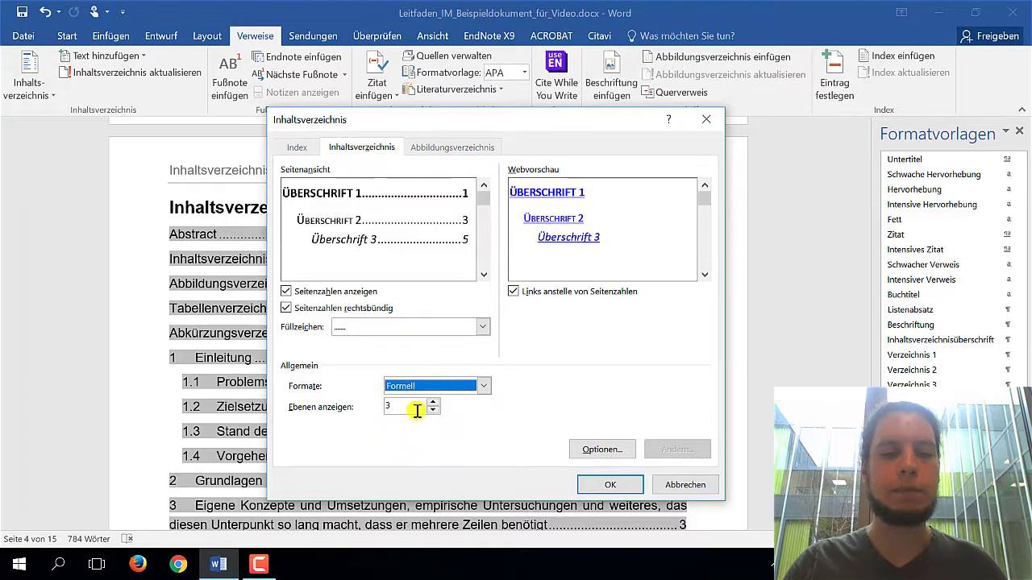
click(420, 391)
click(411, 398)
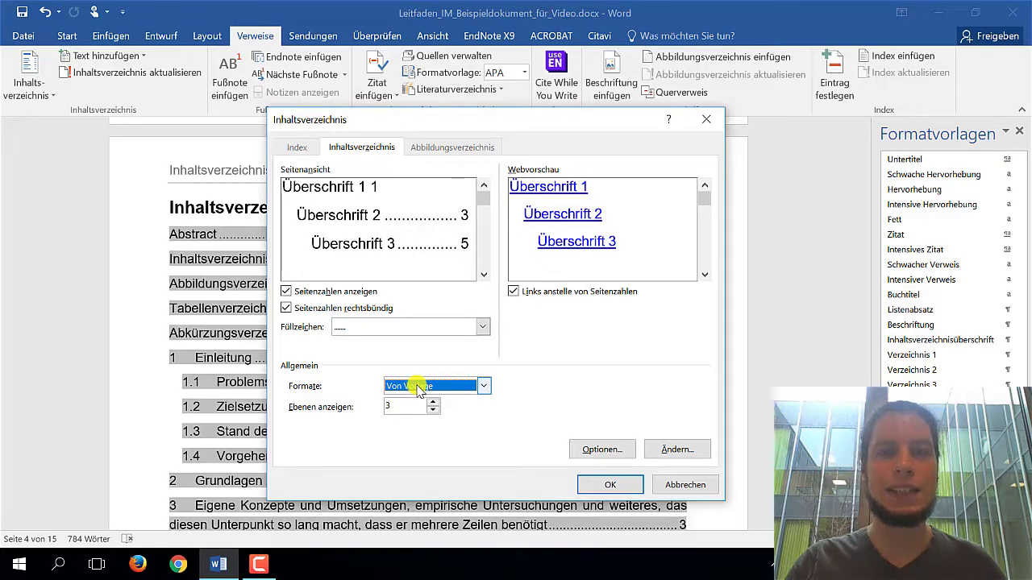
click(678, 450)
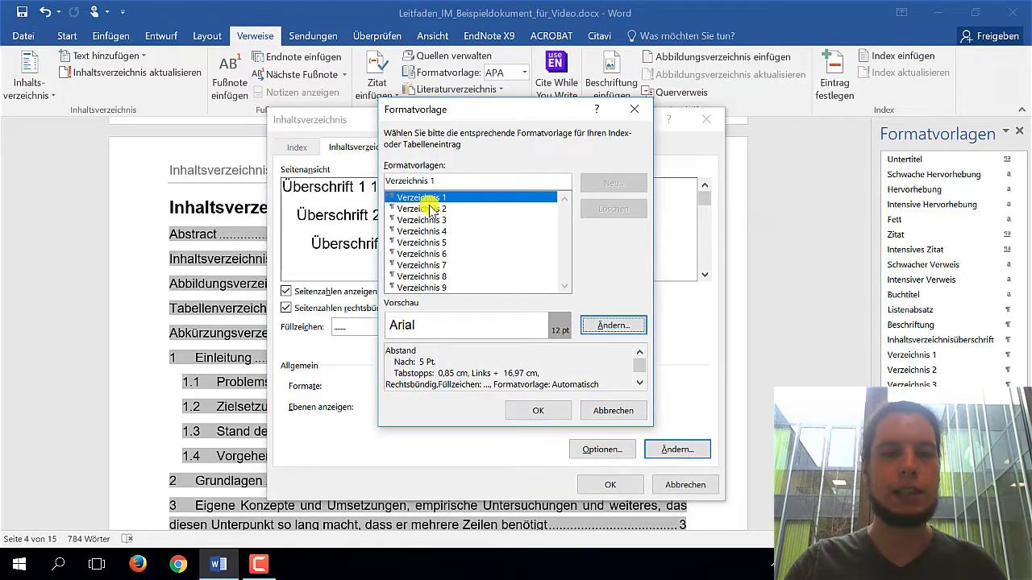
click(432, 208)
click(427, 219)
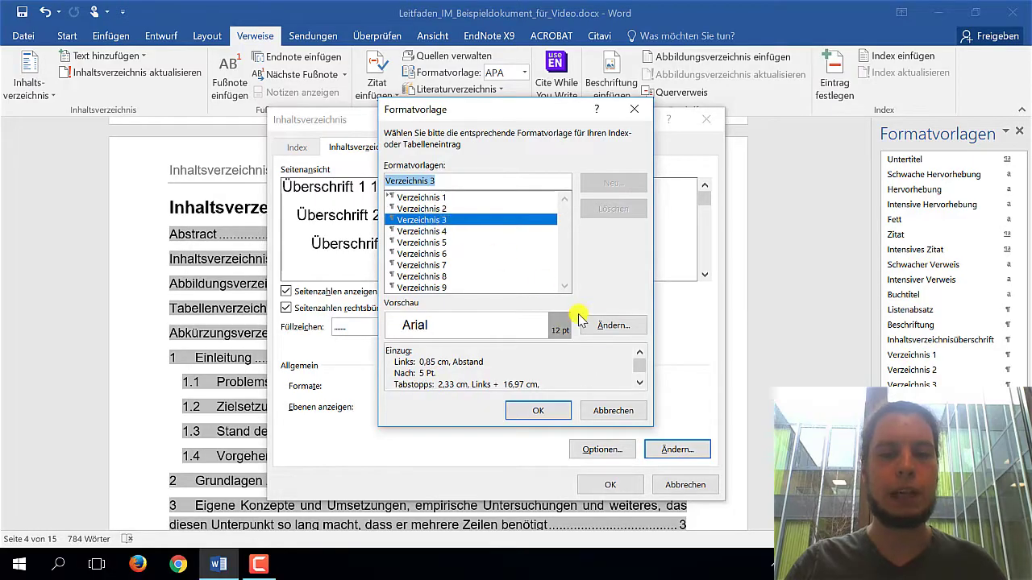
click(607, 407)
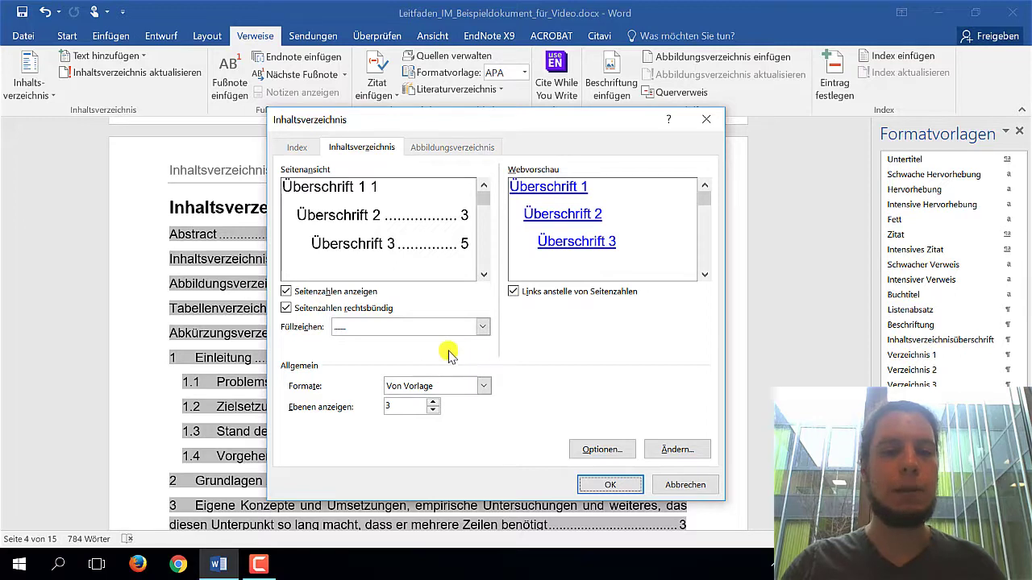
- Keep page numbers and hyperlinks on, and replace the existing table of contents with the Von Vorlage version
click(286, 292)
click(287, 292)
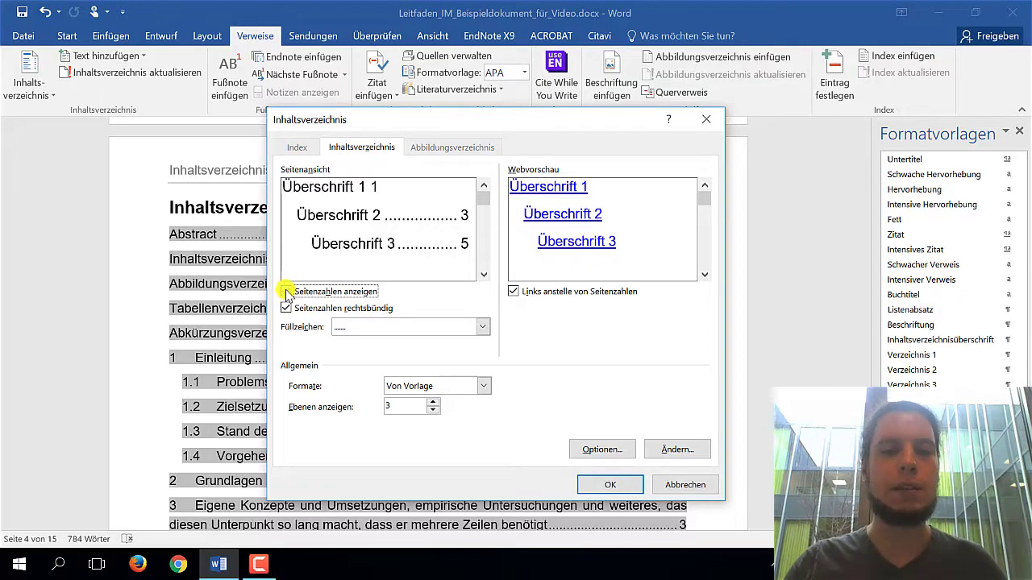
click(513, 292)
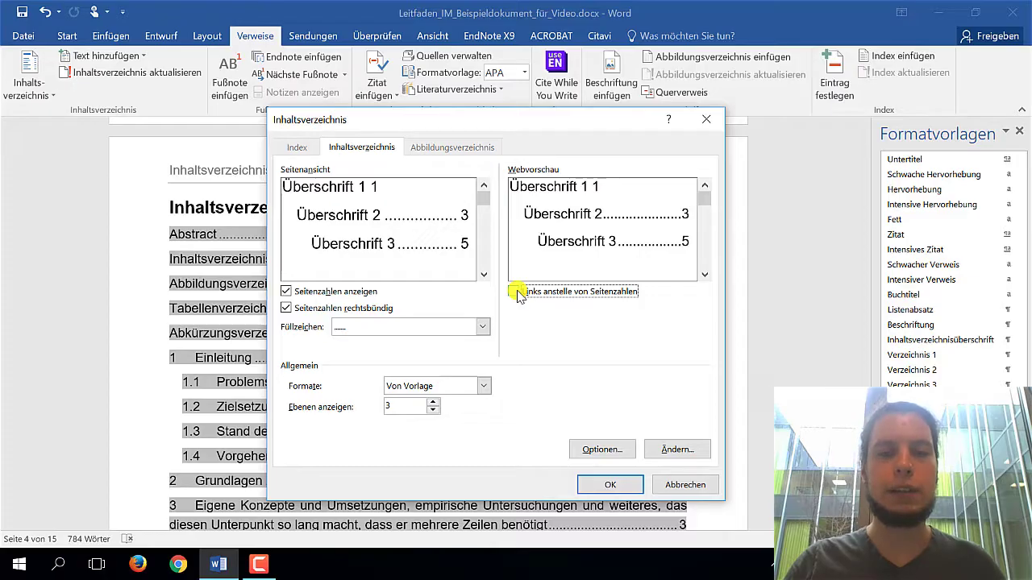
click(513, 291)
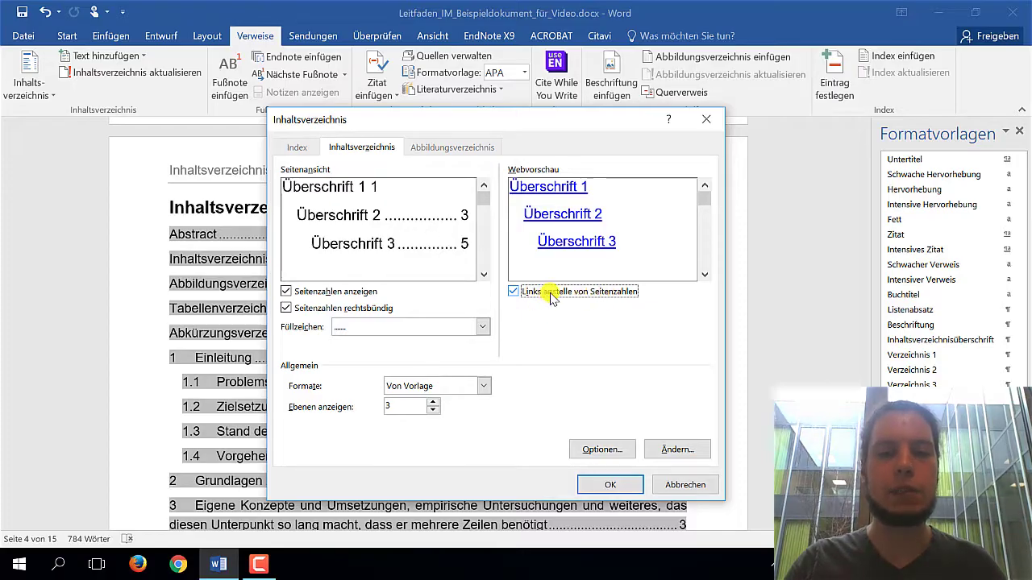
click(608, 484)
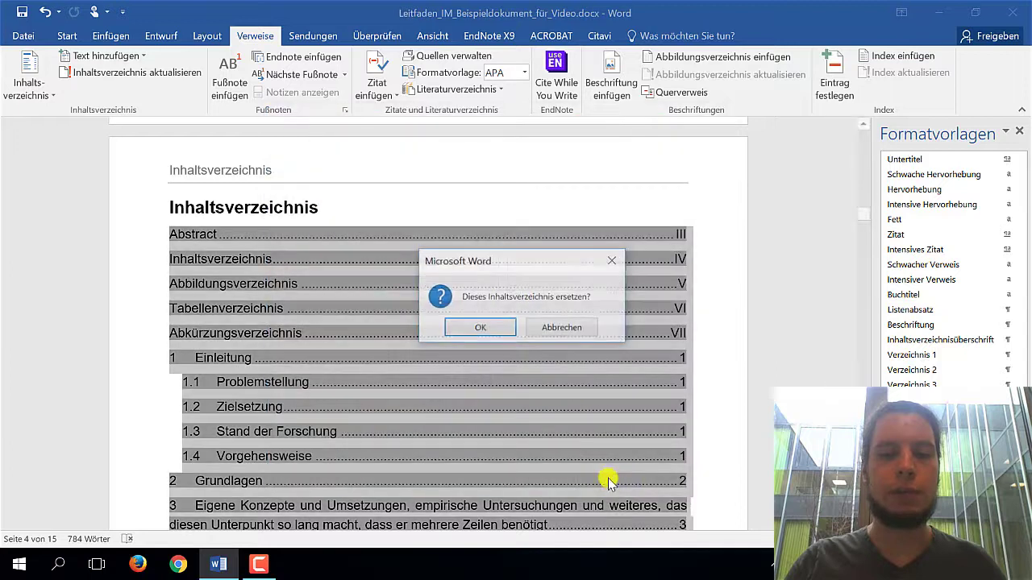
click(480, 327)
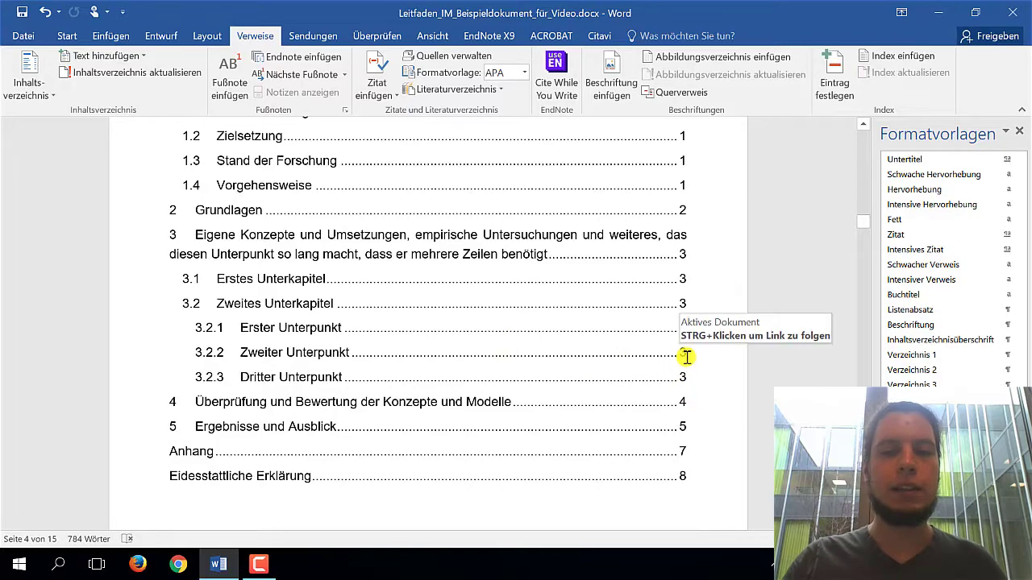
- Open the custom table of contents settings, keeping page numbers shown and right-aligned
scroll(684, 358, up, 3)
scroll(685, 358, up, 2)
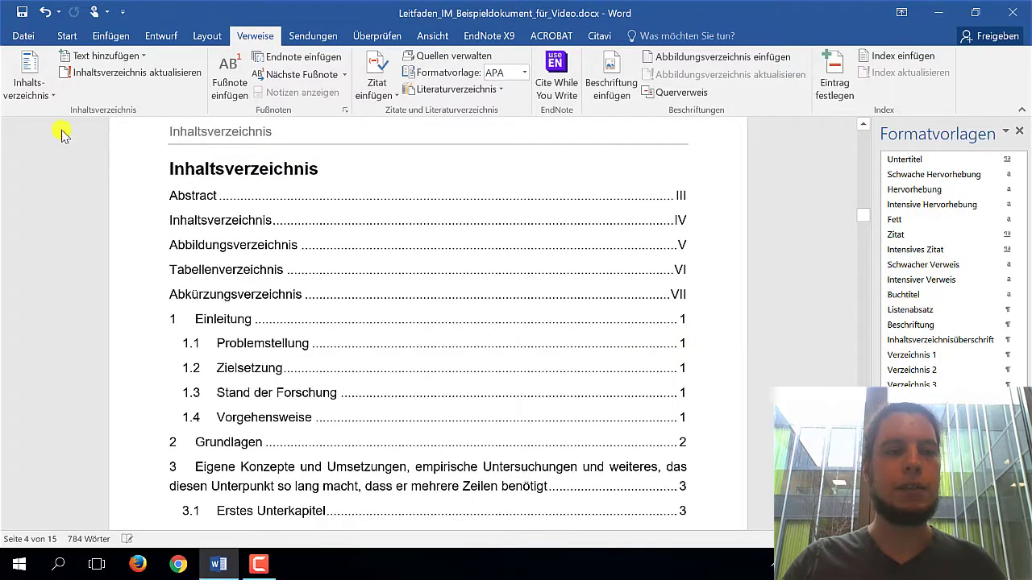
click(239, 233)
click(8, 96)
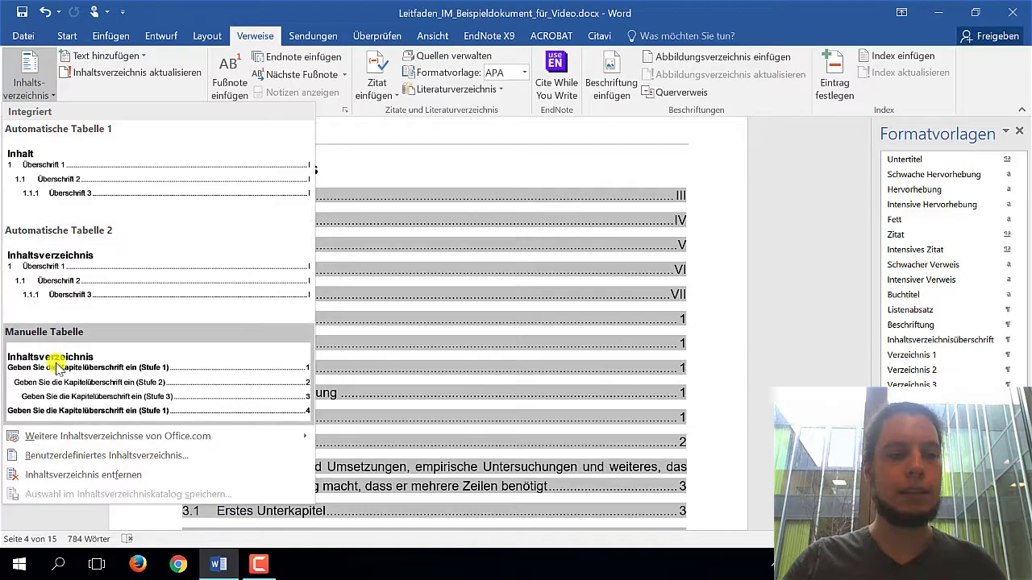
click(86, 457)
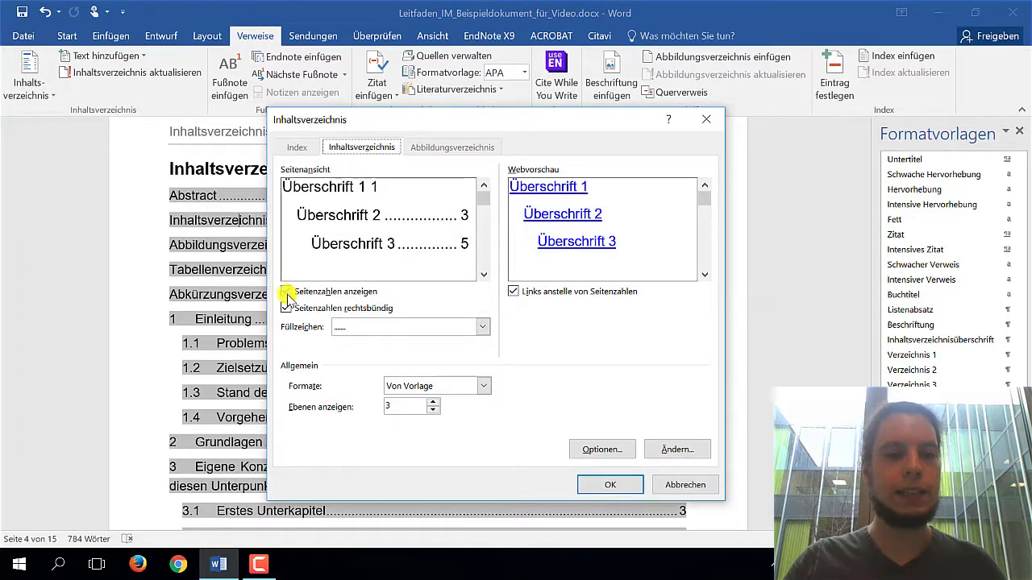
click(286, 293)
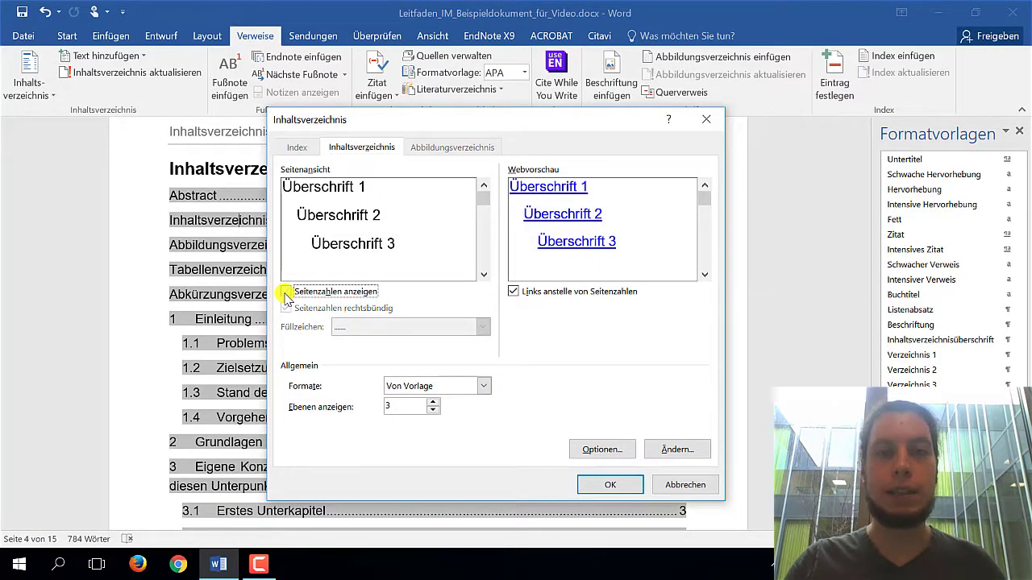
click(286, 292)
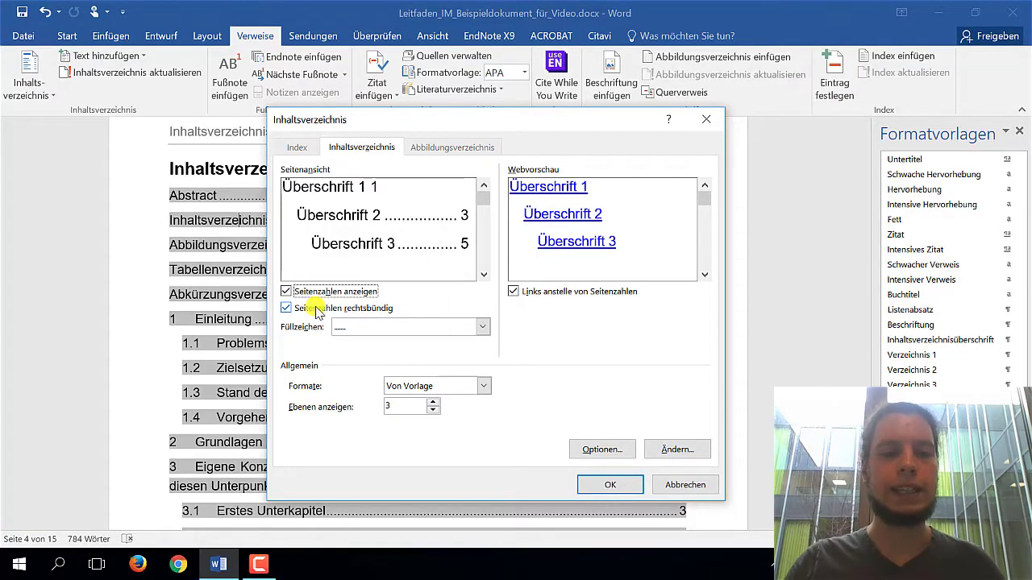
click(287, 309)
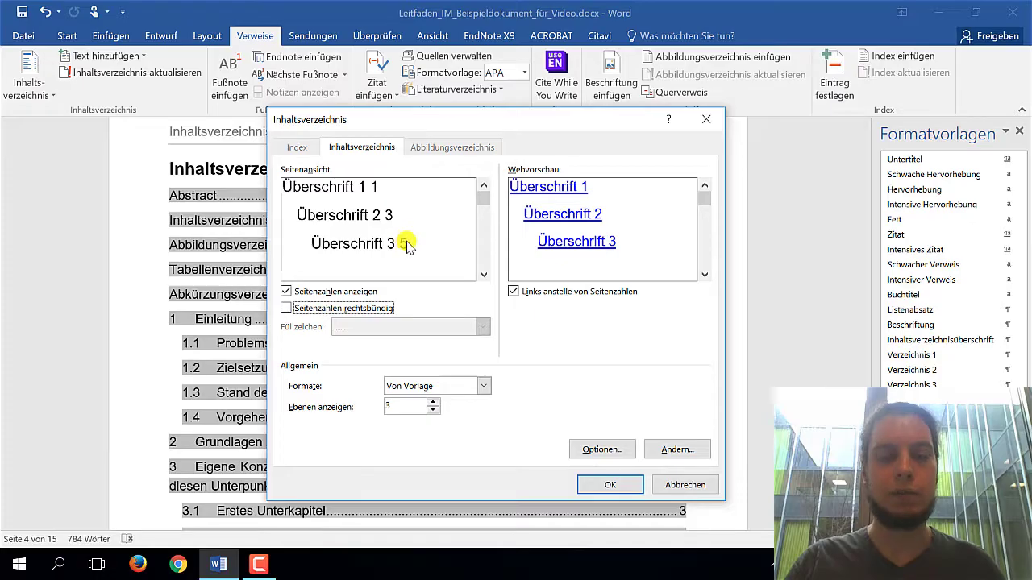
click(287, 309)
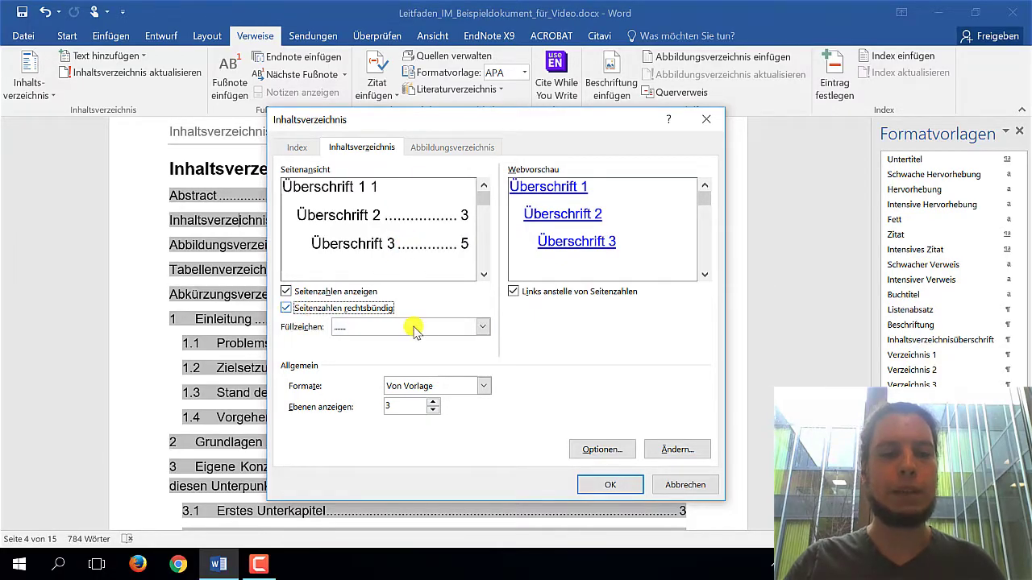
- Change the Füllzeichen leader from dots to a solid line and apply the settings
click(370, 337)
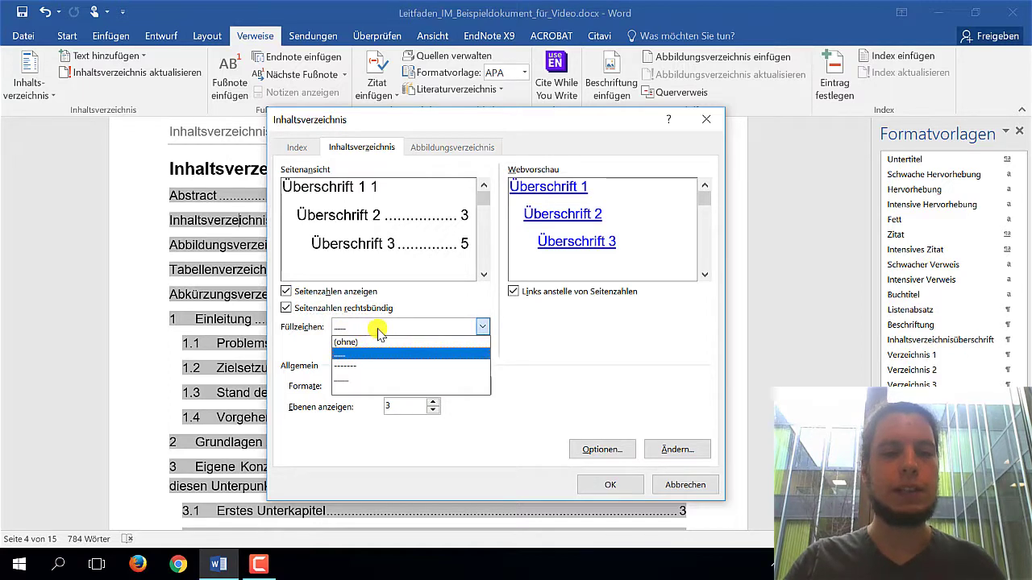
click(379, 333)
mouse_move(384, 117)
mouse_down()
mouse_move(674, 237)
mouse_move(405, 110)
mouse_up()
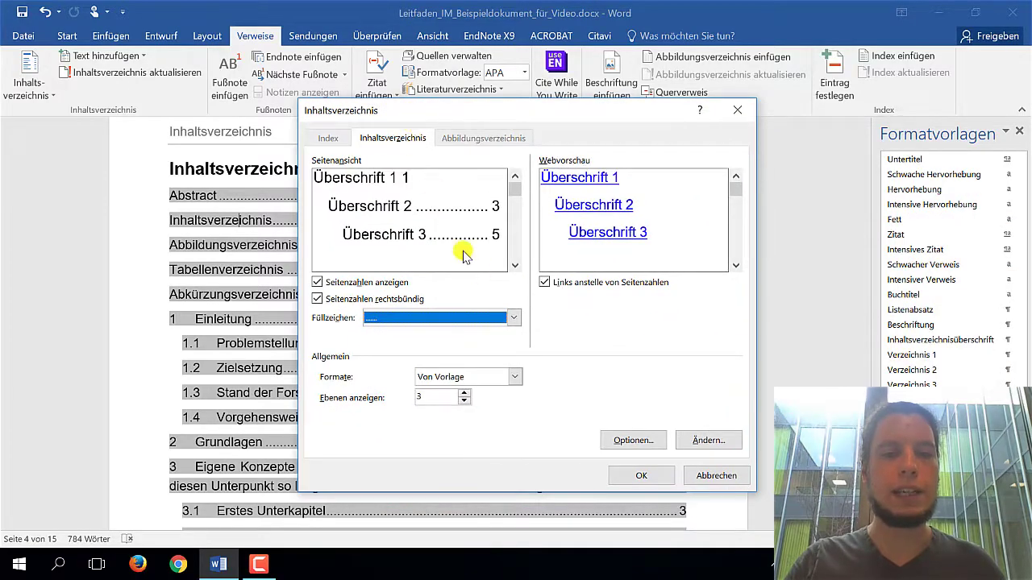
click(513, 319)
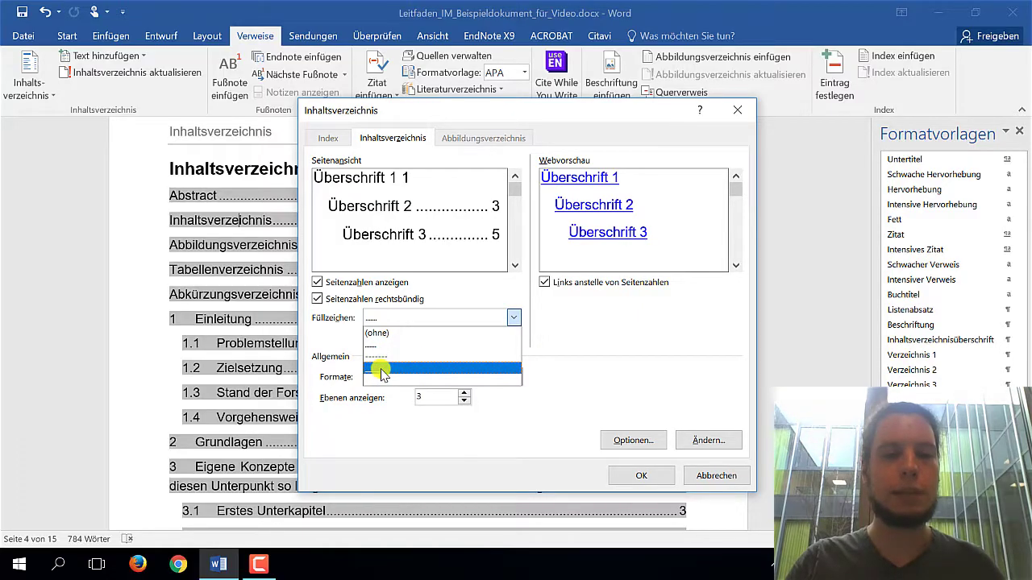
click(381, 373)
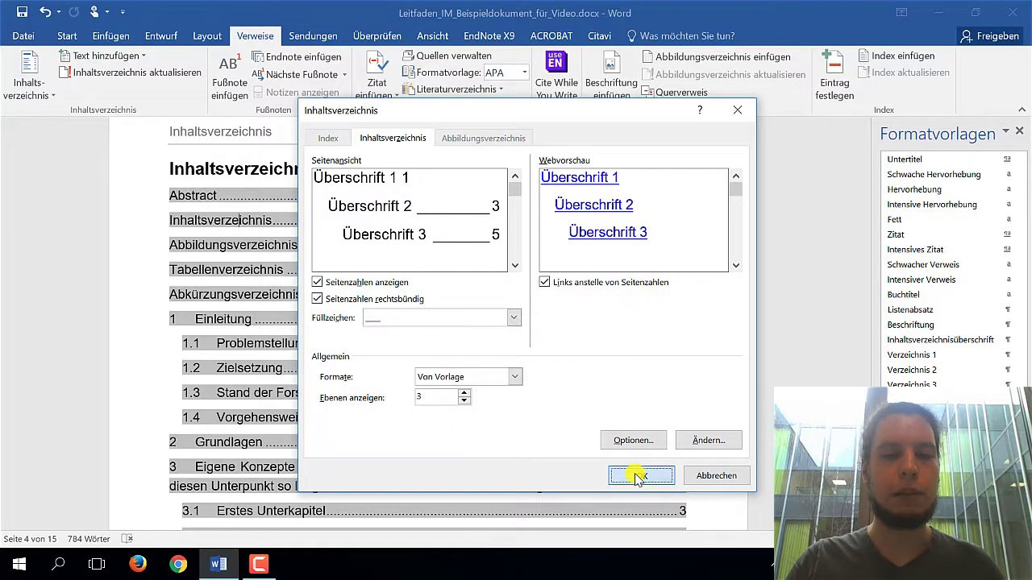
click(638, 475)
- Confirm replacing the table of contents and review the solid-line leaders on entries like 1.1 Problemstellung
click(481, 327)
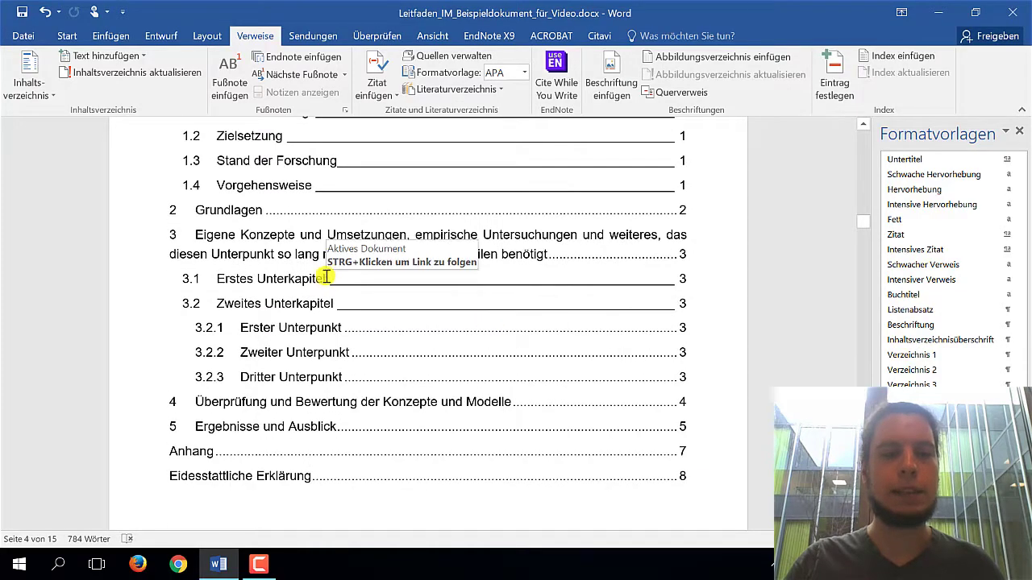
click(496, 310)
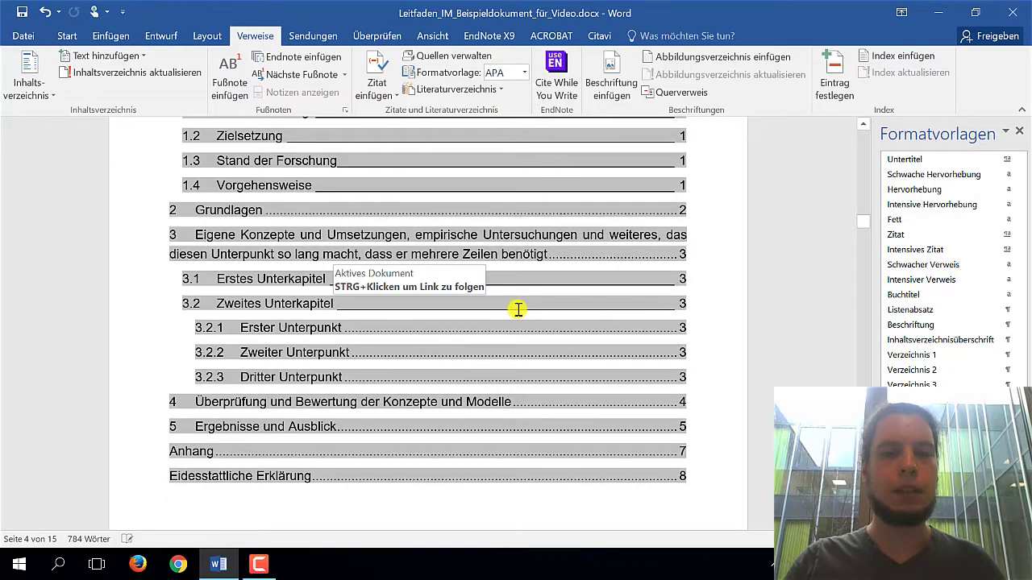
scroll(517, 309, up, 2)
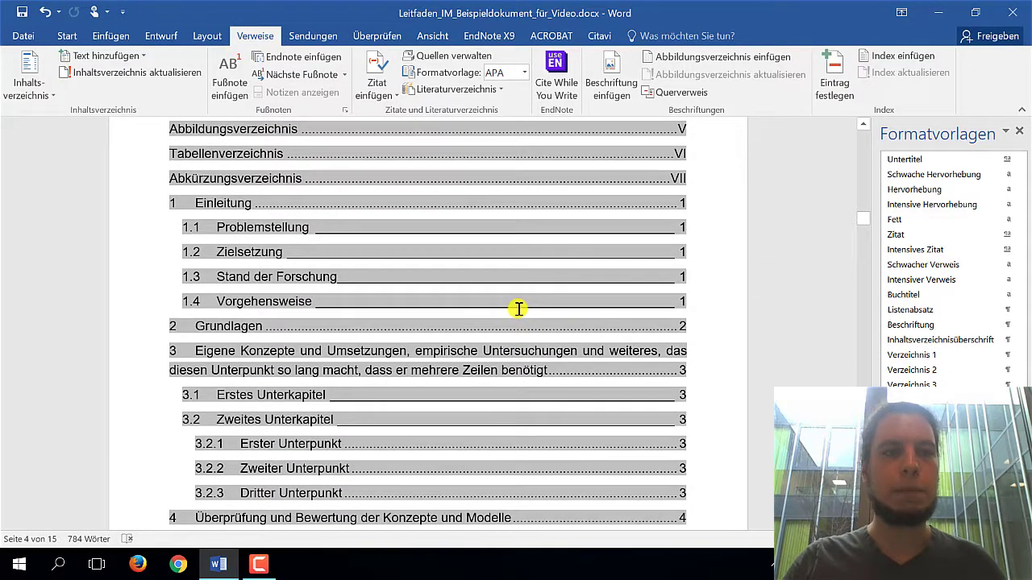
click(31, 91)
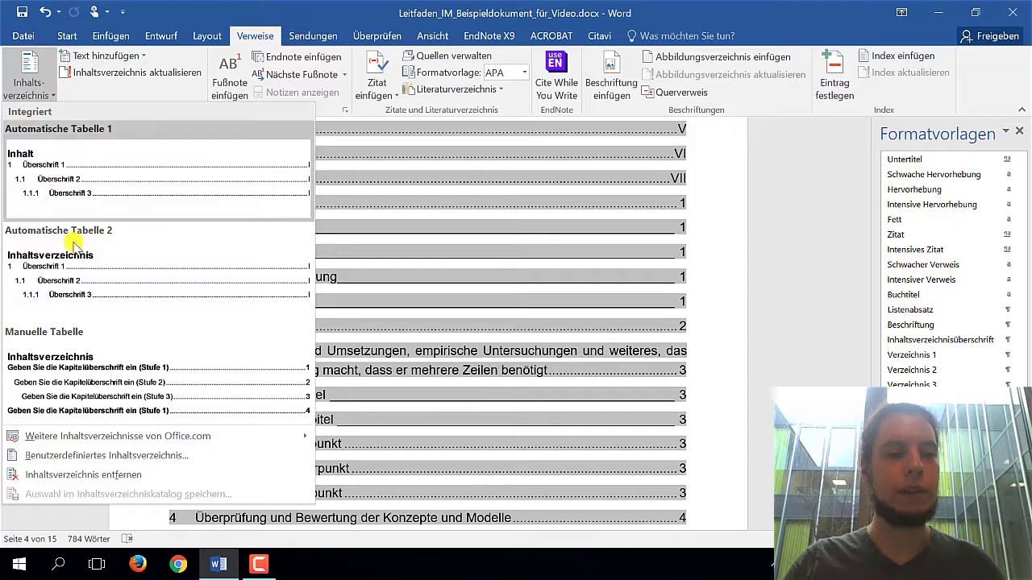
- Set Show levels to 4 in the custom TOC settings and replace the table of contents
click(93, 456)
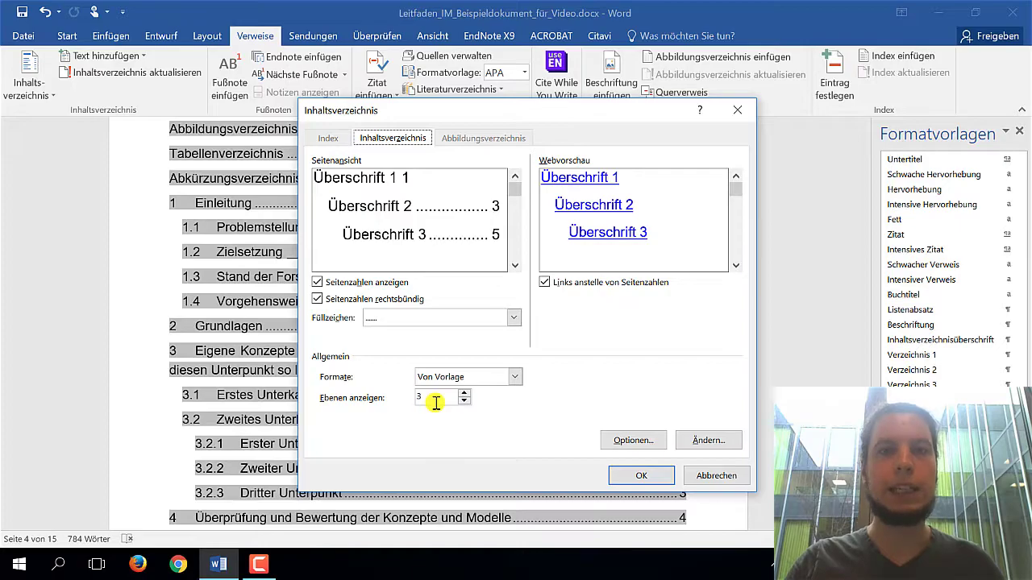
click(439, 398)
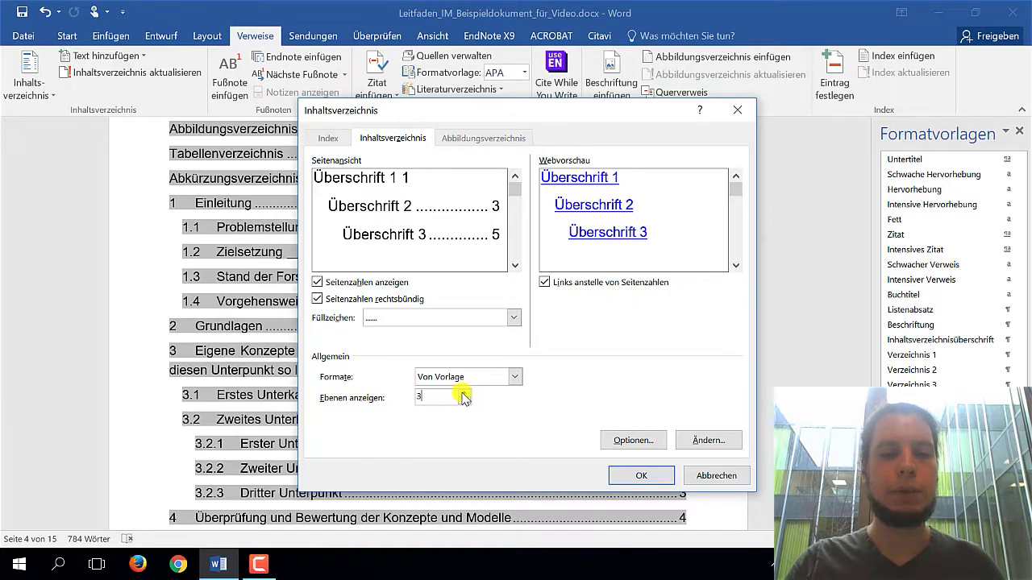
click(463, 393)
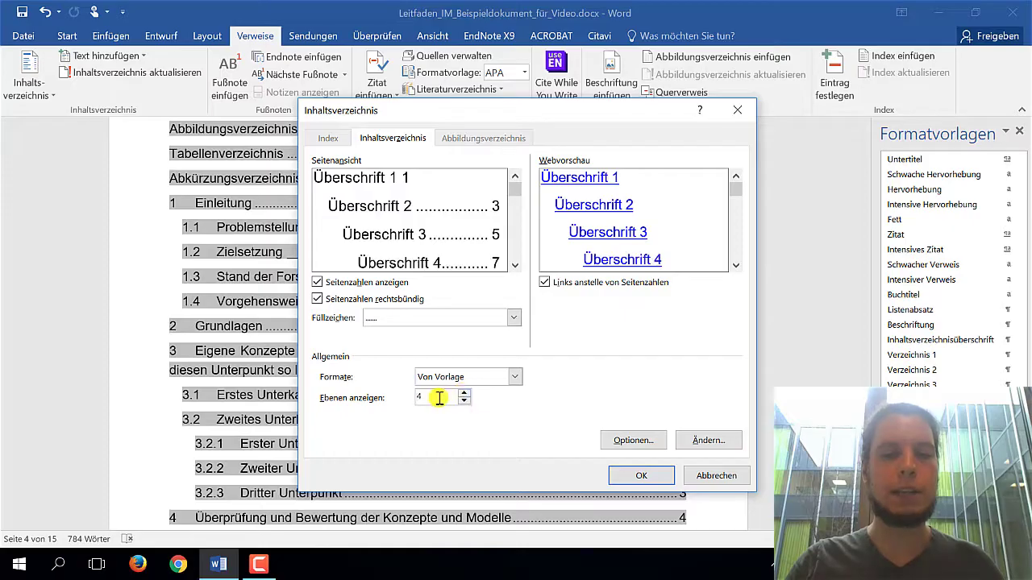
click(628, 476)
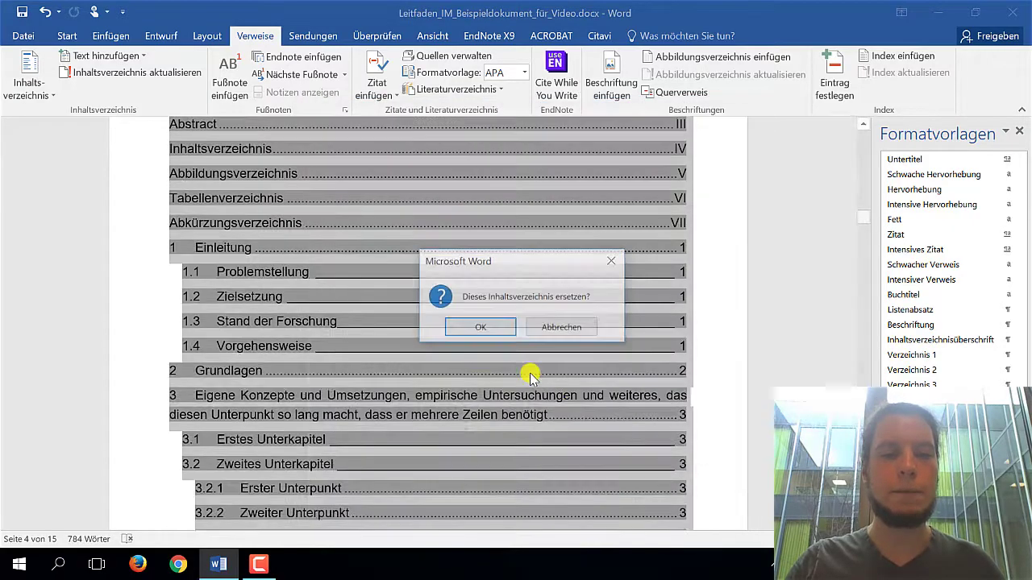
click(473, 322)
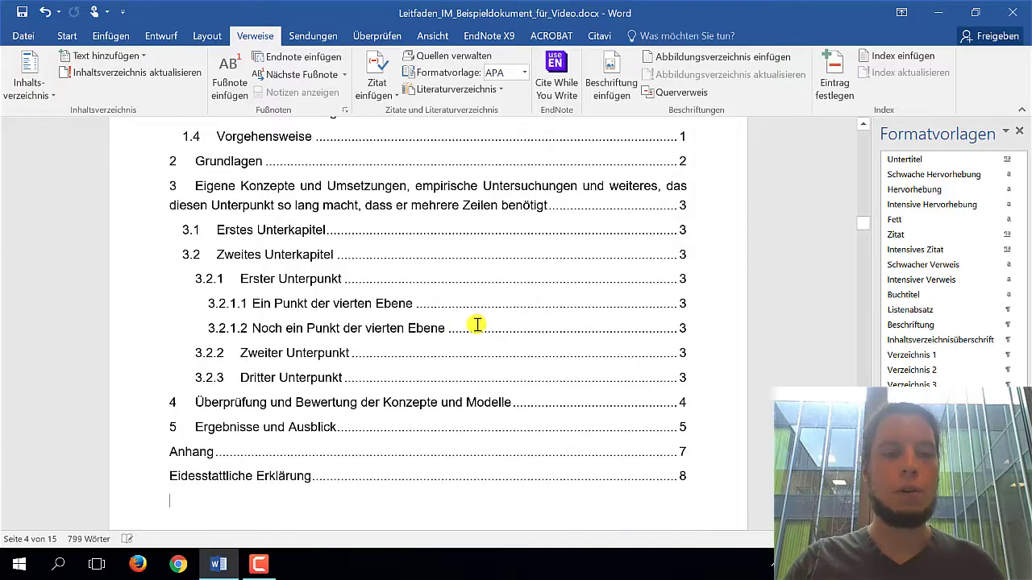
- Check the fourth-level TOC entries and the line below the TOC, then open the table of contents gallery
click(212, 304)
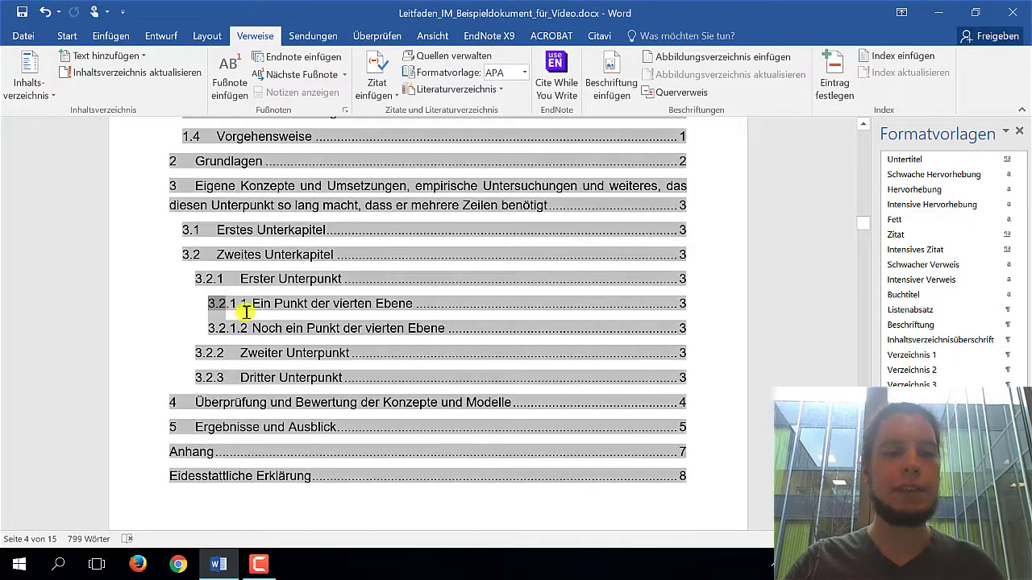
click(295, 328)
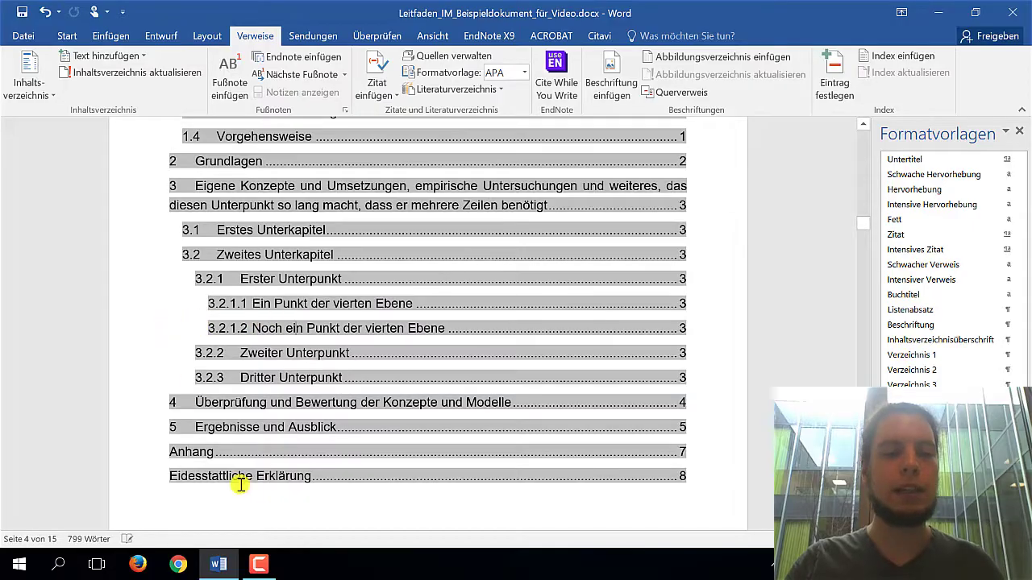
click(314, 504)
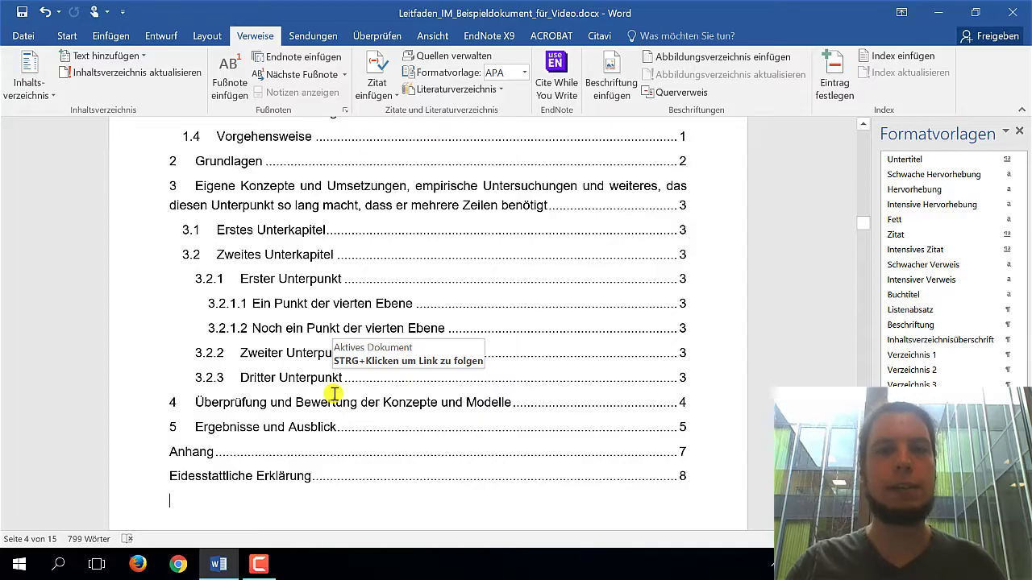
click(314, 331)
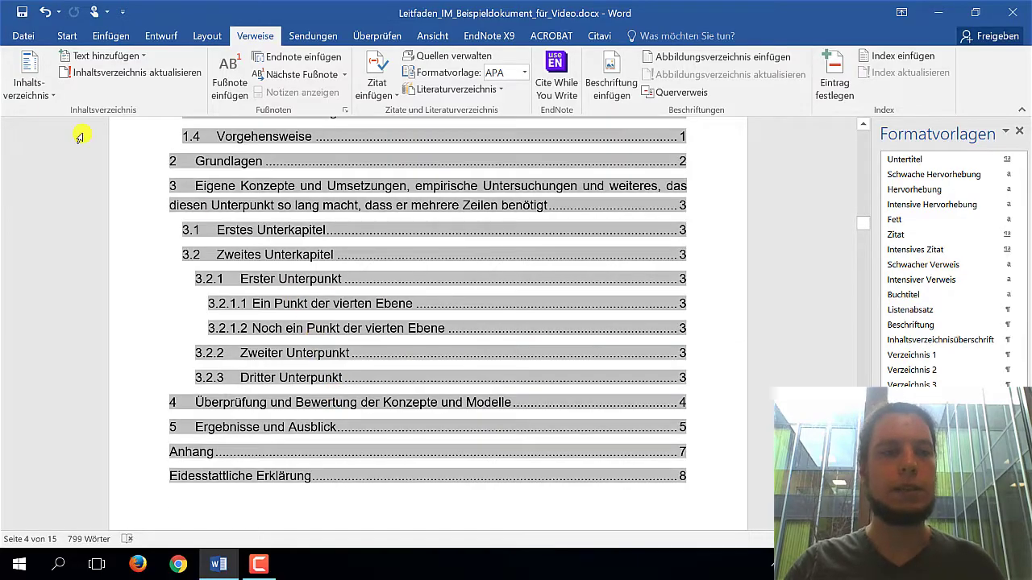
click(20, 95)
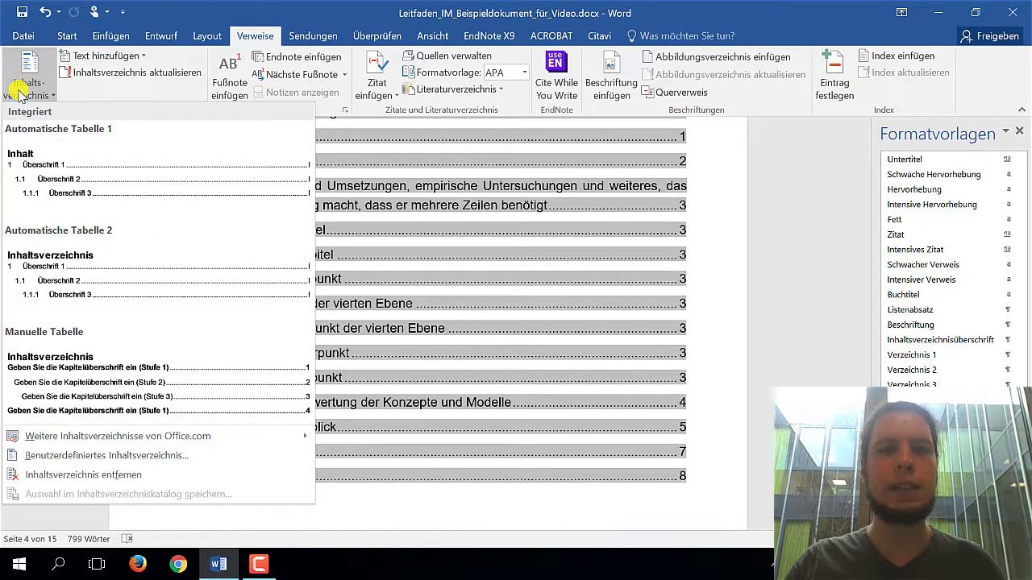
- Lower Show levels to 3 in the custom TOC settings and open its Options
click(109, 457)
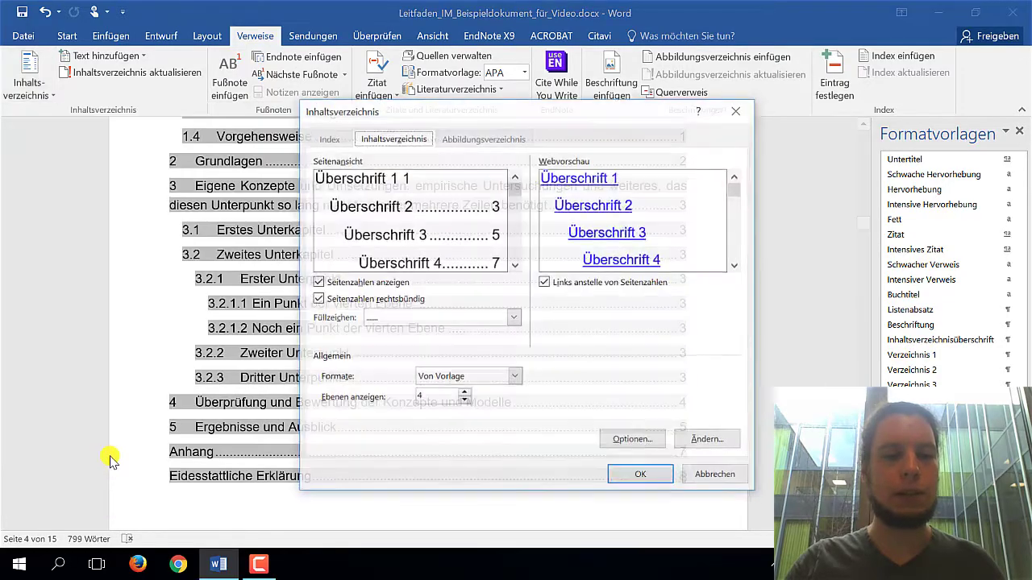
click(465, 400)
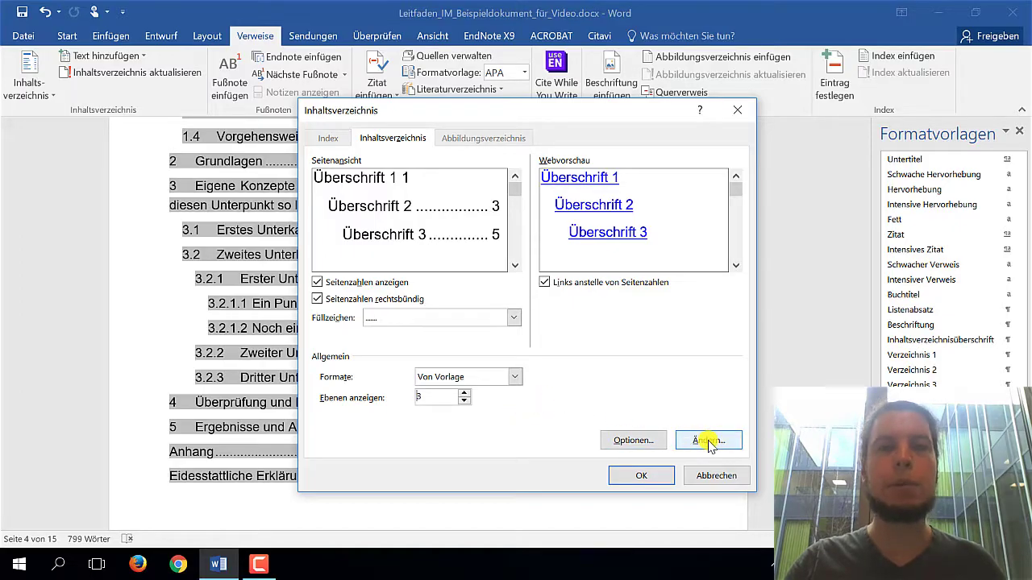
click(636, 442)
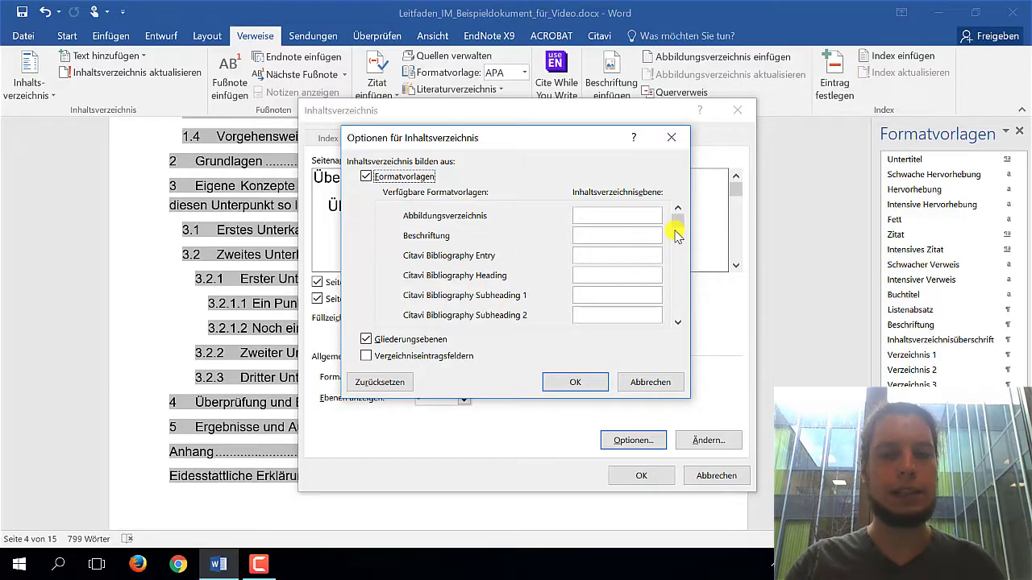
- Review the style-to-level list, try then remove level 1 for Citavi Bibliography Heading, and cancel
drag(677, 226, 675, 323)
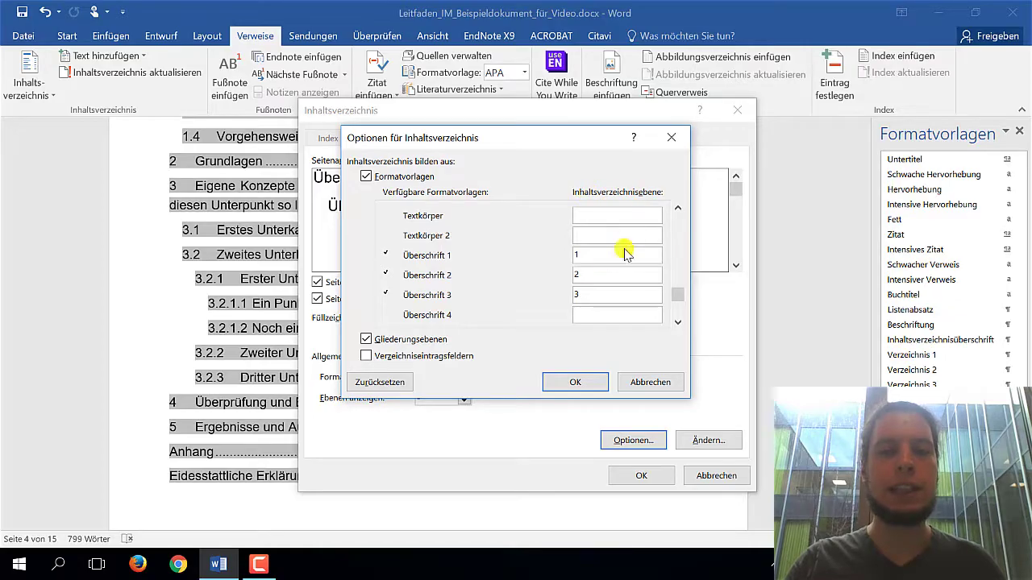
click(596, 275)
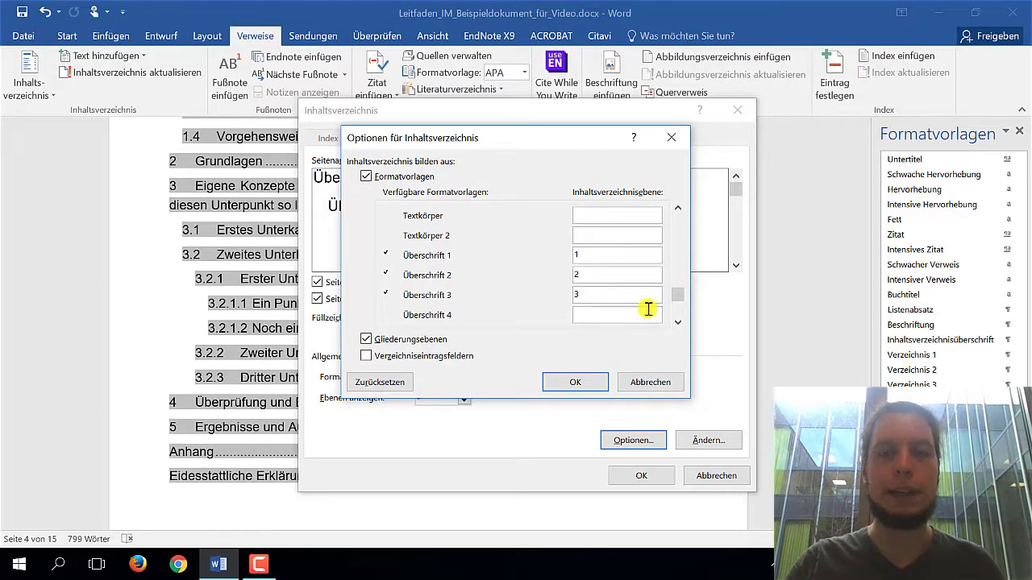
drag(677, 302, 681, 232)
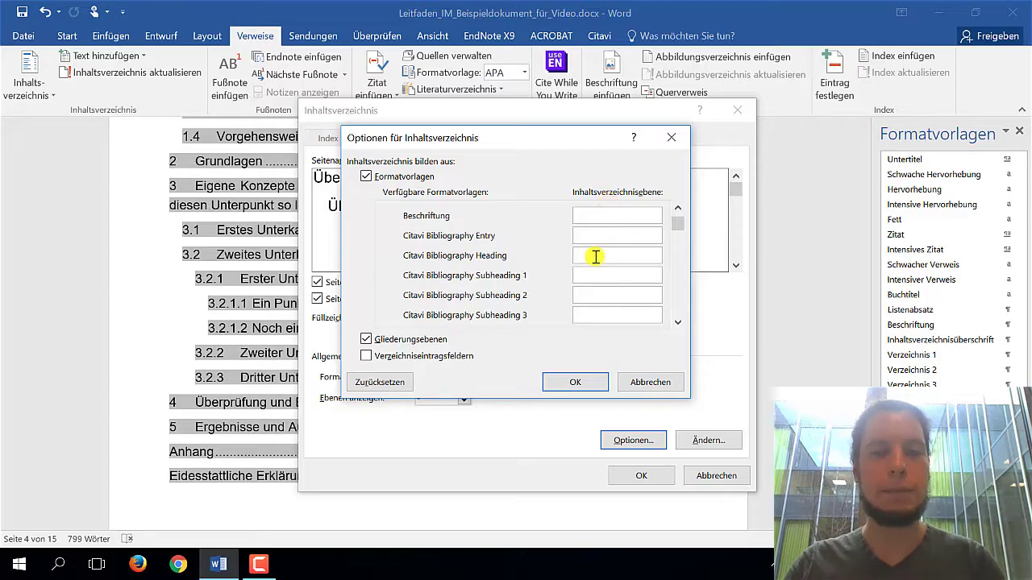
text(1)
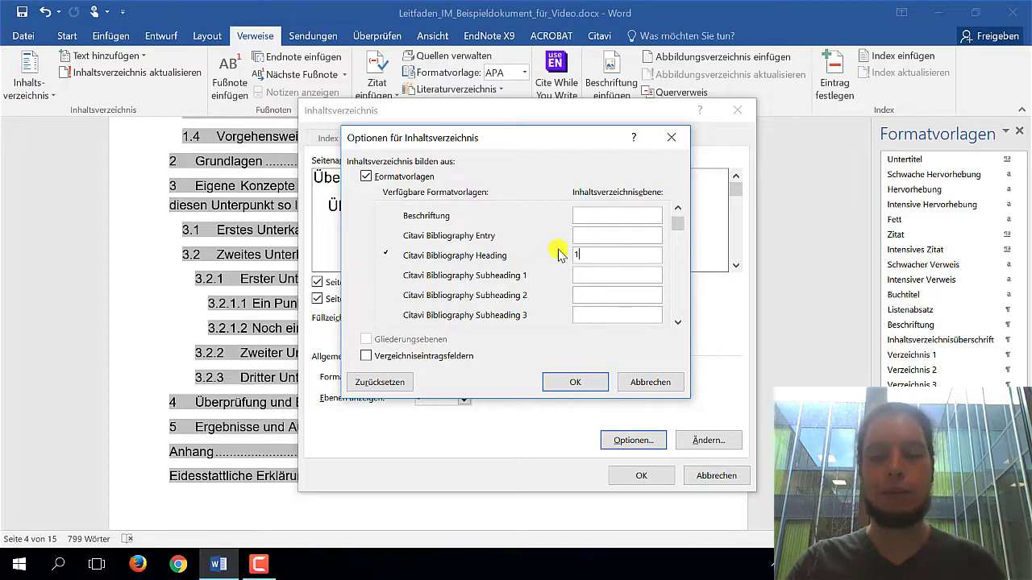
key(BackSpace)
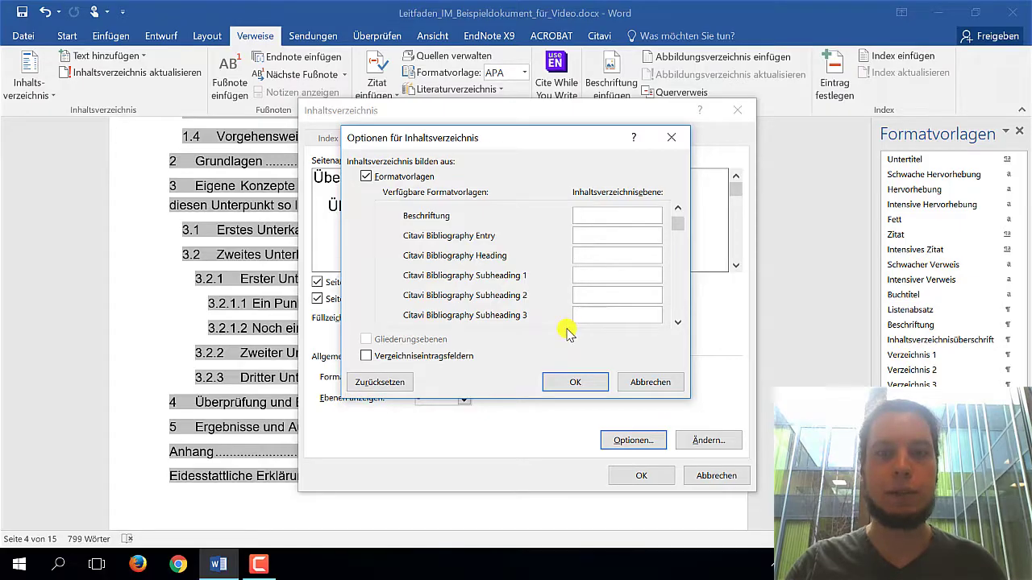
drag(681, 233, 678, 300)
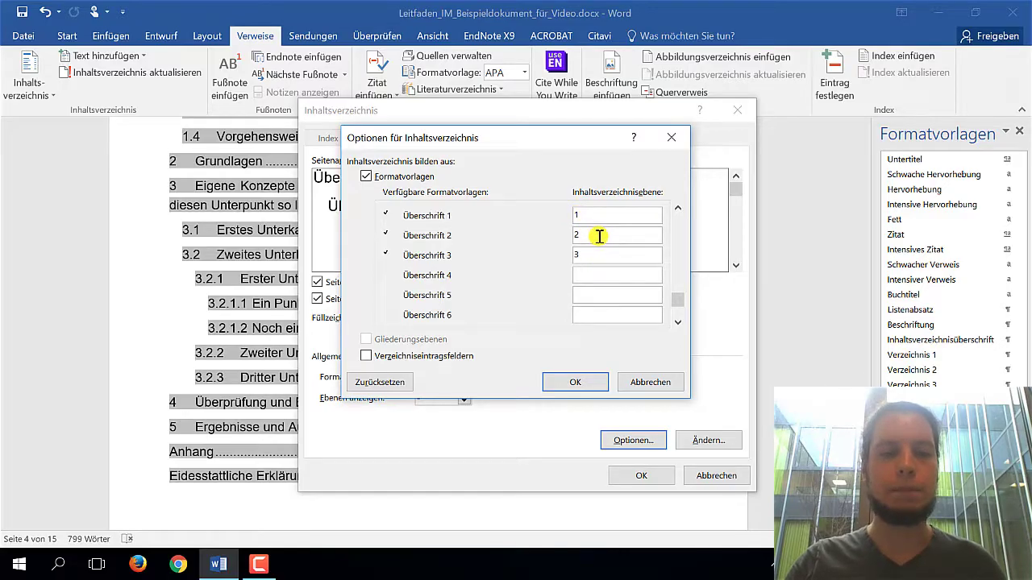
click(661, 382)
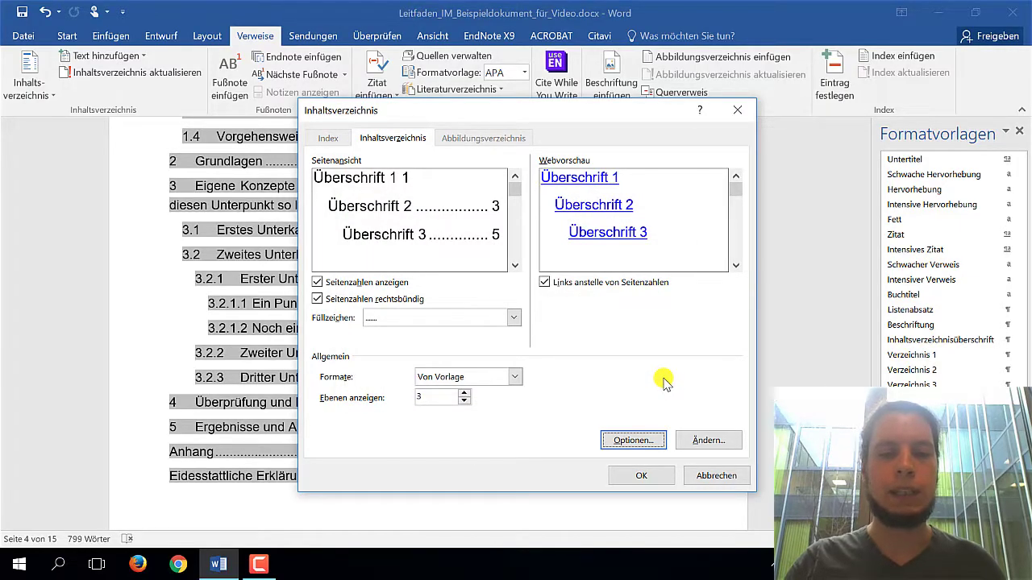
- Inspect the Verzeichnis 1, 2 and 3 styles under Modify, then cancel both dialogs unchanged
click(710, 440)
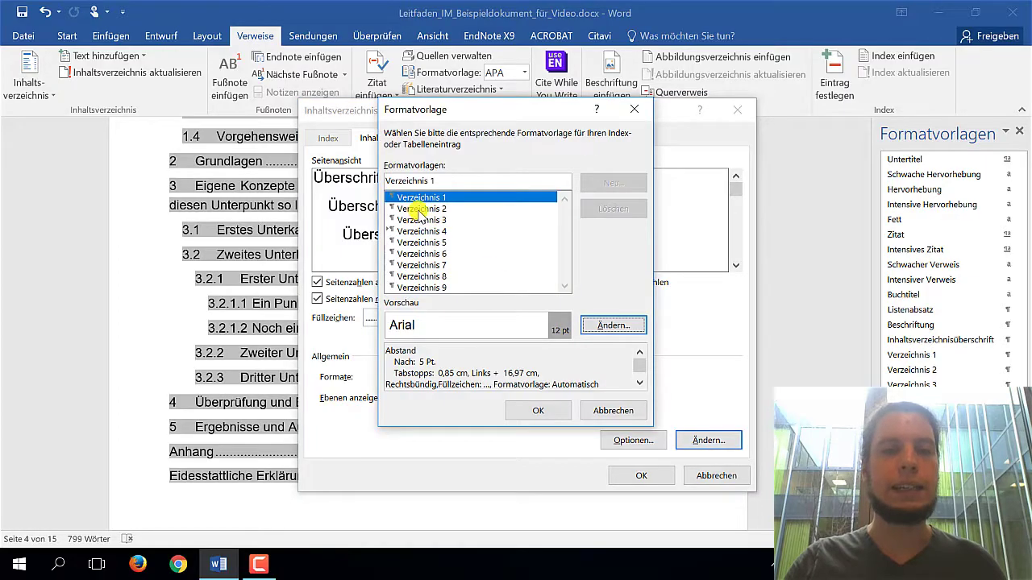
click(423, 208)
click(423, 219)
click(423, 208)
click(426, 198)
click(423, 208)
click(431, 220)
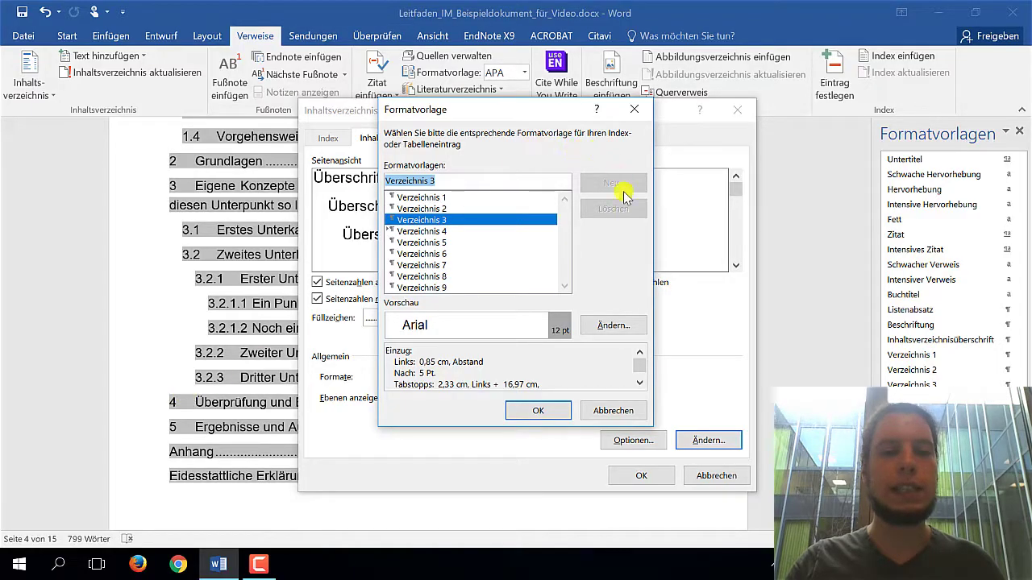
click(617, 410)
click(689, 475)
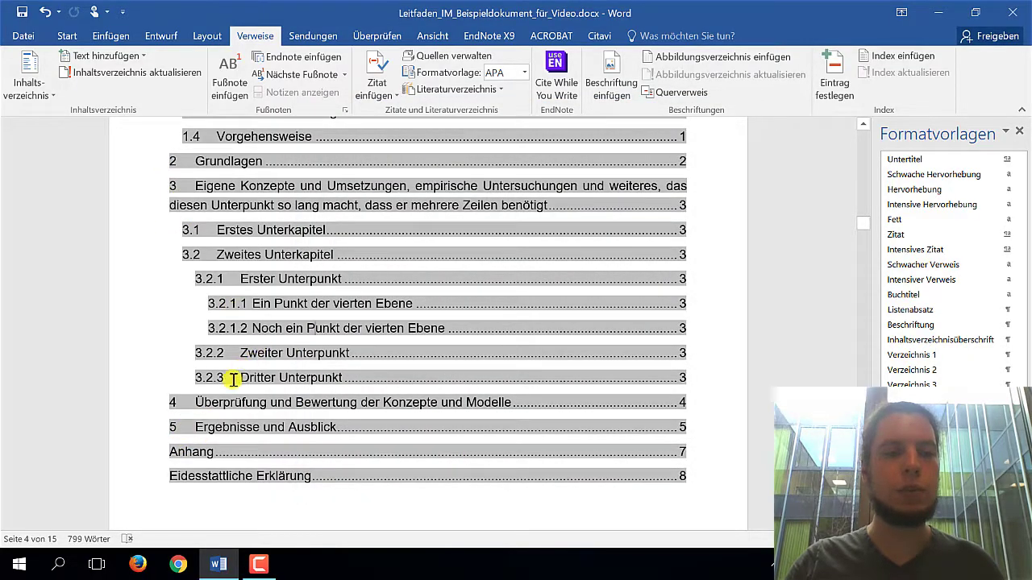
- Modify the Verzeichnis 1 style from the Styles pane to be bold
click(198, 255)
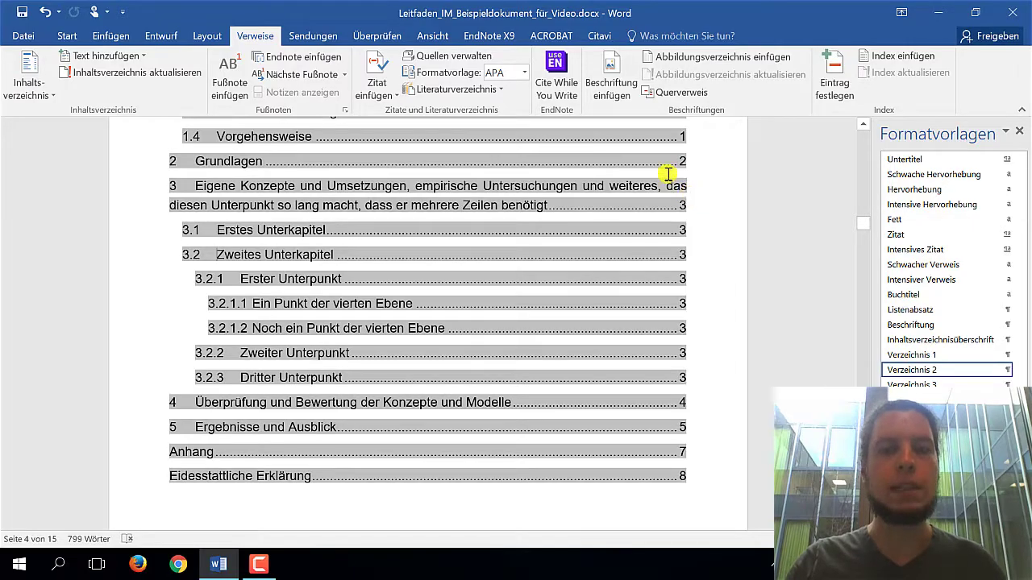
click(461, 205)
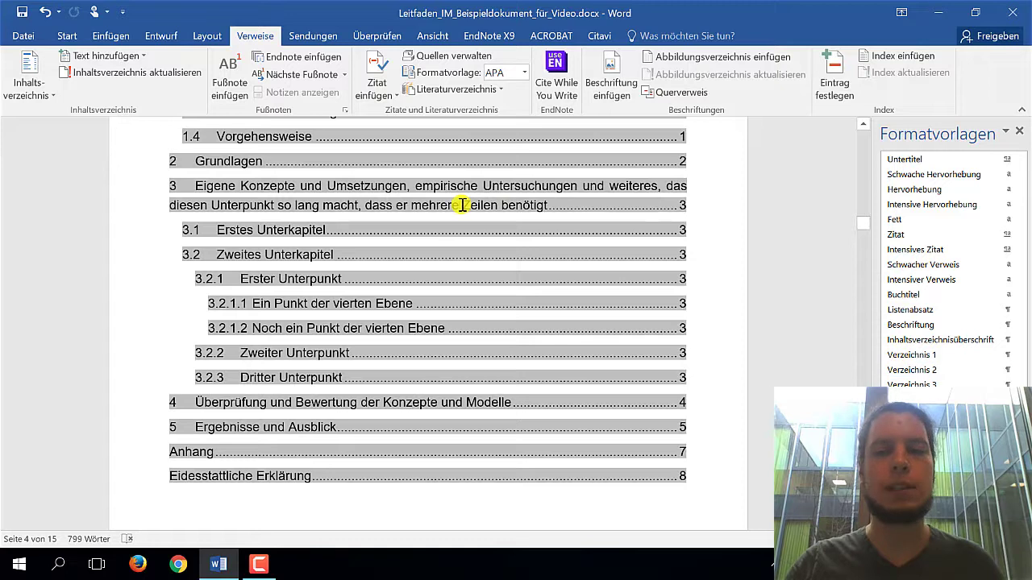
mouse_move(890, 354)
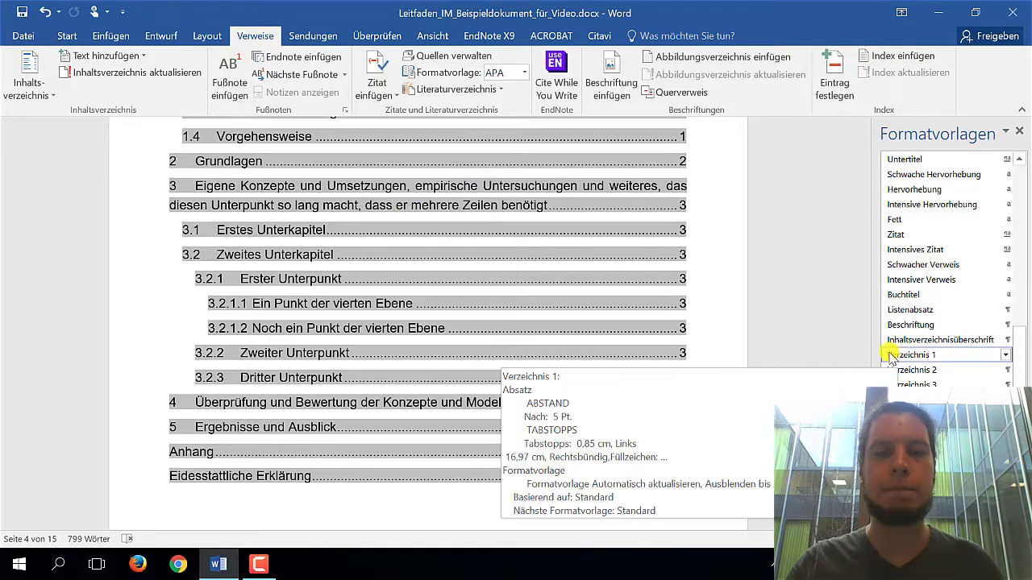
click(1005, 355)
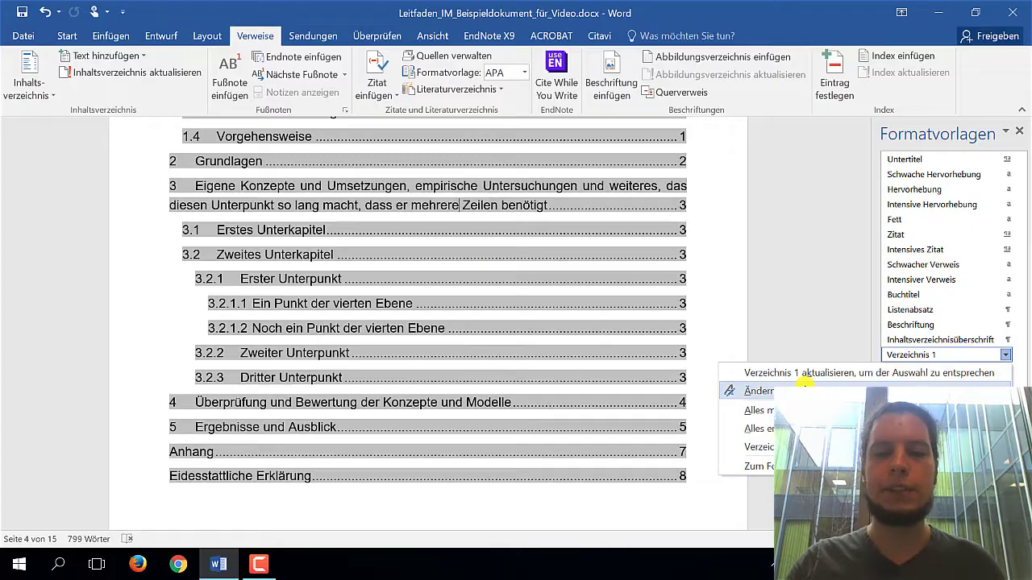
click(804, 390)
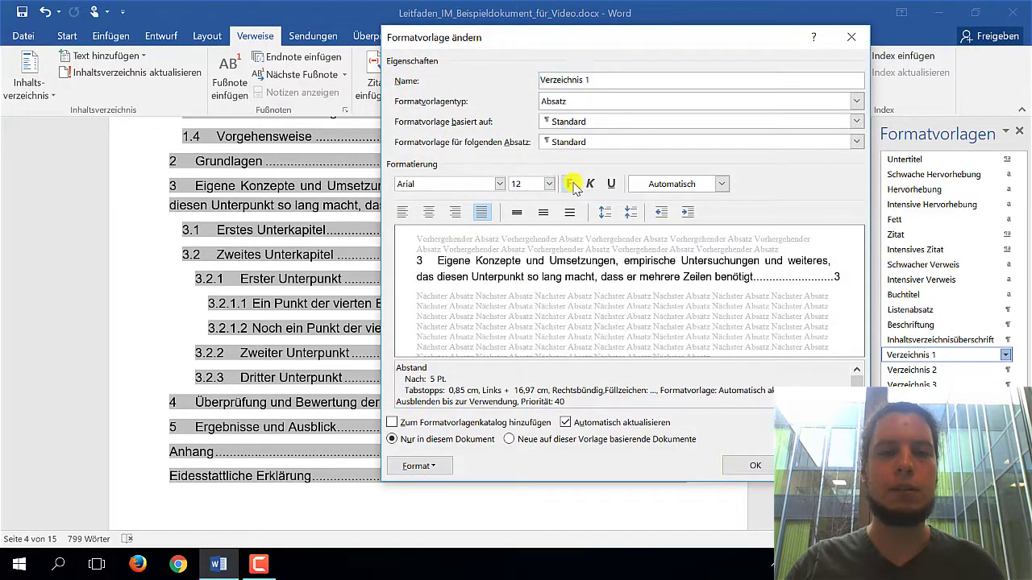
click(572, 184)
click(750, 465)
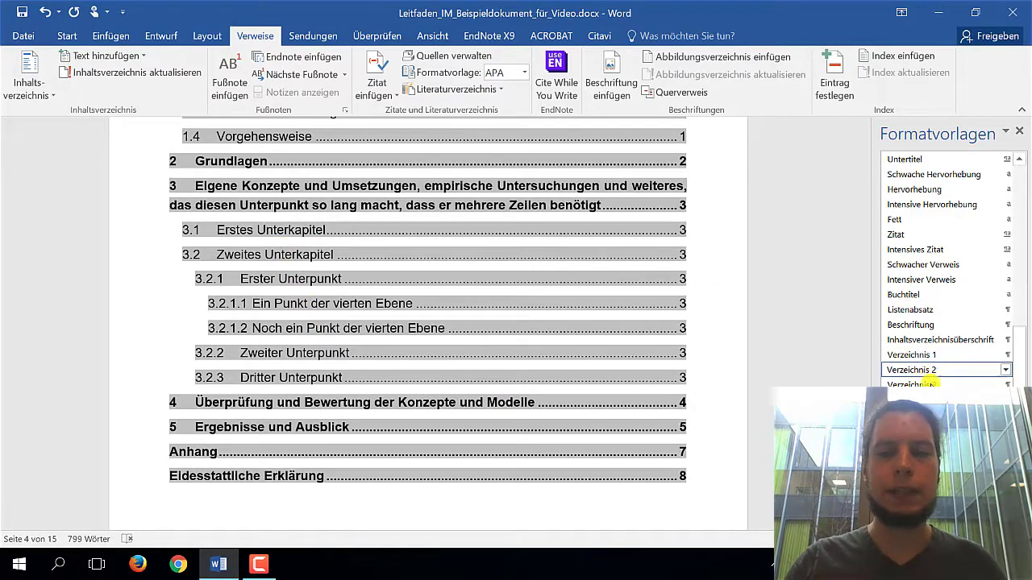
- Change the Verzeichnis 2 style's left indent from 0,42 cm to 0 cm
mouse_move(931, 372)
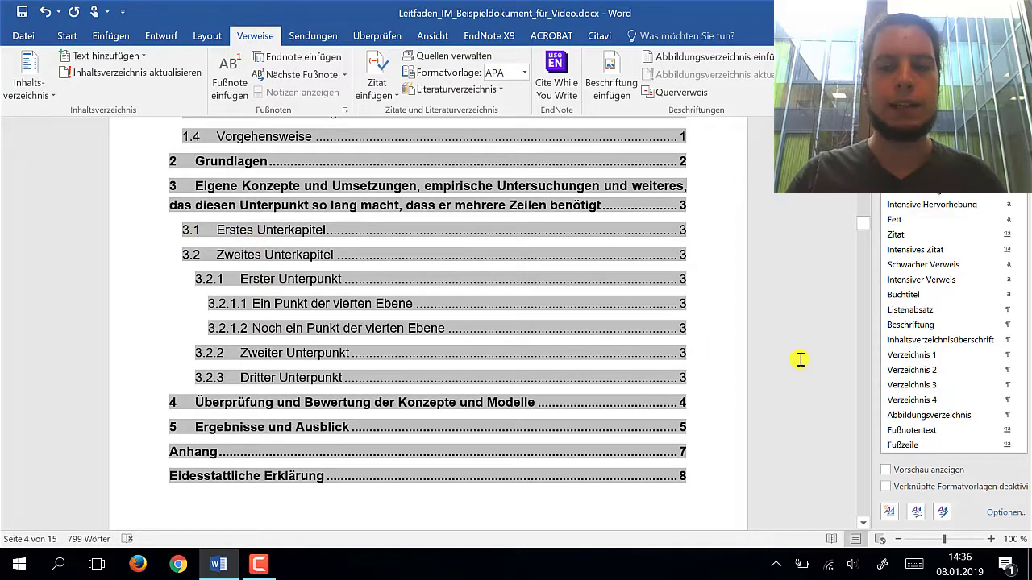
click(1005, 370)
click(891, 406)
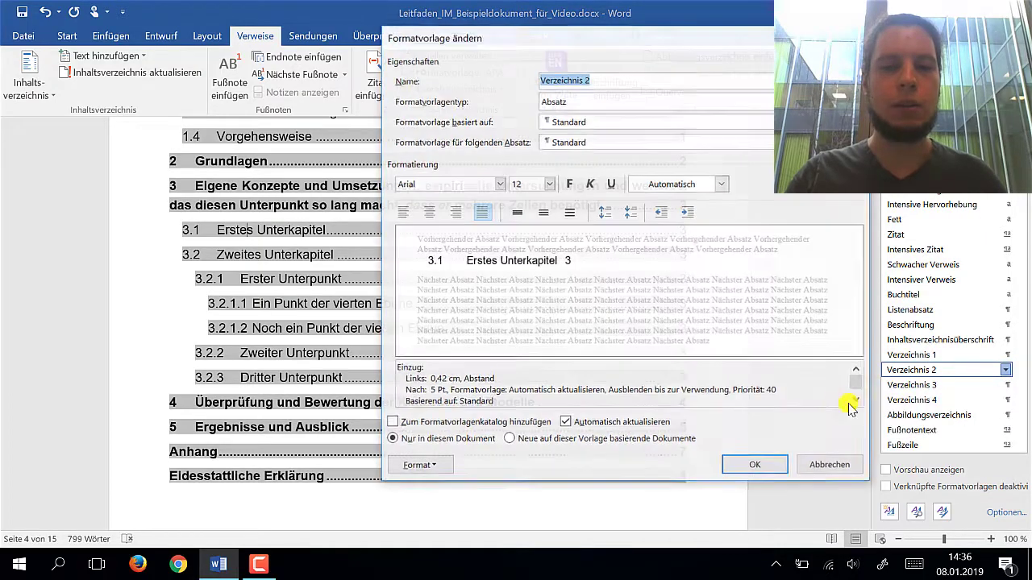
click(421, 465)
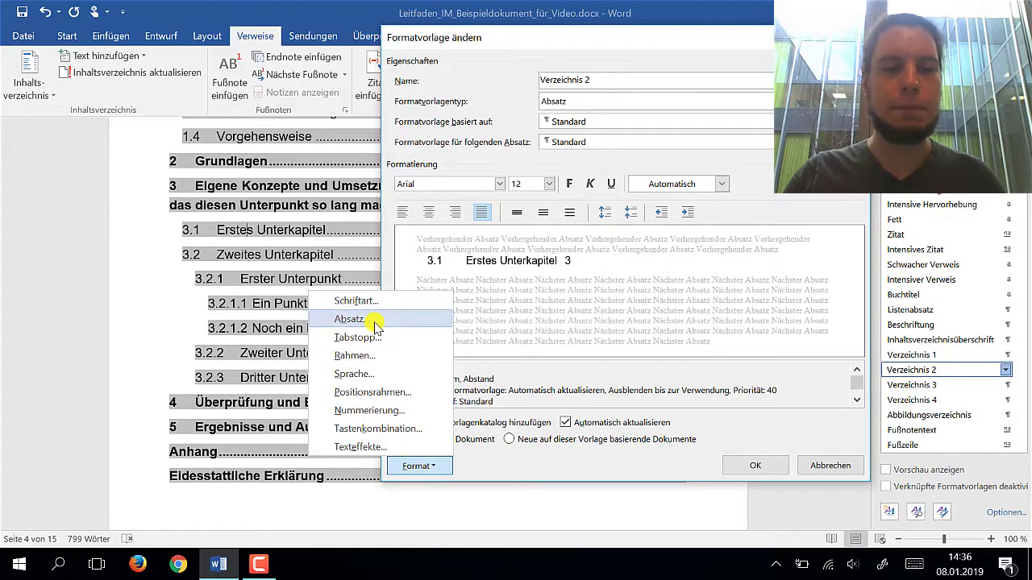
click(375, 323)
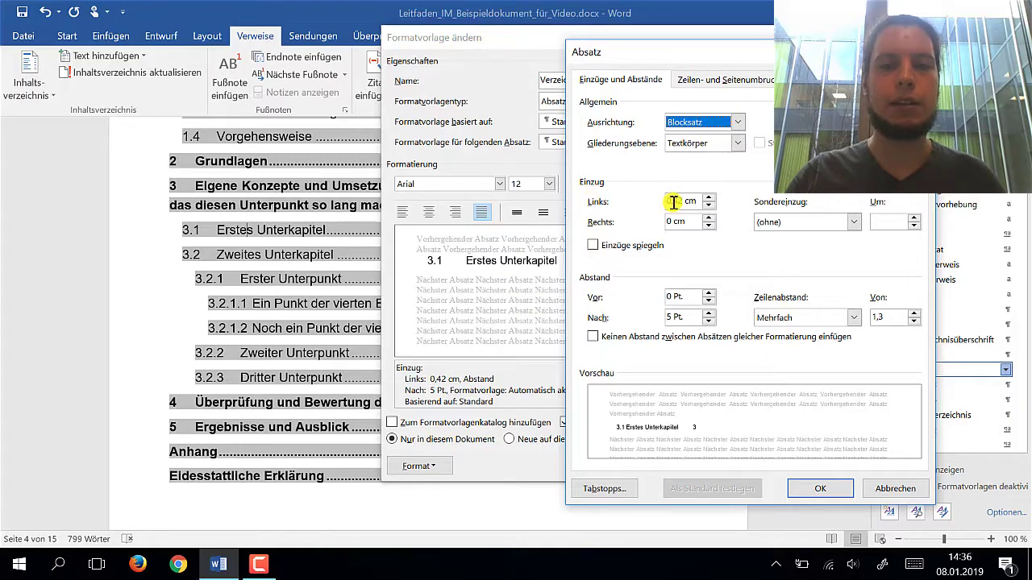
click(710, 206)
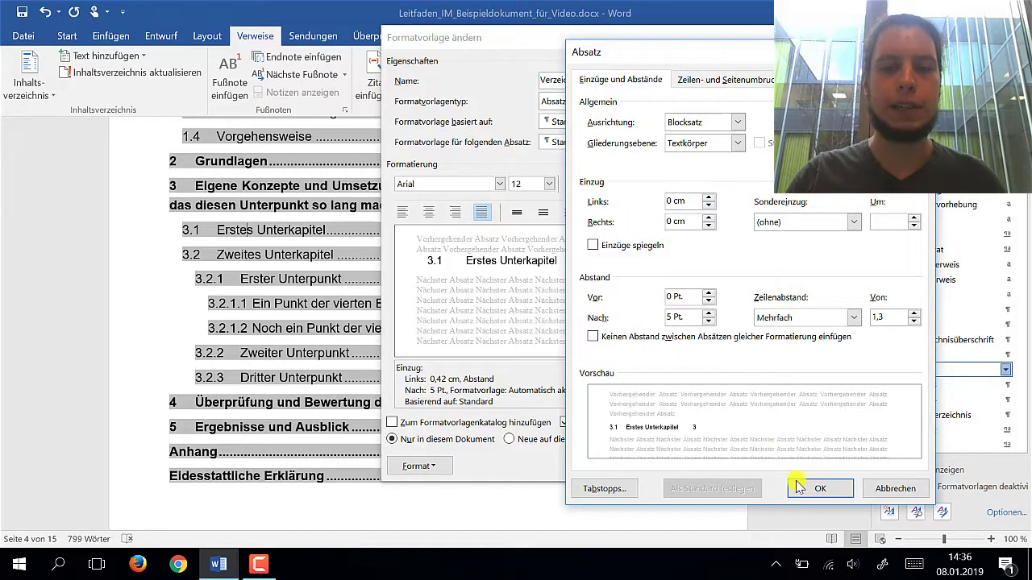
click(821, 488)
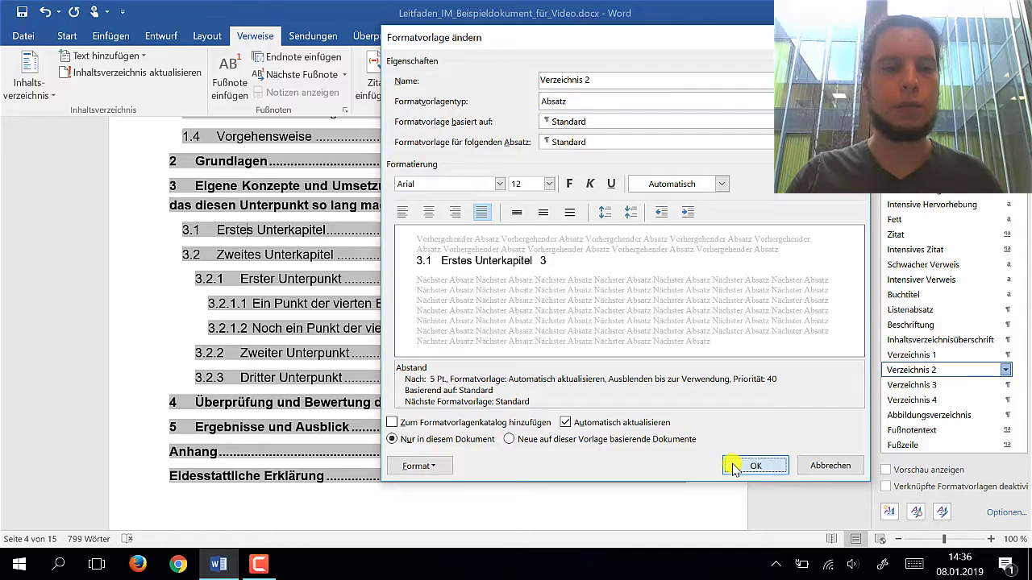
click(728, 459)
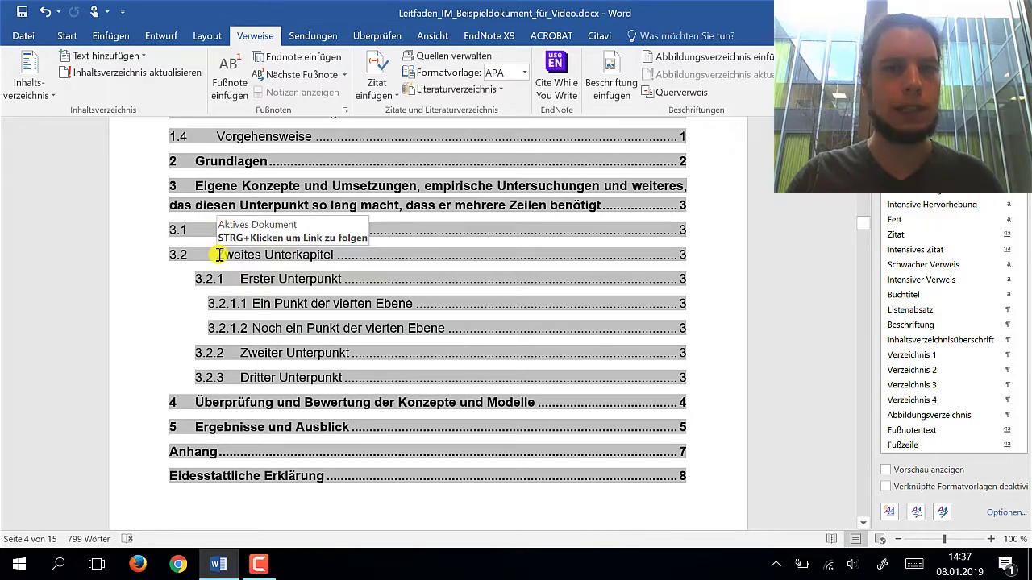
- From the 3.2 entry, open the Tabstopp settings of the Verzeichnis 2 style via Ändern… > Format
click(220, 256)
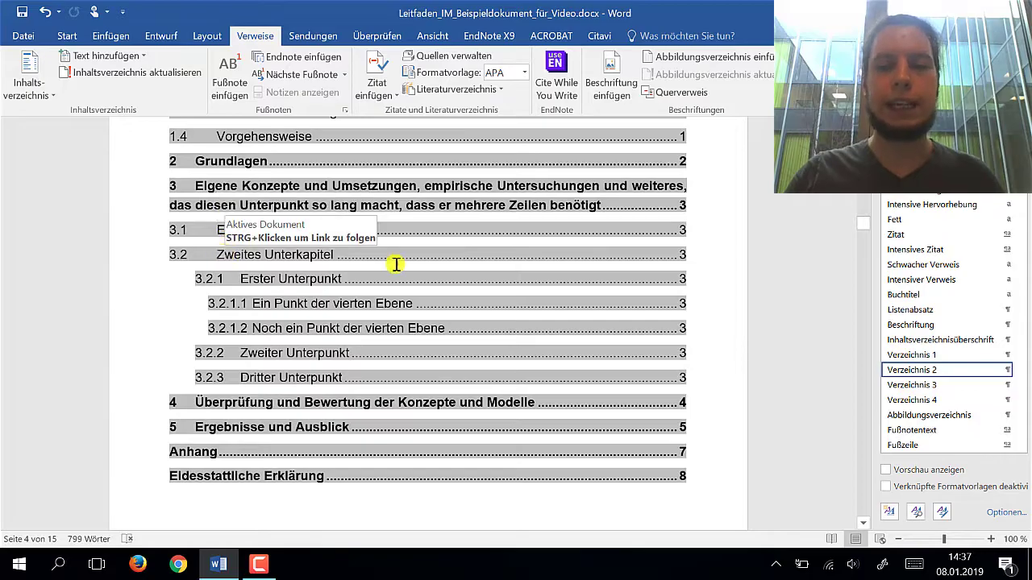
click(1004, 370)
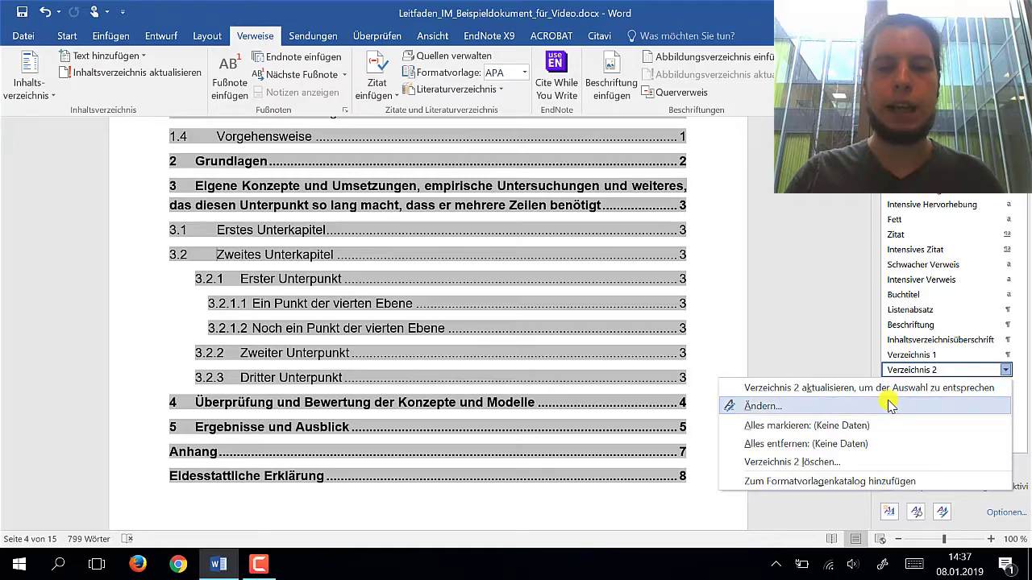
click(886, 404)
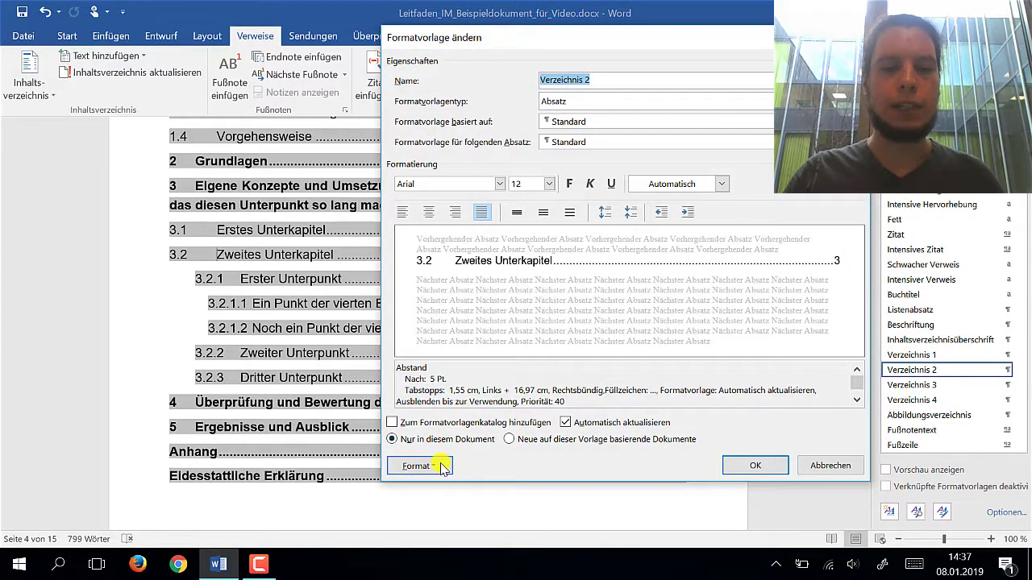
click(441, 466)
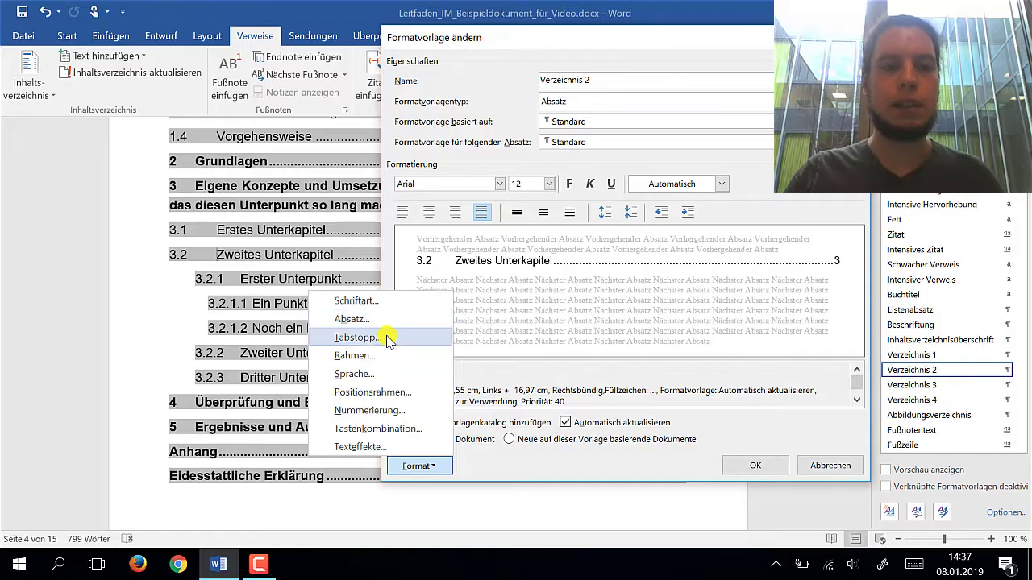
click(390, 339)
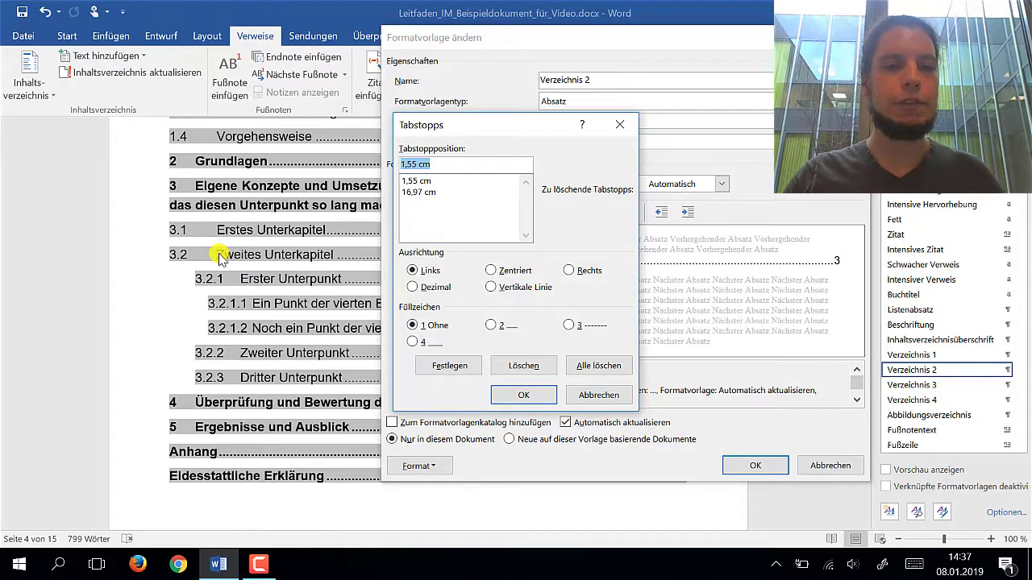
- Add a 1,00 cm tab stop to Verzeichnis 2 and review the existing 1,55 cm and 16,97 cm stops
drag(466, 166, 355, 169)
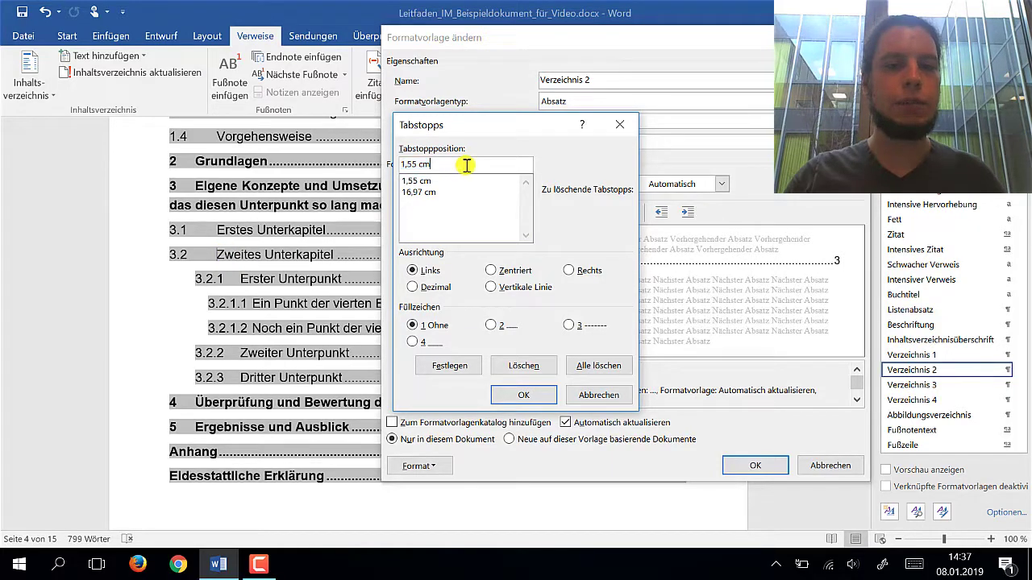
text(1,00)
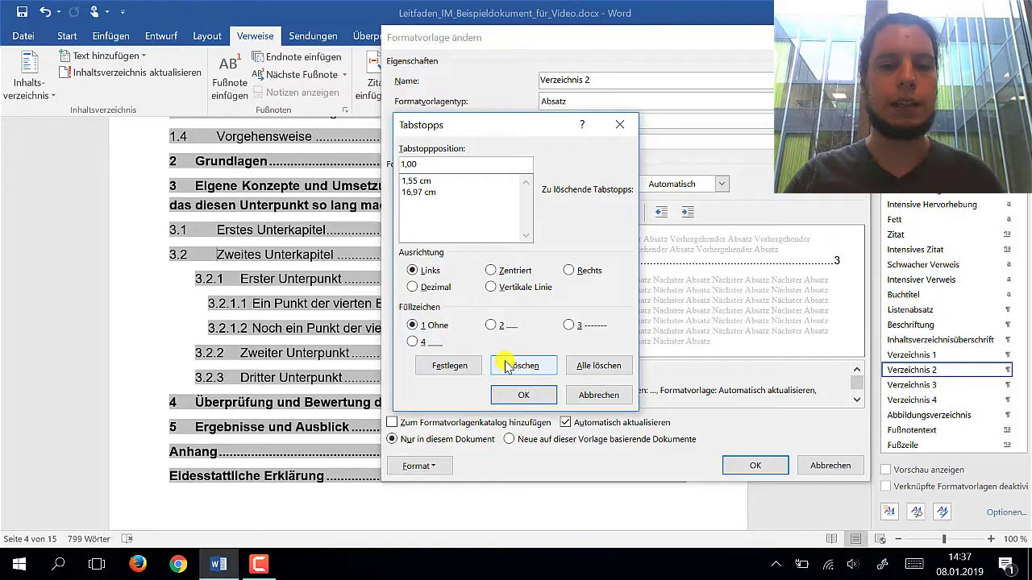
click(458, 366)
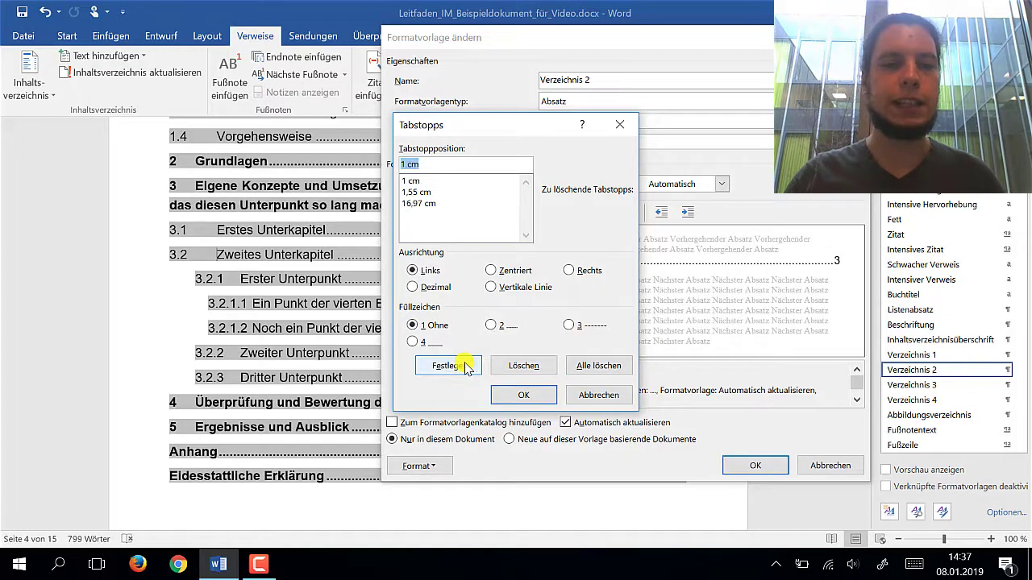
click(419, 182)
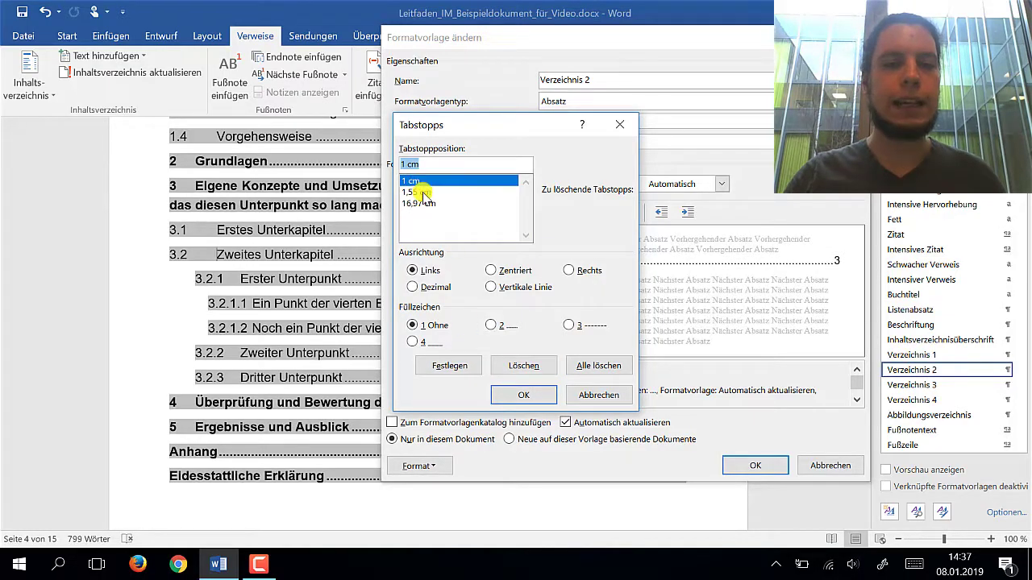
click(422, 193)
click(421, 181)
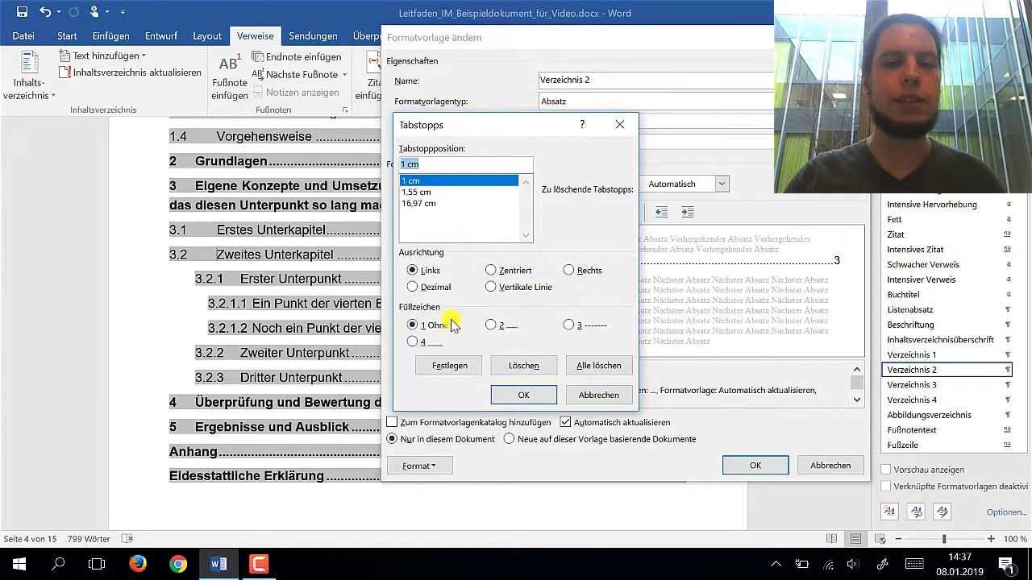
click(418, 193)
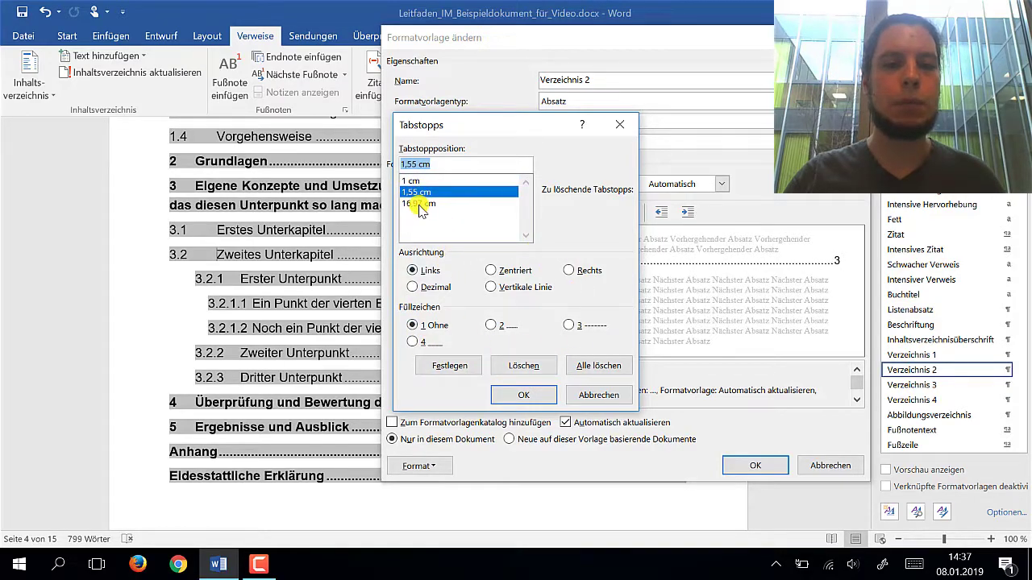
click(419, 204)
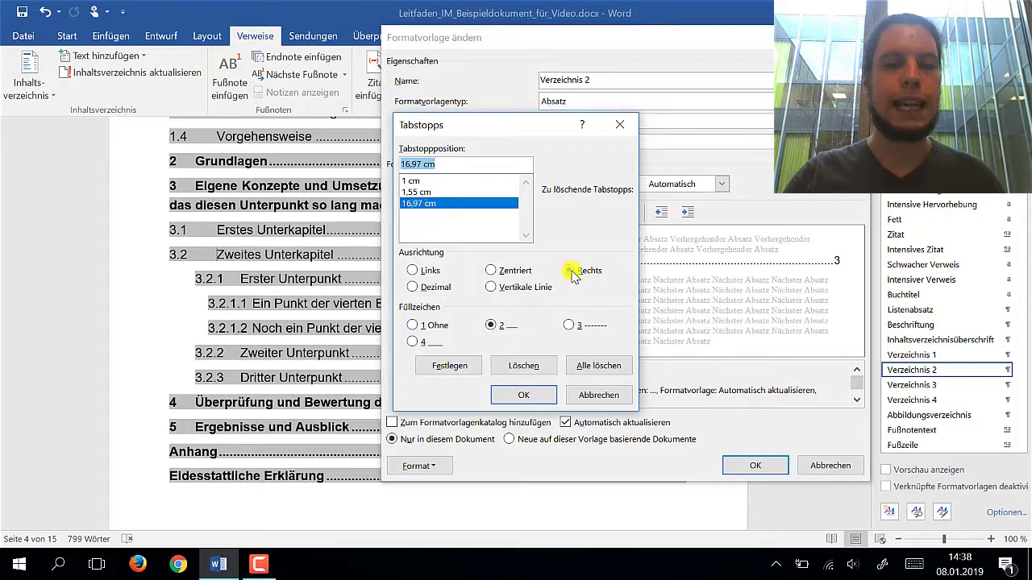
- Delete the 1,55 cm tab stop and confirm the modified Verzeichnis 2 style
click(421, 191)
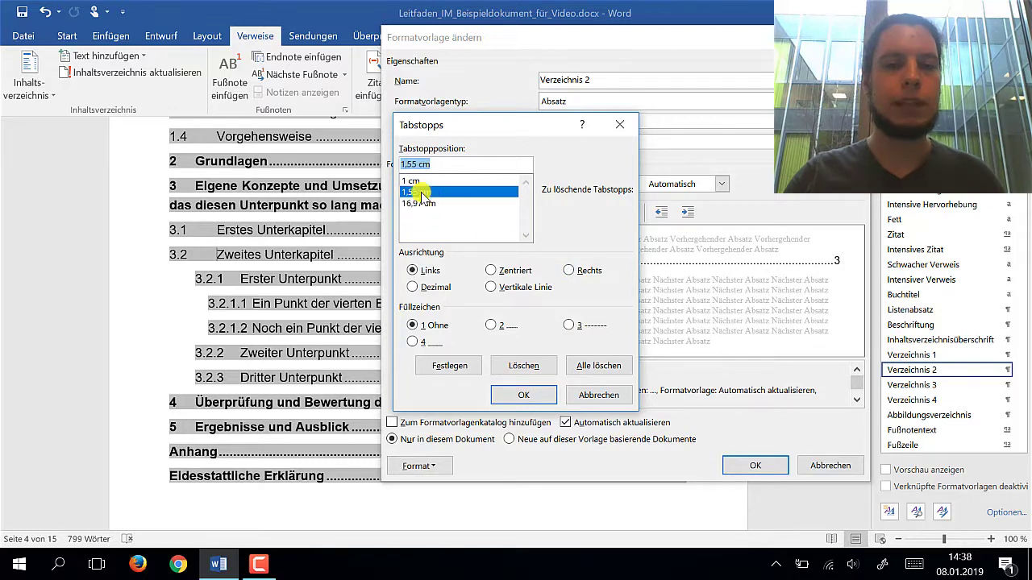
click(418, 181)
click(419, 193)
click(418, 182)
click(418, 192)
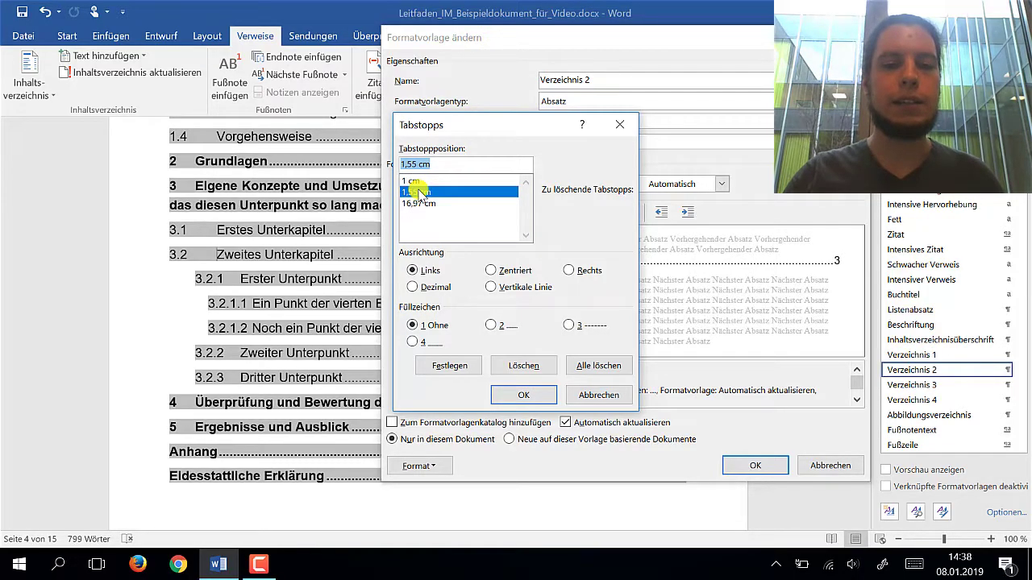
click(523, 364)
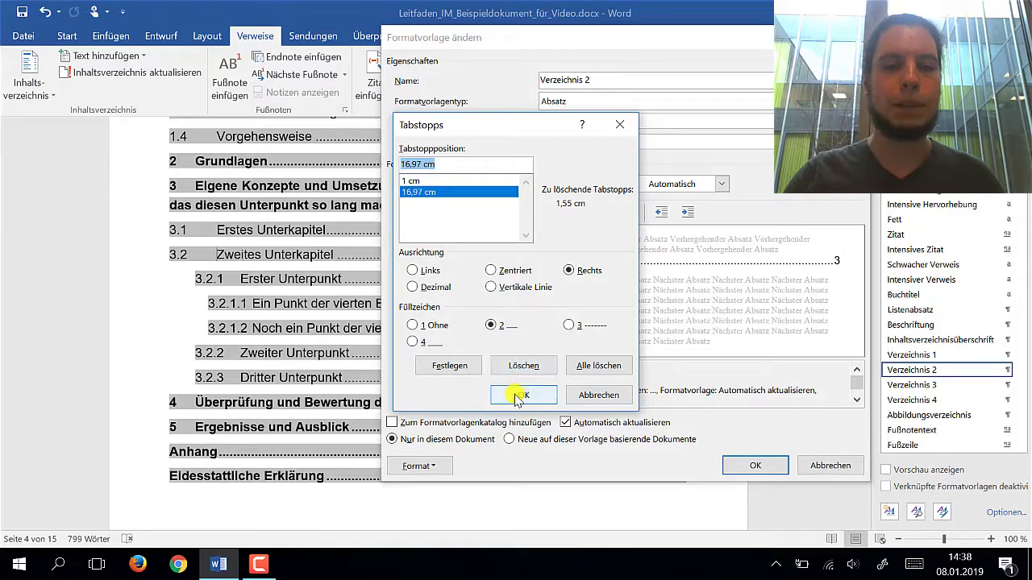
click(517, 396)
click(744, 466)
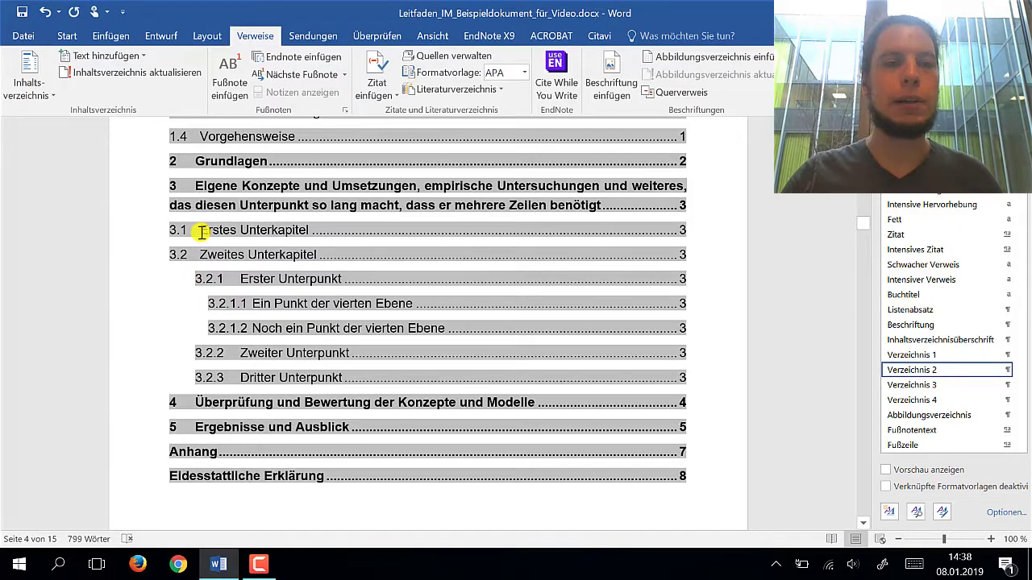
- Turn on the Lineal under Ansicht and place the caret in the 3.2.1 TOC entry
click(432, 38)
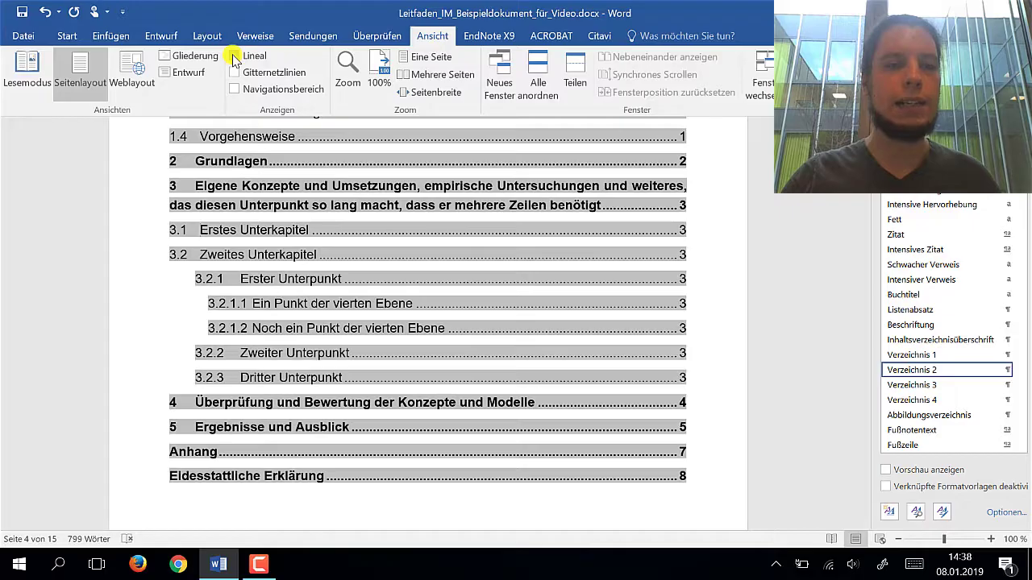
click(234, 56)
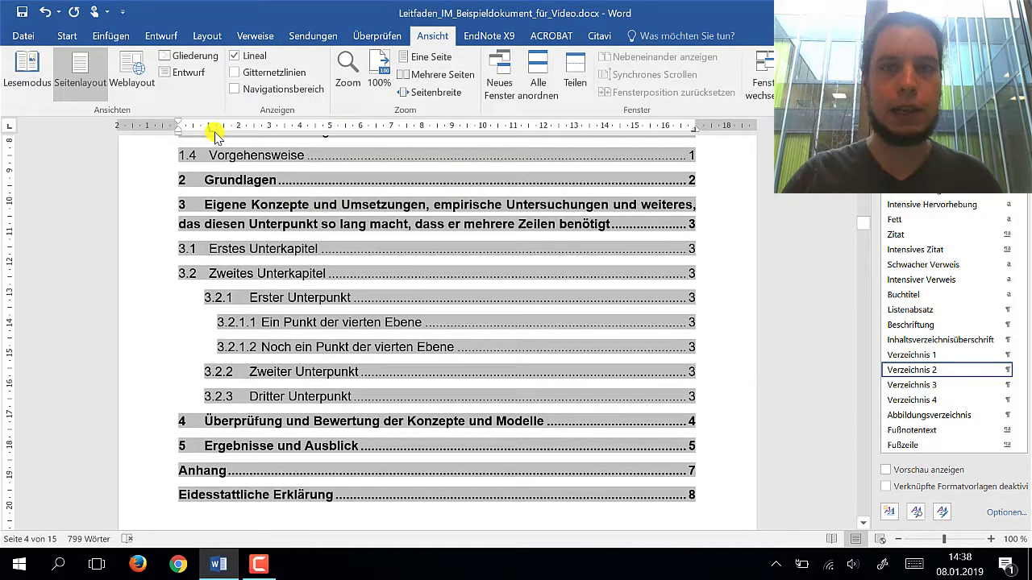
click(272, 297)
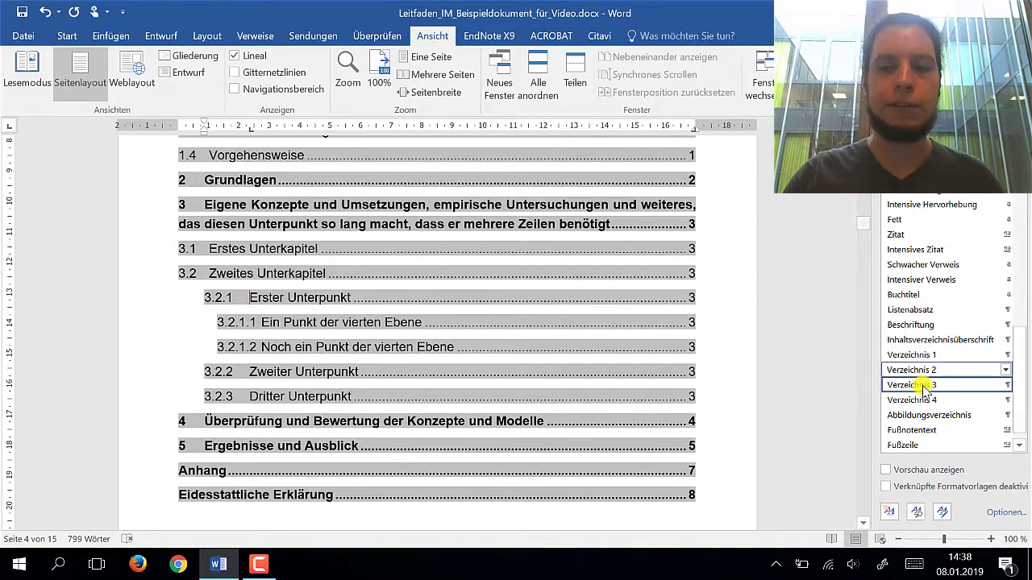
click(1006, 387)
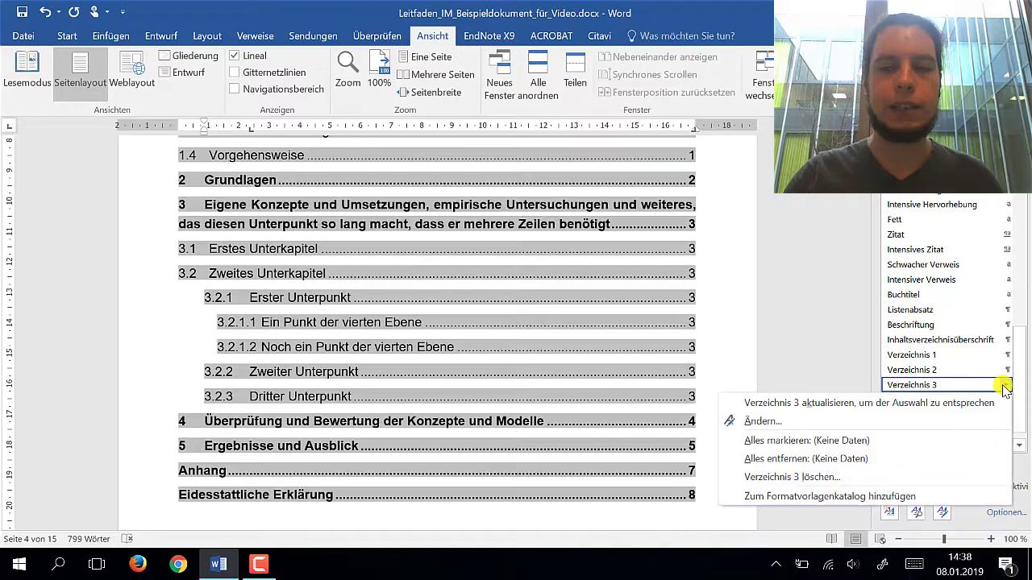
click(924, 420)
click(412, 464)
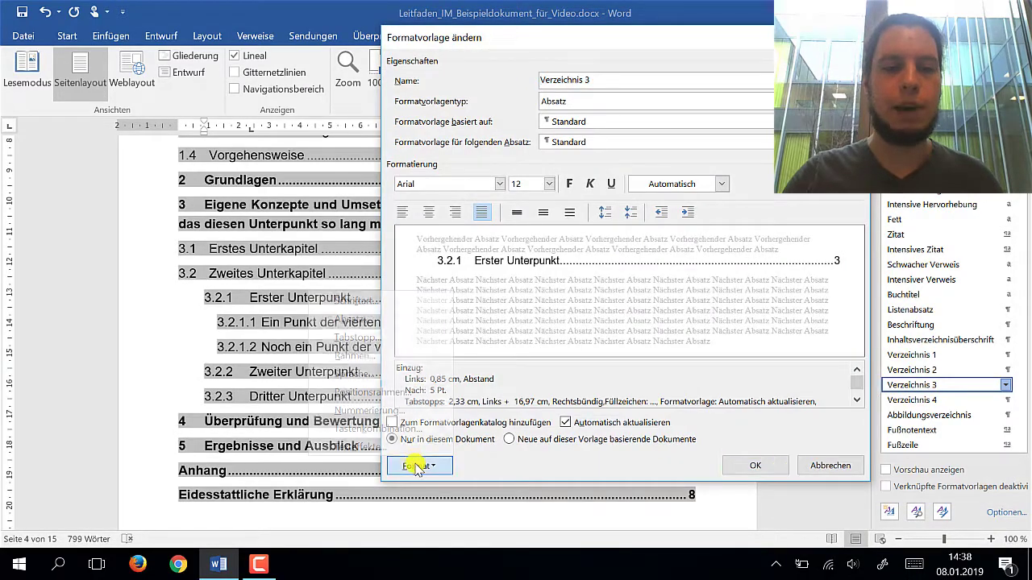
click(396, 337)
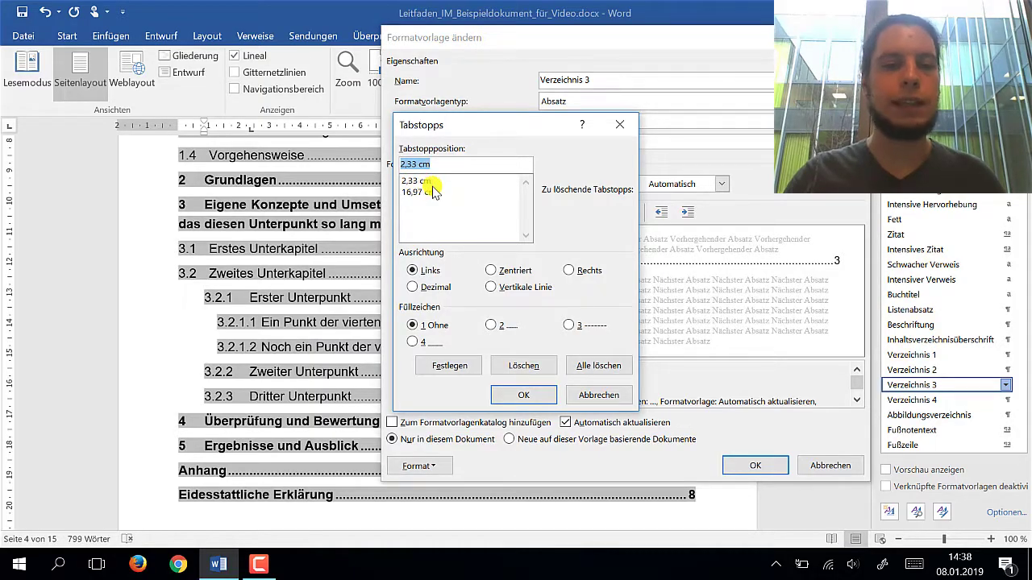
click(601, 396)
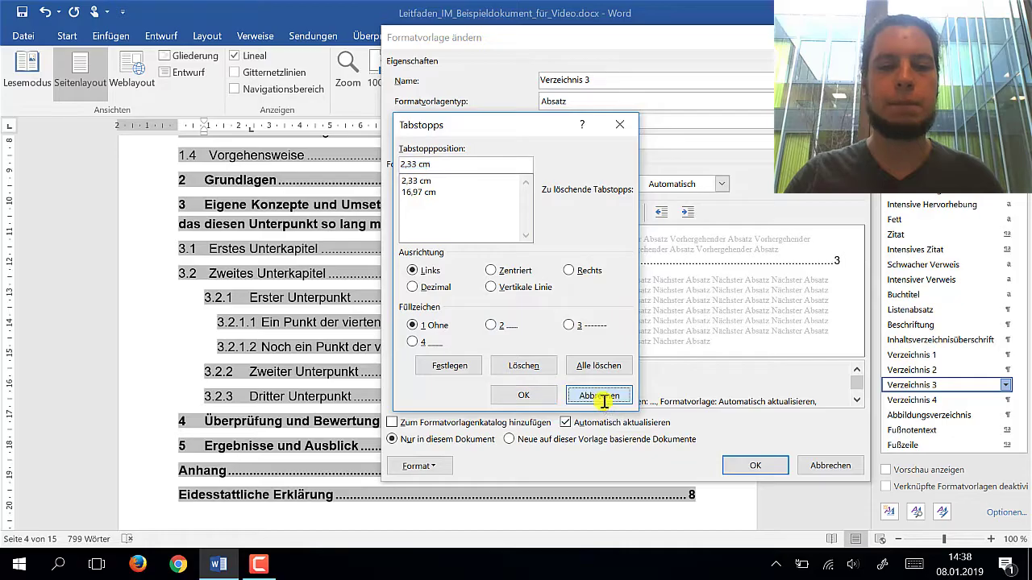
click(808, 467)
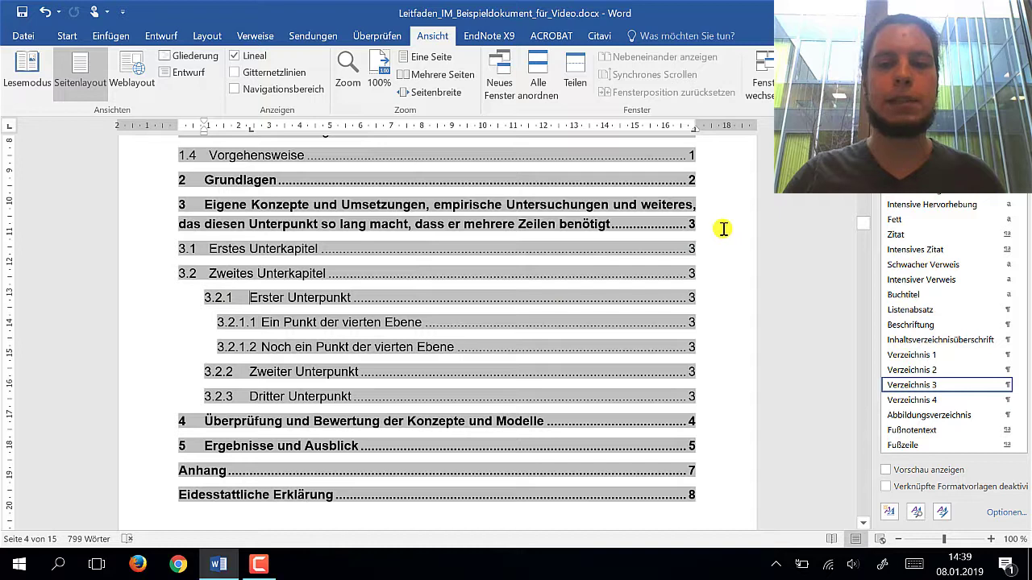
- Set the Verzeichnis 1 style's right paragraph indent (Einzug Rechts) to 0,5 cm and save the style
scroll(723, 234, up, 1)
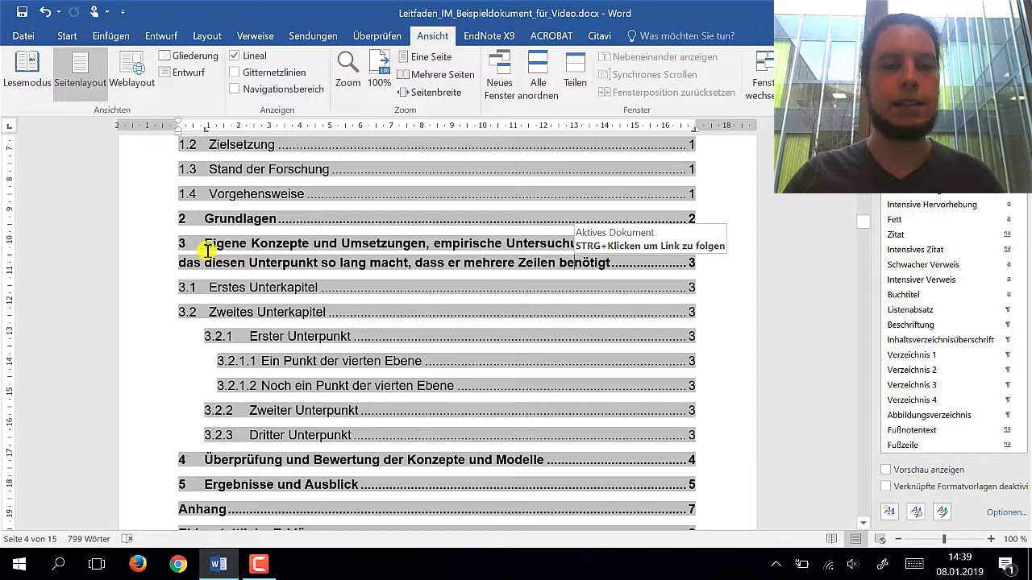
mouse_move(909, 355)
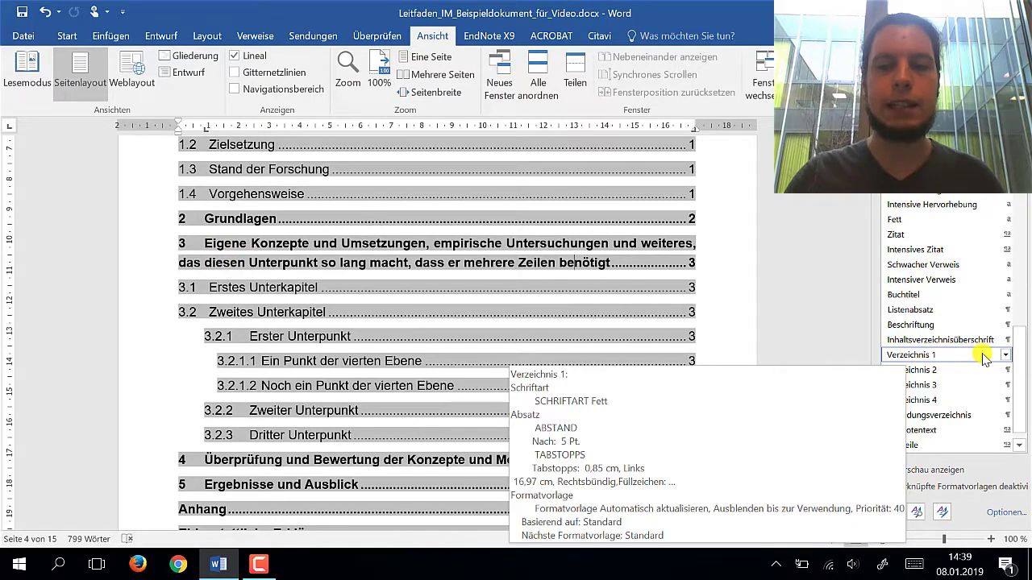
click(1006, 356)
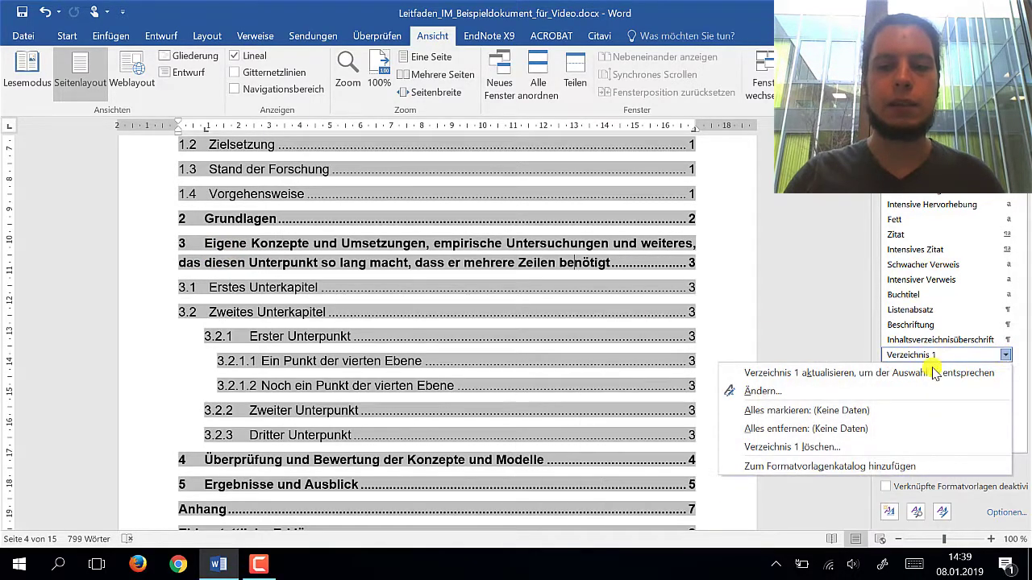
click(847, 392)
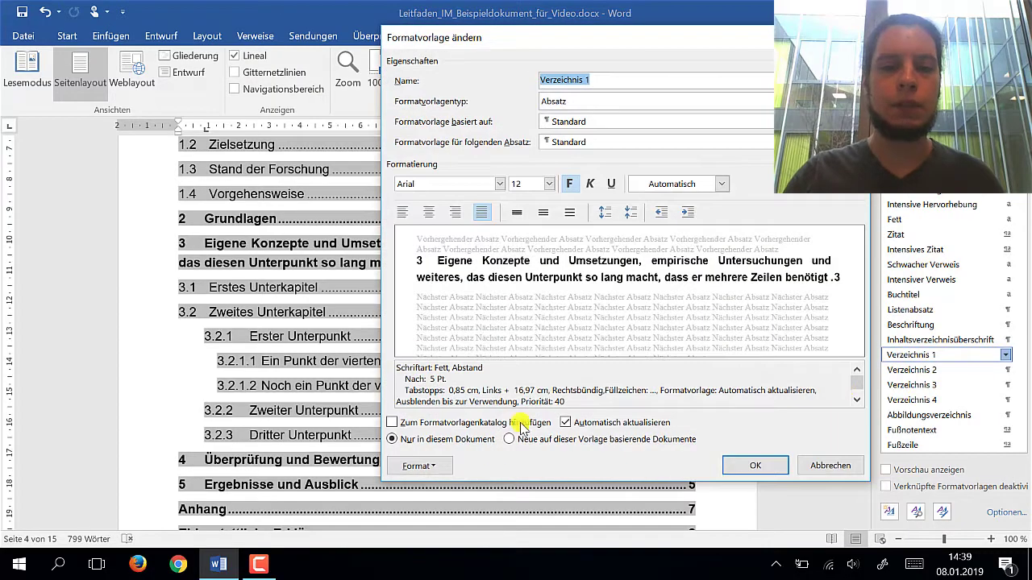
click(436, 468)
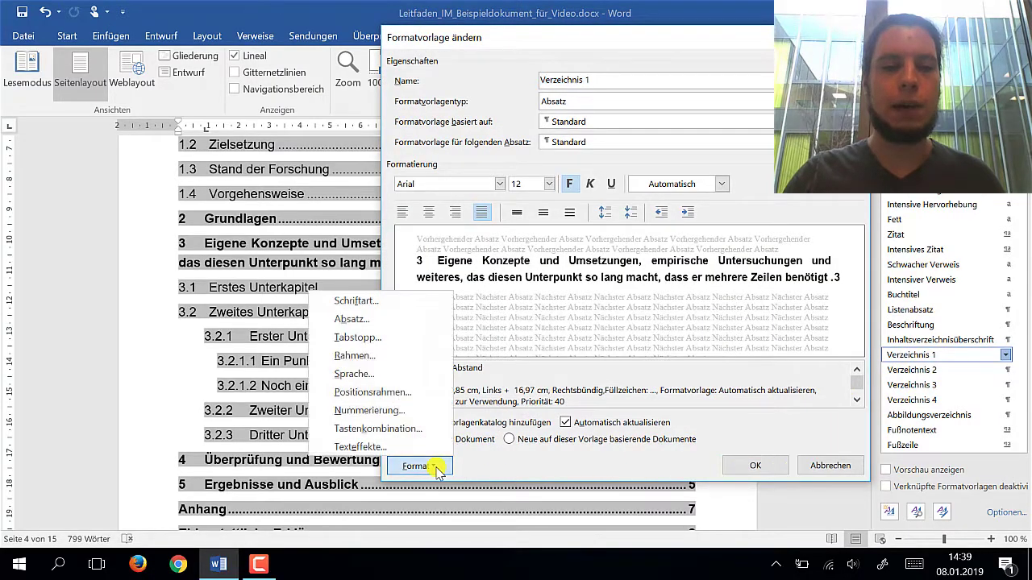
click(382, 317)
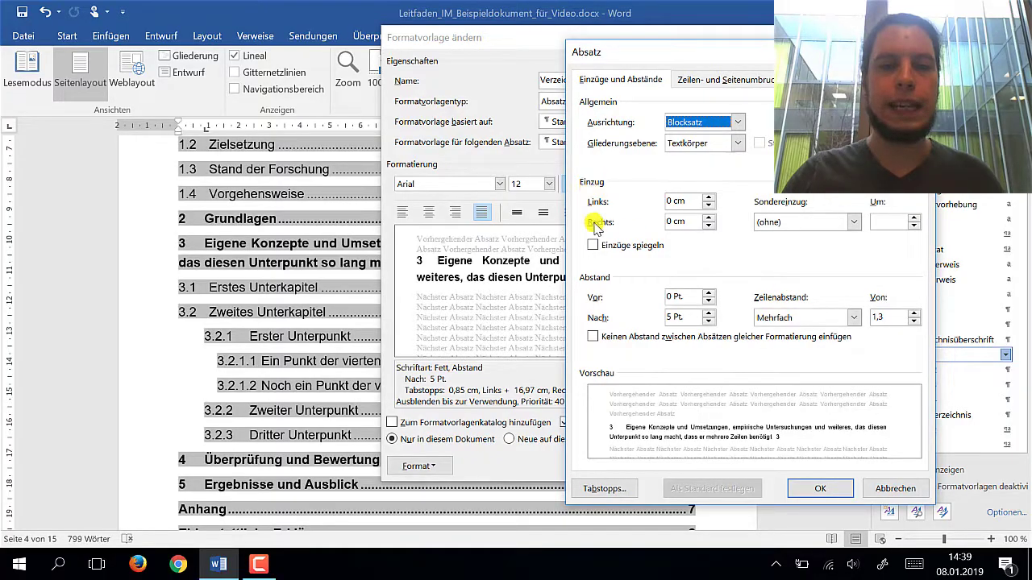
click(708, 219)
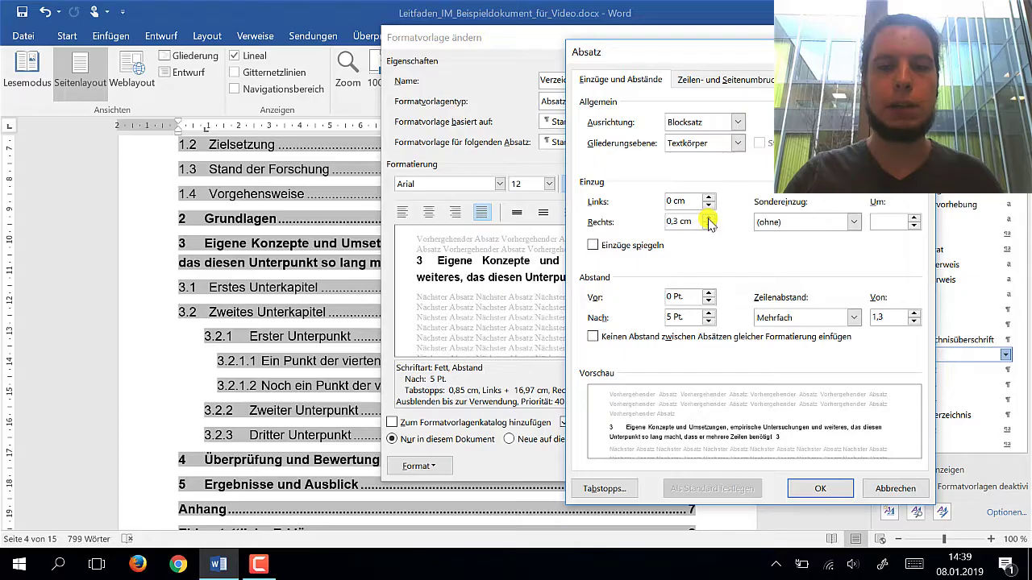
click(708, 219)
click(708, 219)
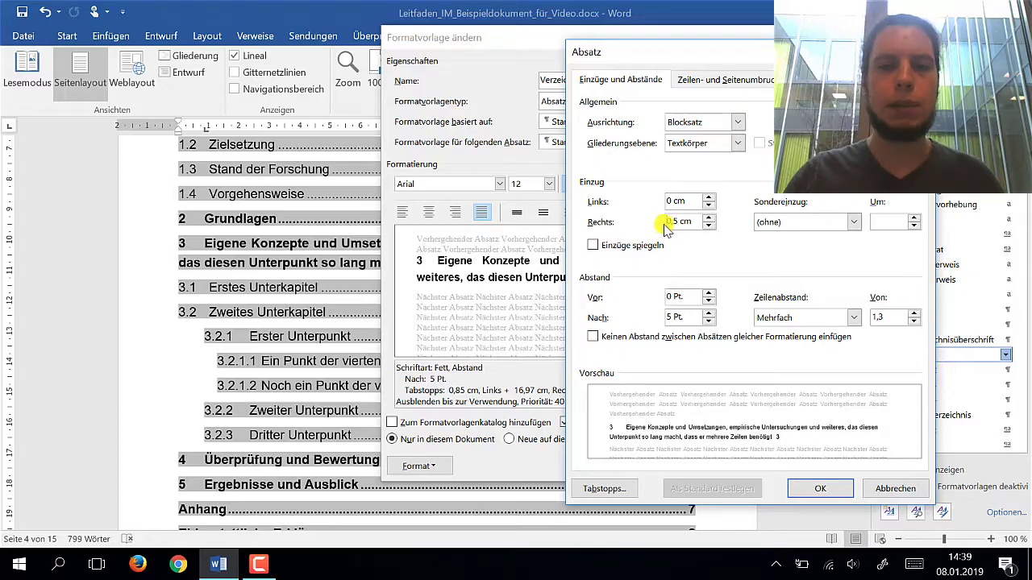
click(818, 488)
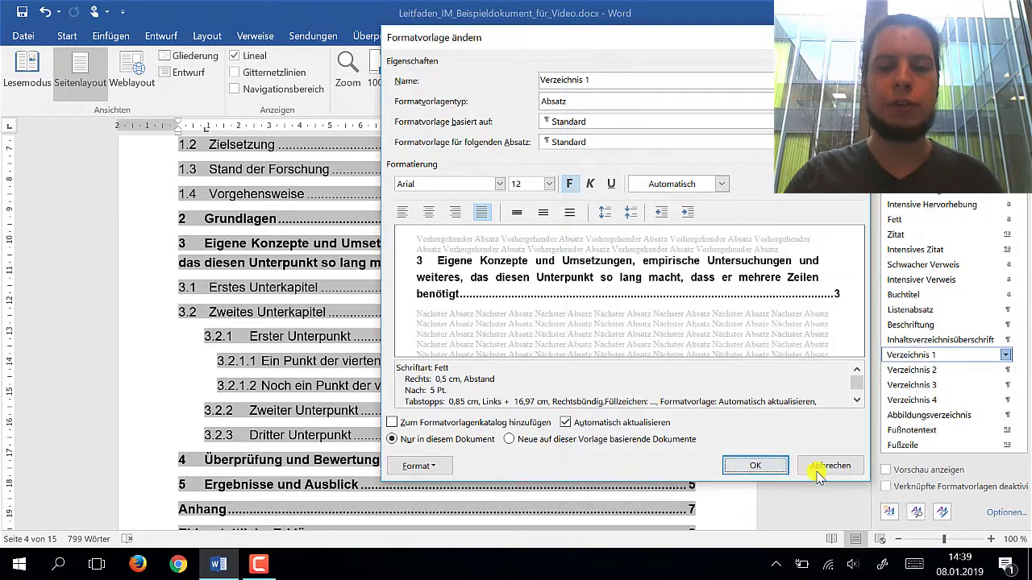
click(743, 466)
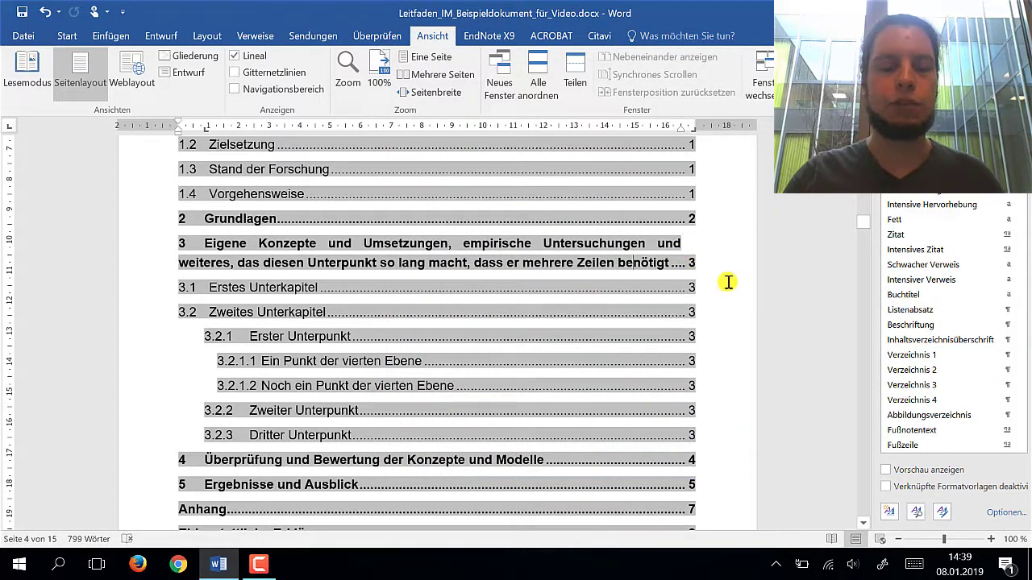
- Change the Verzeichnis 1 style's alignment from justified (Blocksatz) to Linksbündig and save it
click(63, 36)
scroll(596, 343, up, 3)
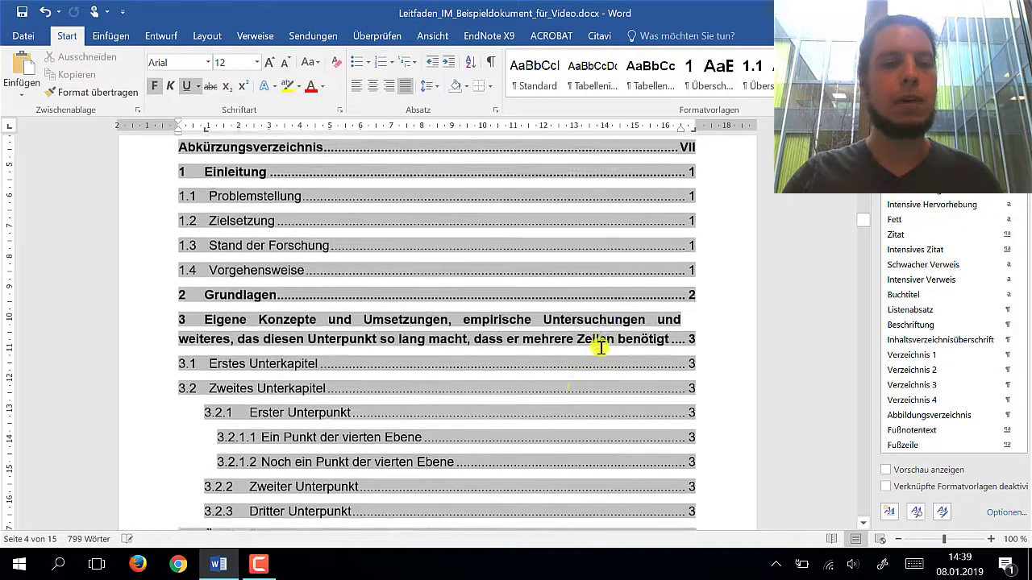
scroll(734, 376, up, 2)
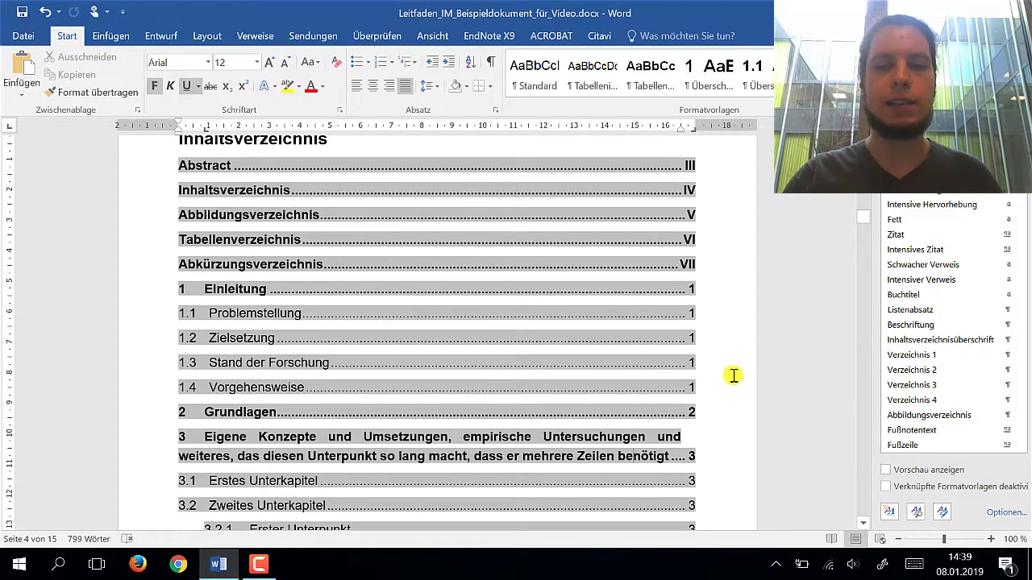
click(1006, 354)
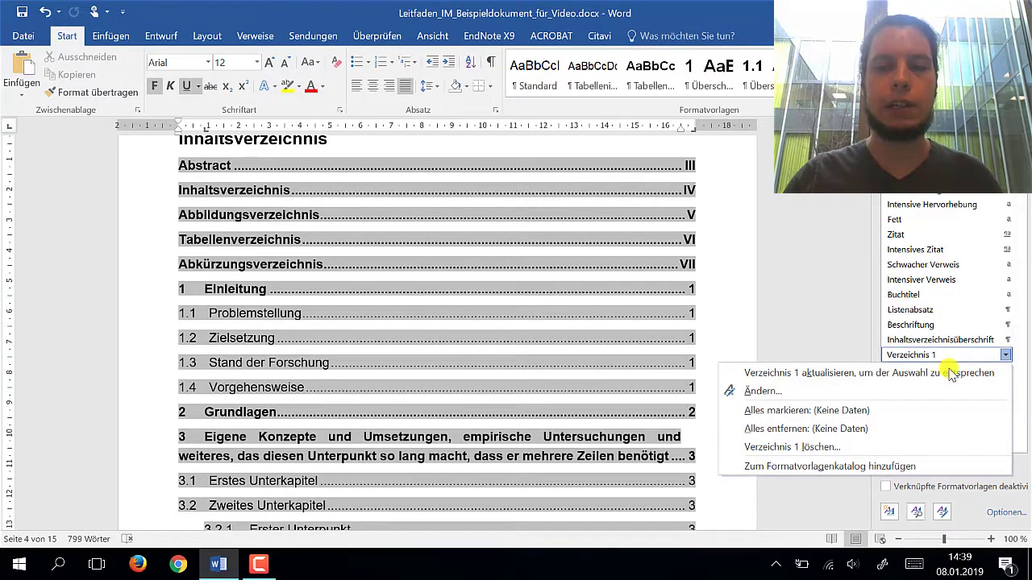
click(853, 392)
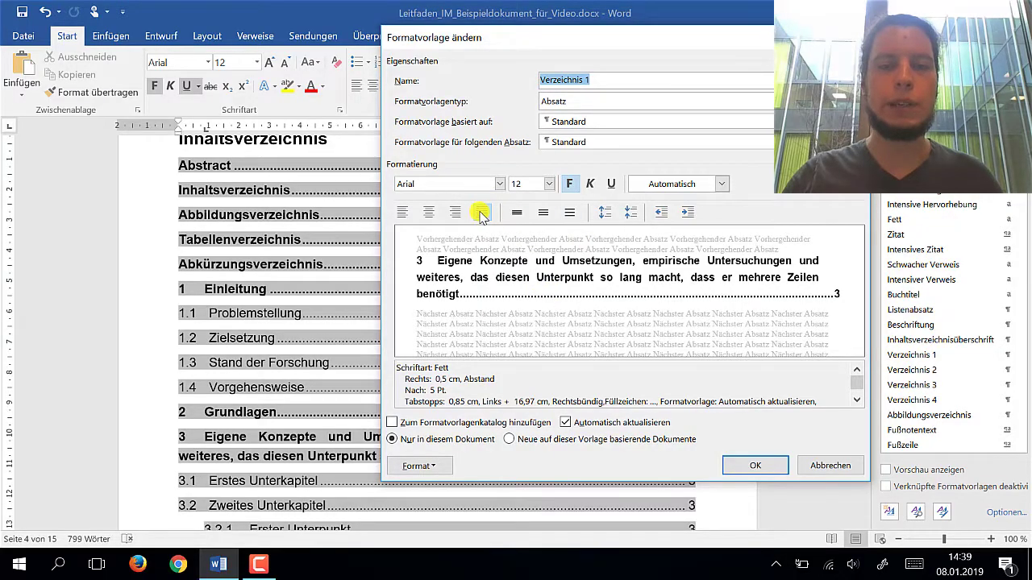
click(401, 214)
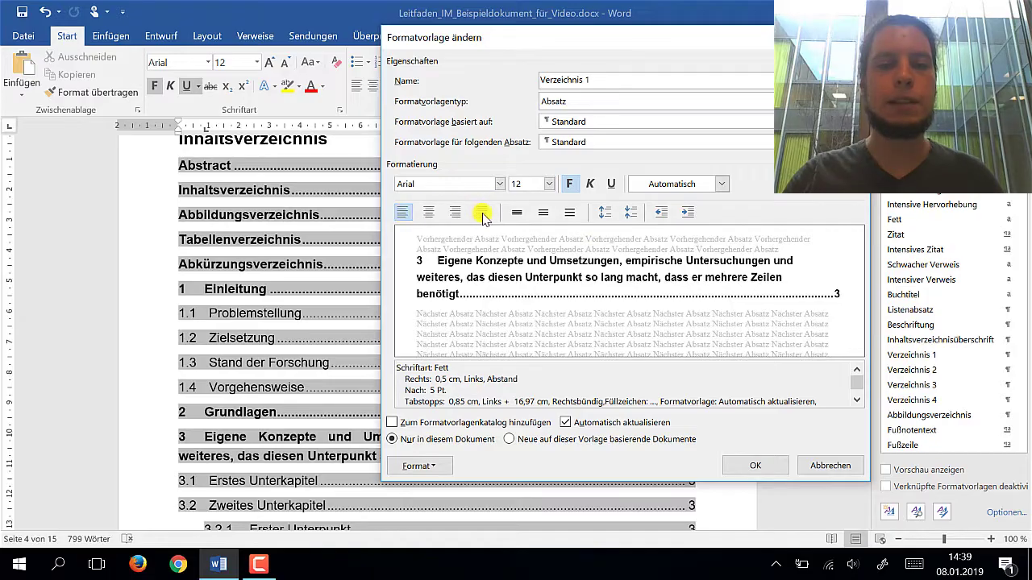
click(482, 213)
click(404, 215)
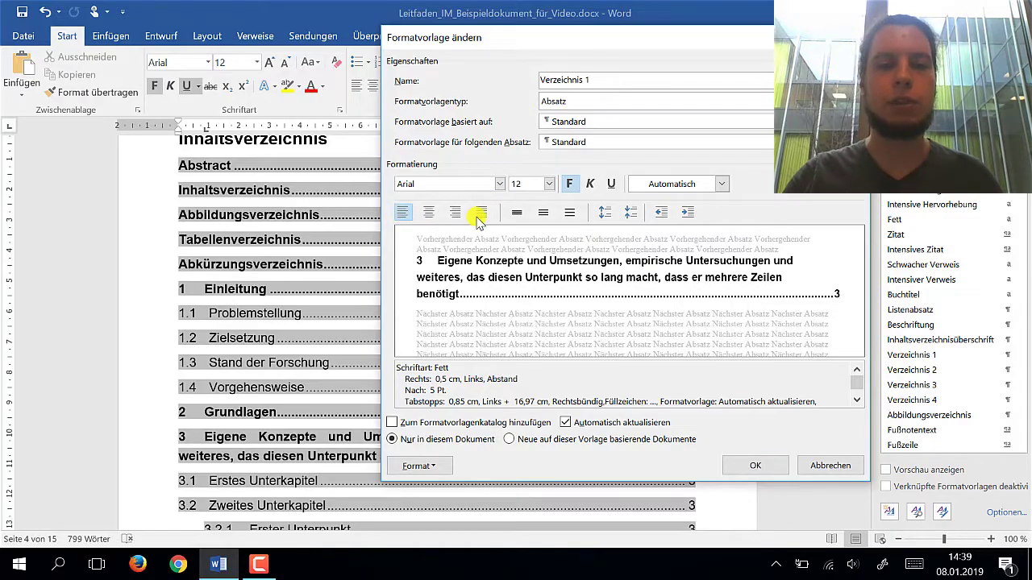
click(481, 214)
click(401, 214)
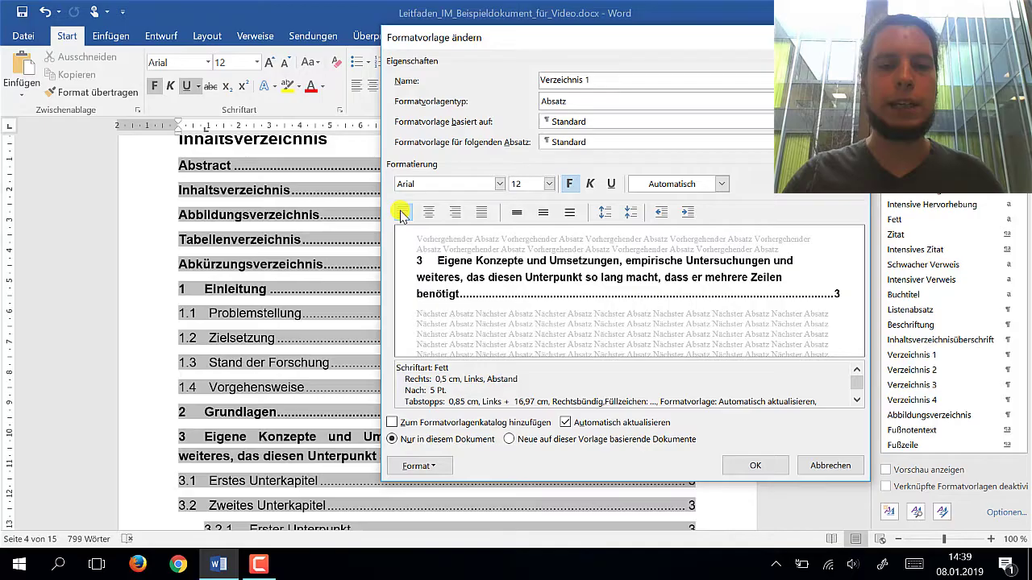
click(737, 467)
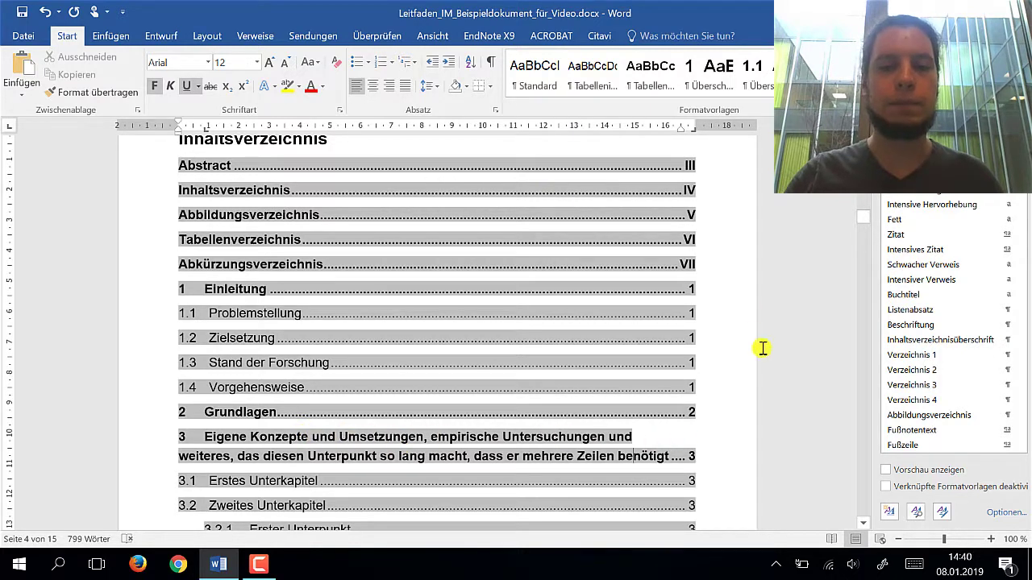
- Manually apply a red font colour to the Abkürzungsverzeichnis entry in the table of contents
scroll(740, 324, down, 8)
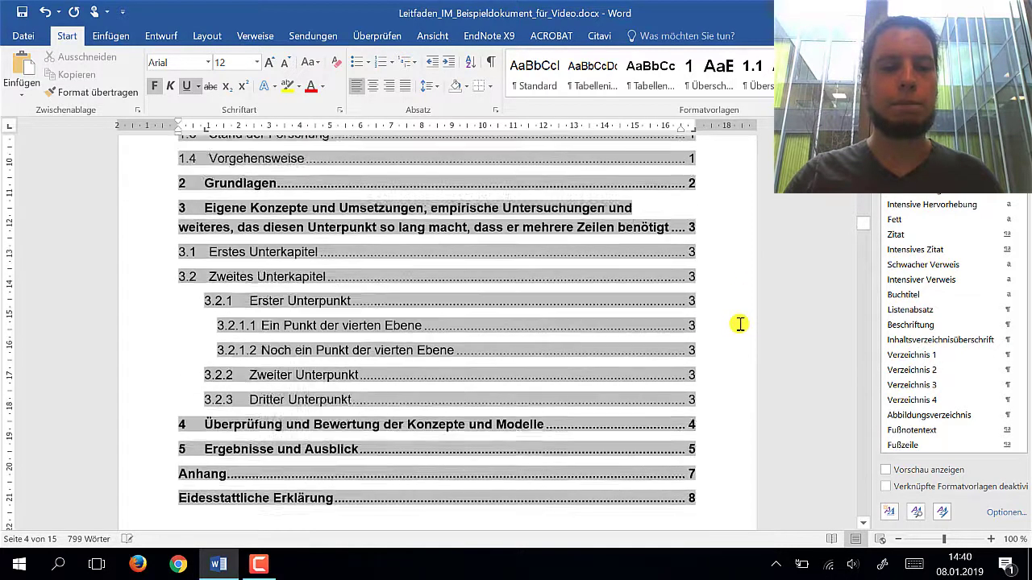
click(593, 410)
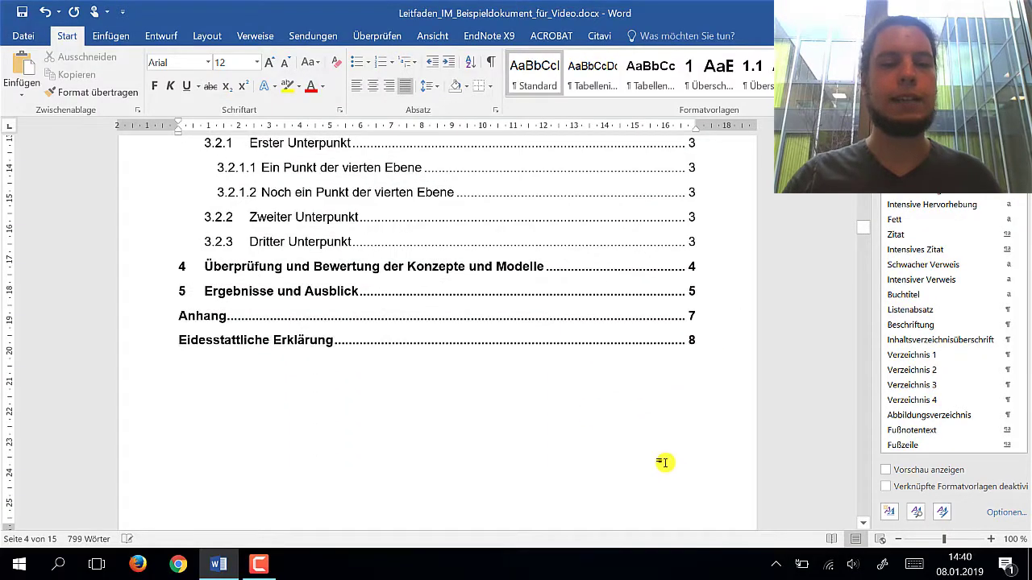
scroll(653, 496, up, 8)
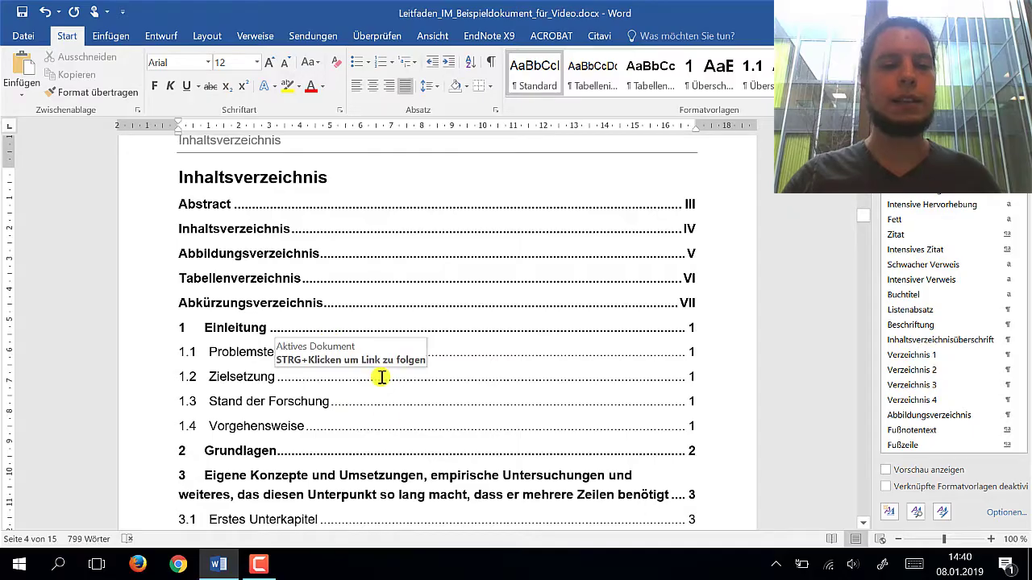
click(324, 303)
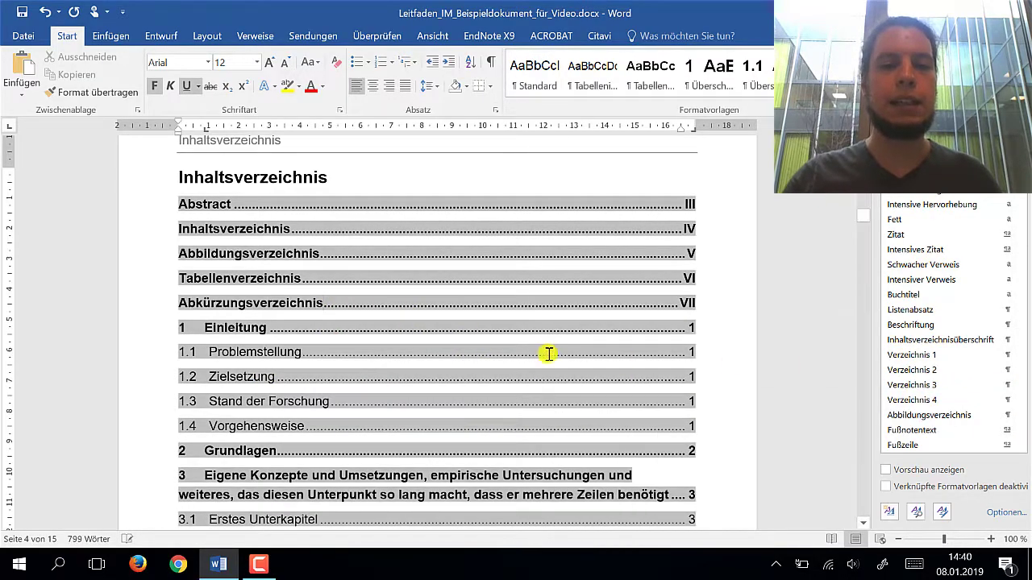
click(204, 326)
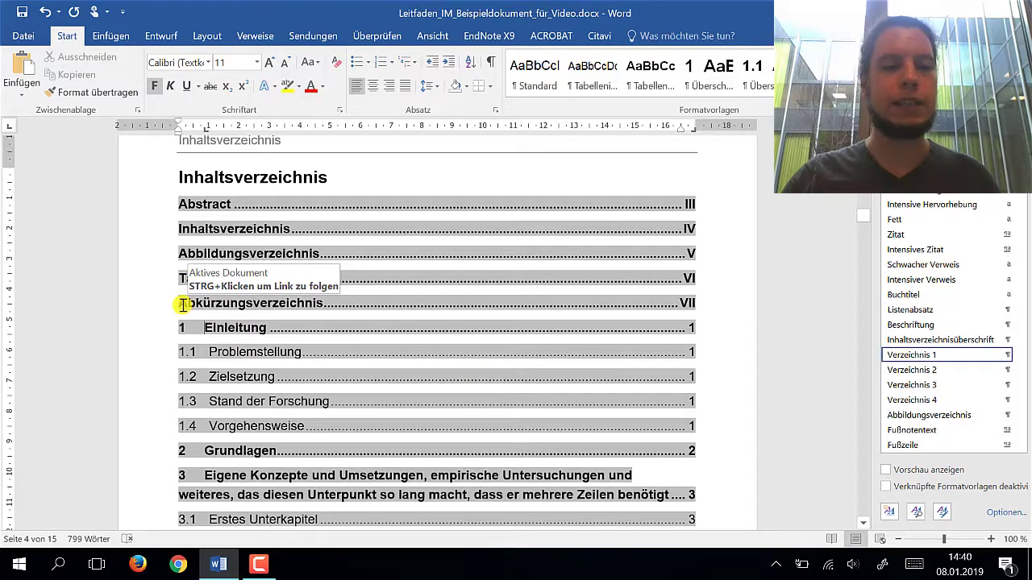
double_click(326, 305)
click(310, 85)
click(720, 290)
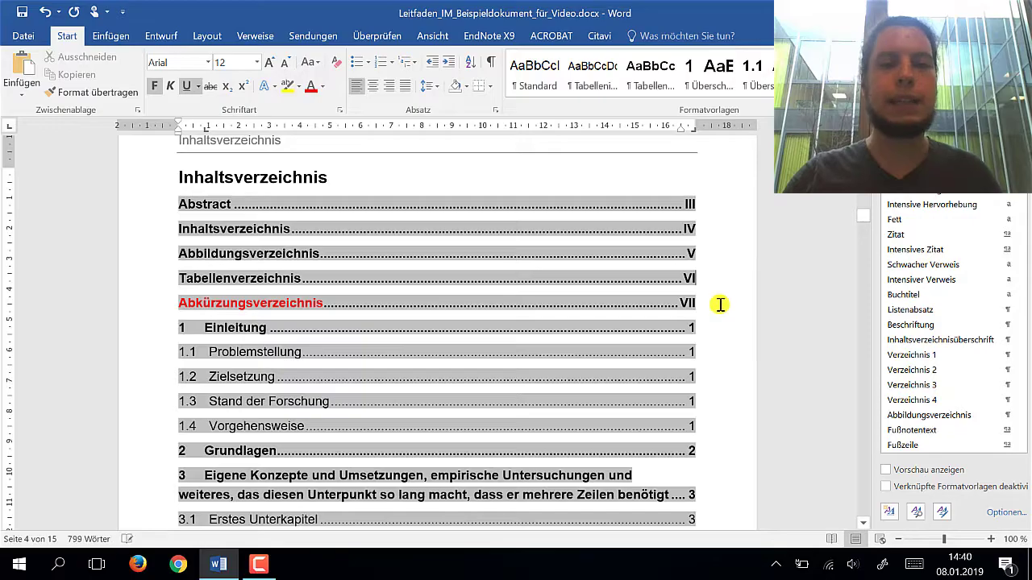
right_click(470, 275)
click(342, 215)
click(343, 203)
- Update the table of contents with Felder aktualisieren, choosing Gesamtes Verzeichnis aktualisieren
right_click(342, 203)
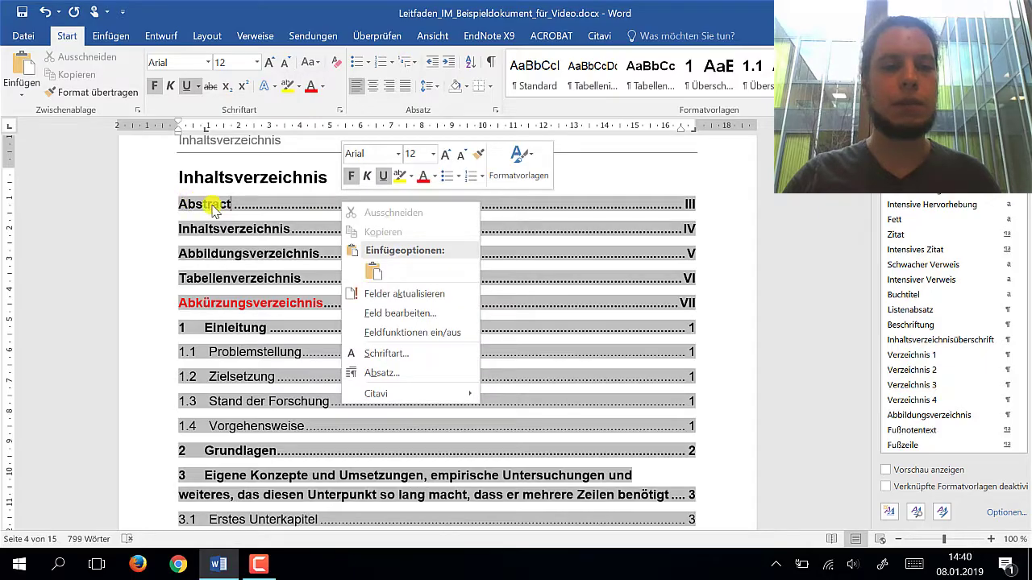
click(432, 295)
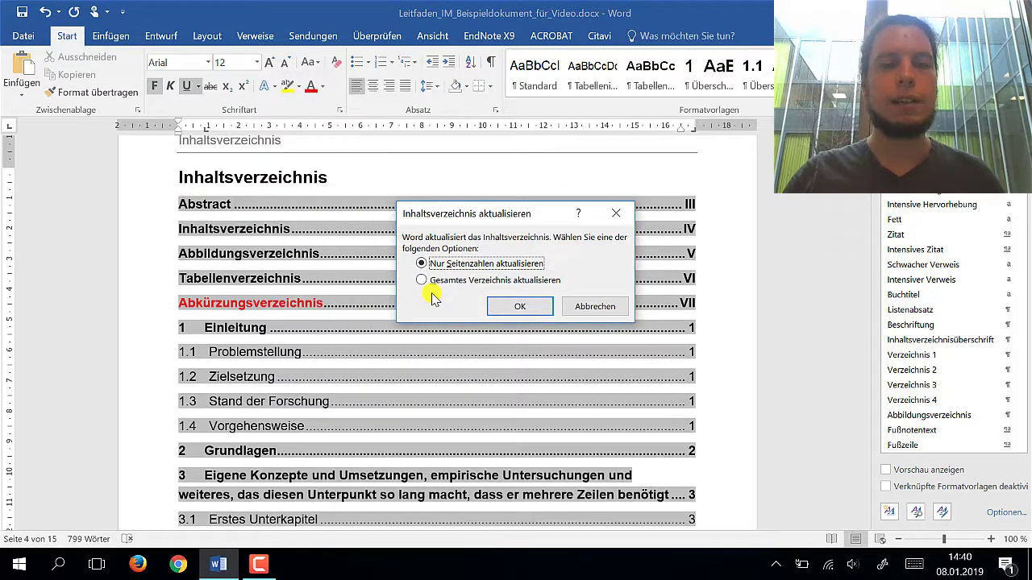
click(425, 280)
click(520, 307)
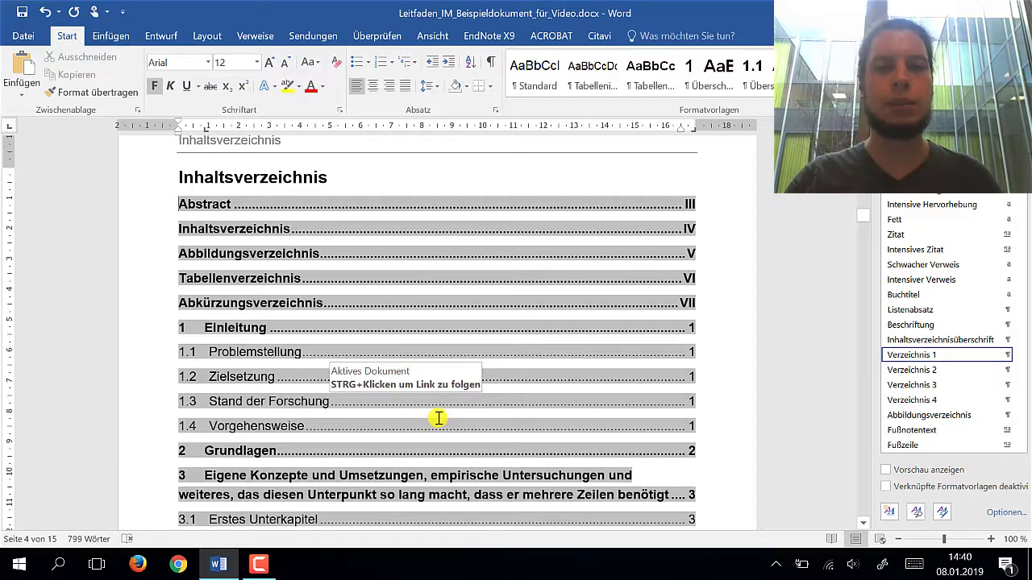
click(425, 174)
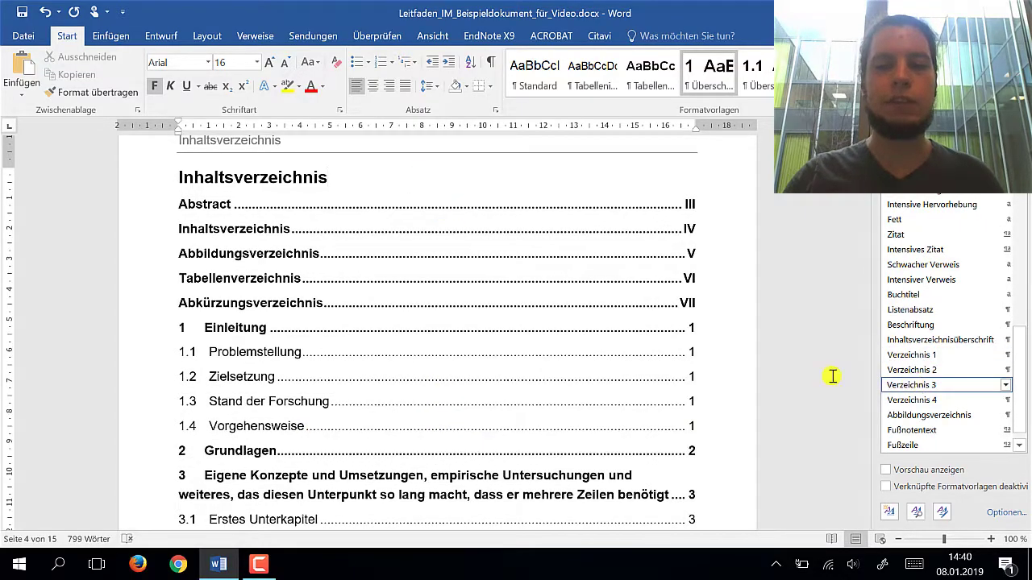
click(402, 328)
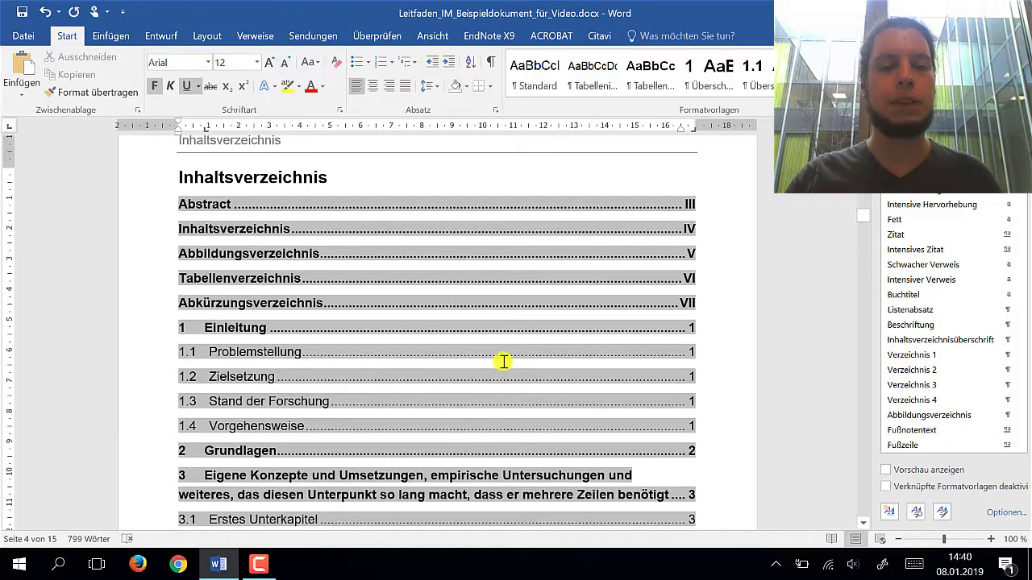
scroll(500, 357, down, 3)
scroll(502, 357, down, 4)
scroll(498, 373, down, 3)
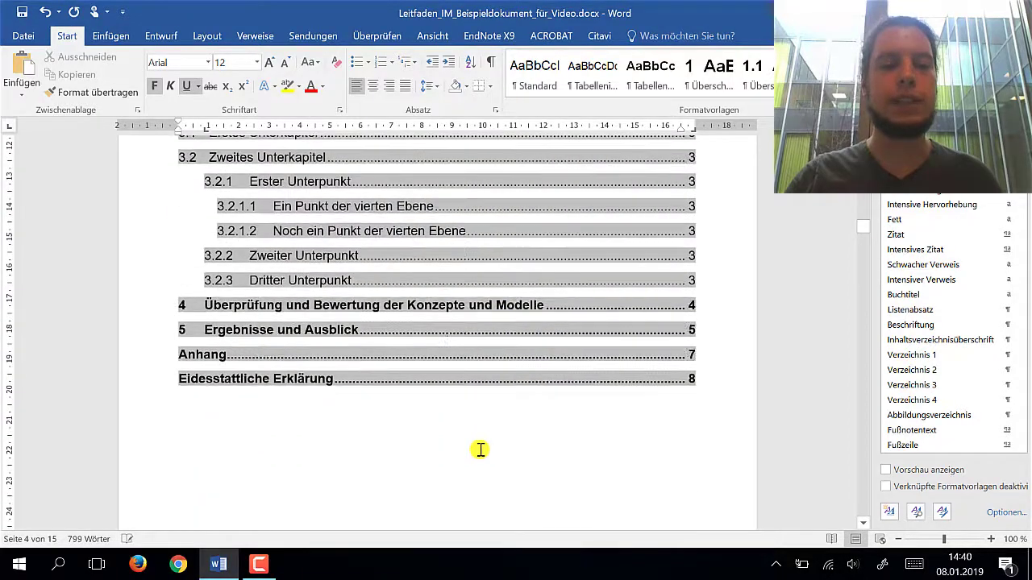
click(589, 495)
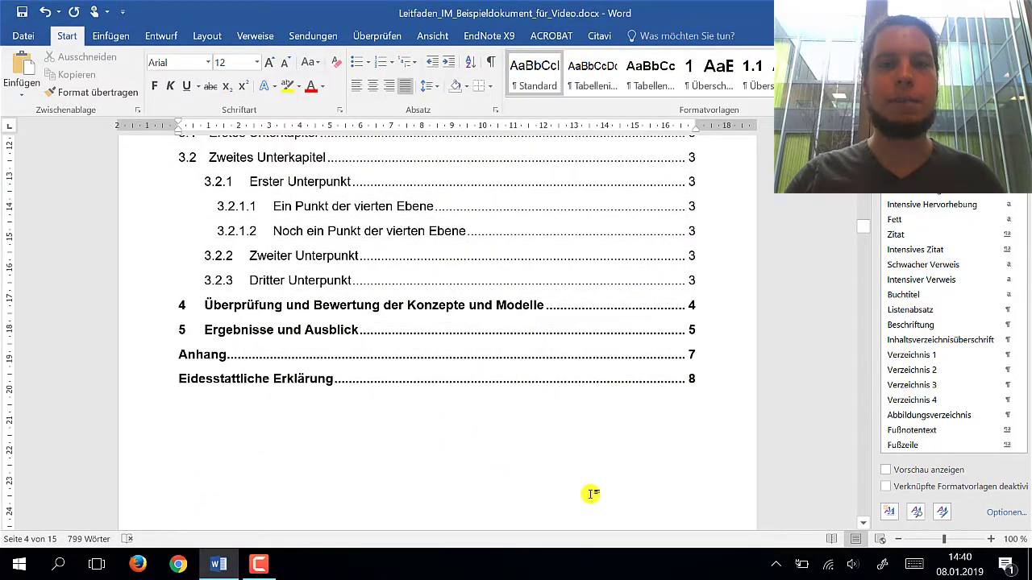